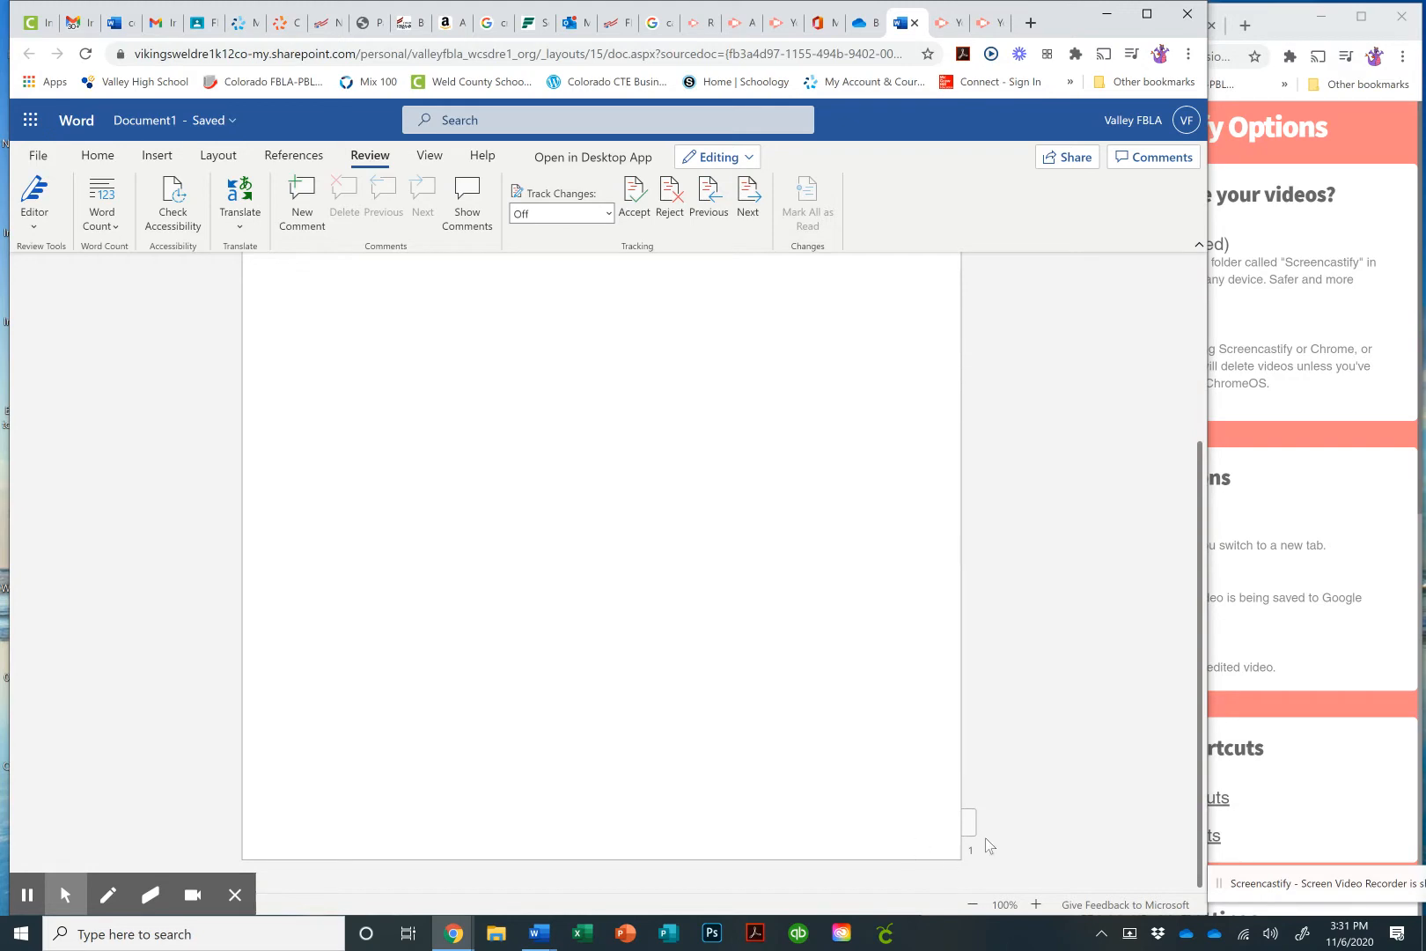
# Enter the author's name and the title Table 4-1 in the page footer, returning to the document body
pyautogui.doubleClick(967, 835)
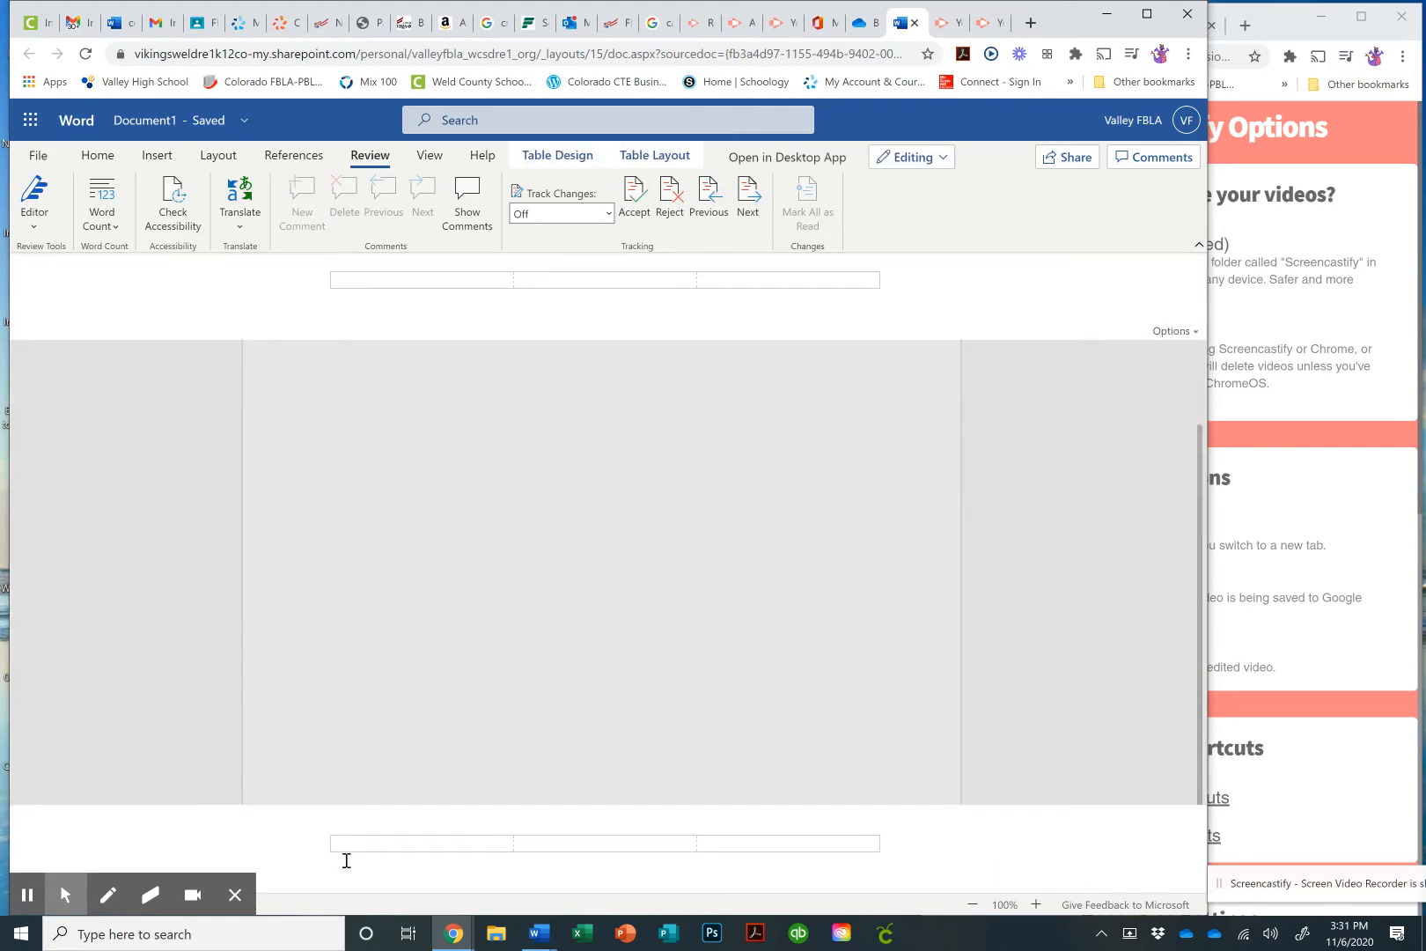
pyautogui.write('Tara')
pyautogui.write('ble 4-')
pyautogui.write('1')
pyautogui.click(834, 668)
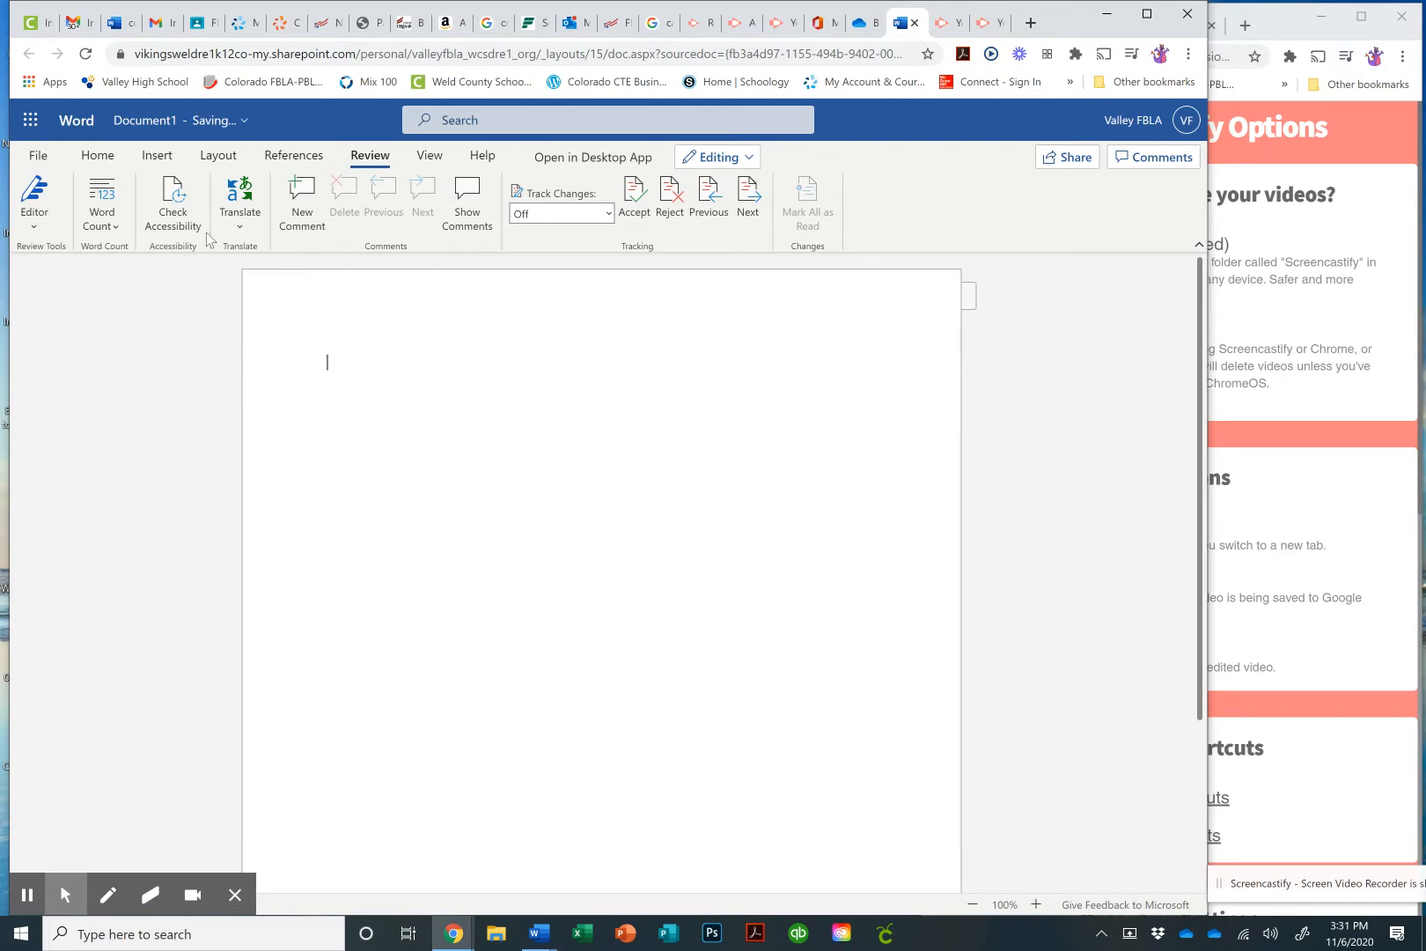
# Rename the document as Table 4-1
pyautogui.click(143, 125)
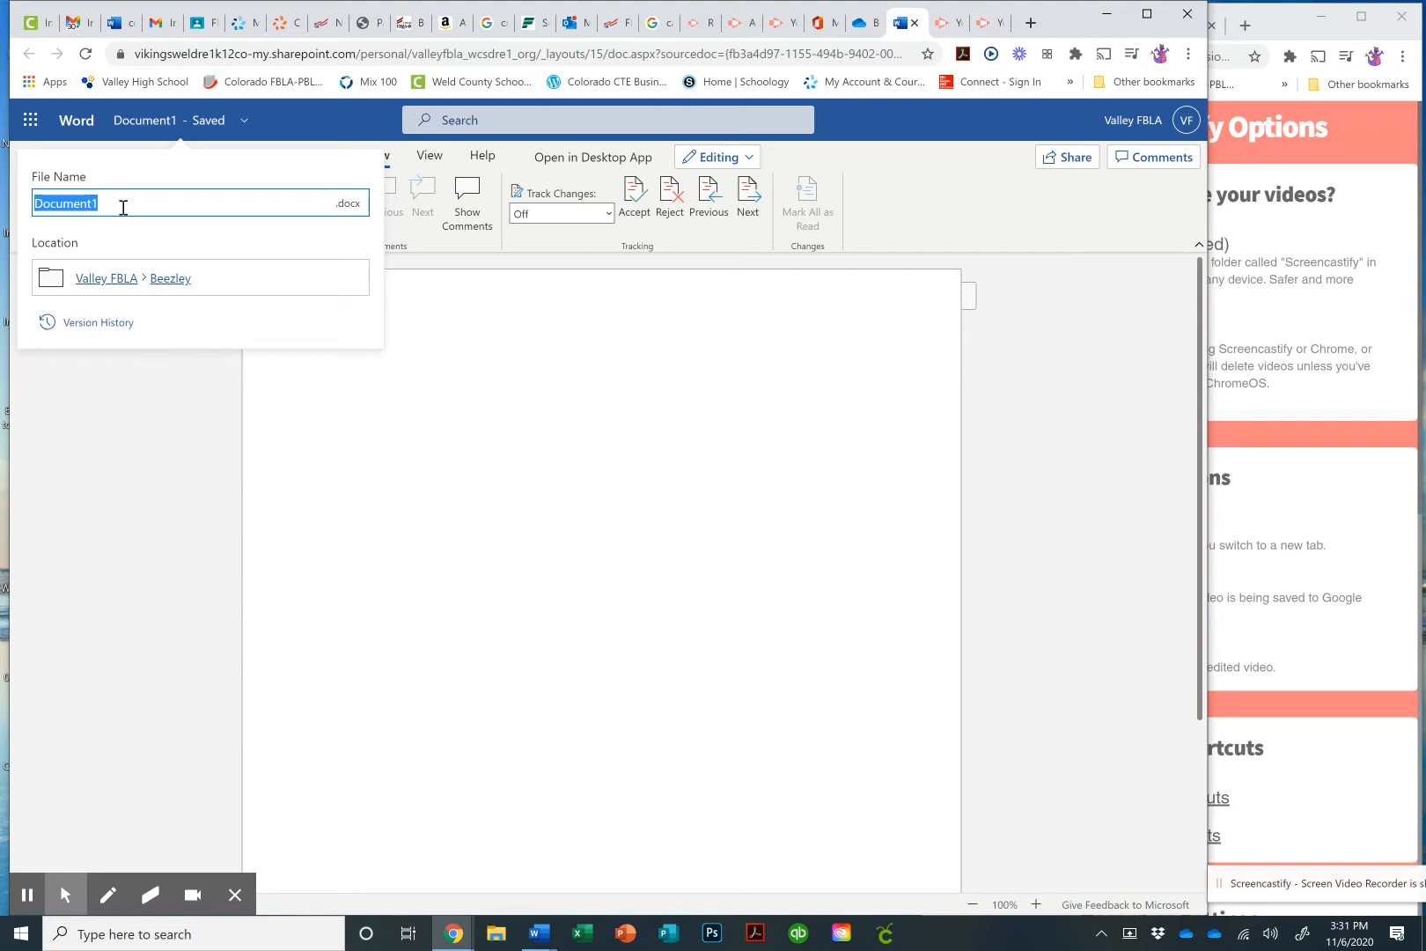
pyautogui.write('Table 4-')
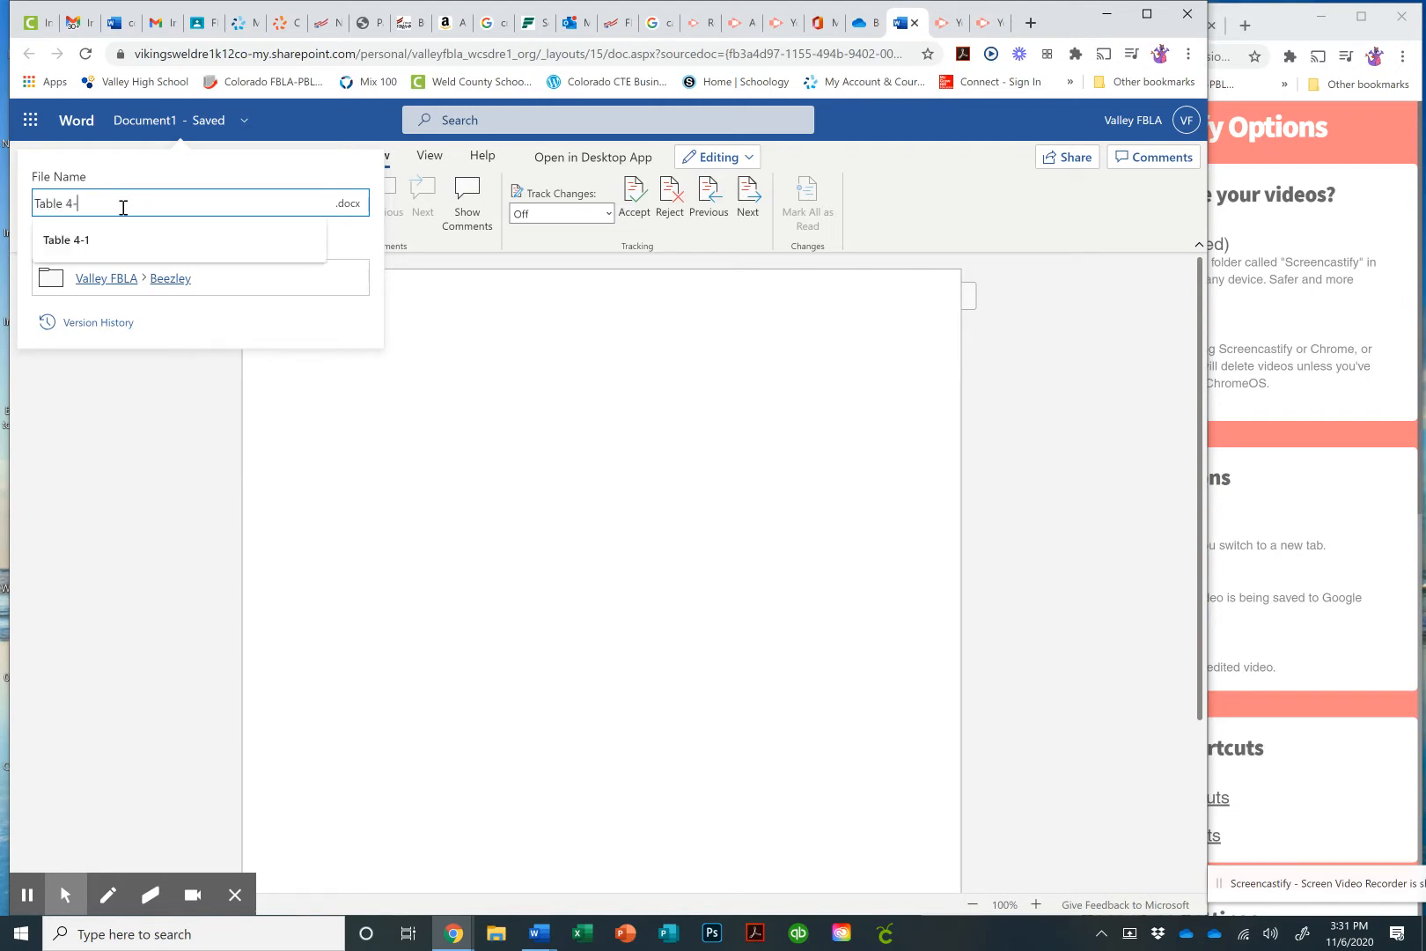
pyautogui.write('1')
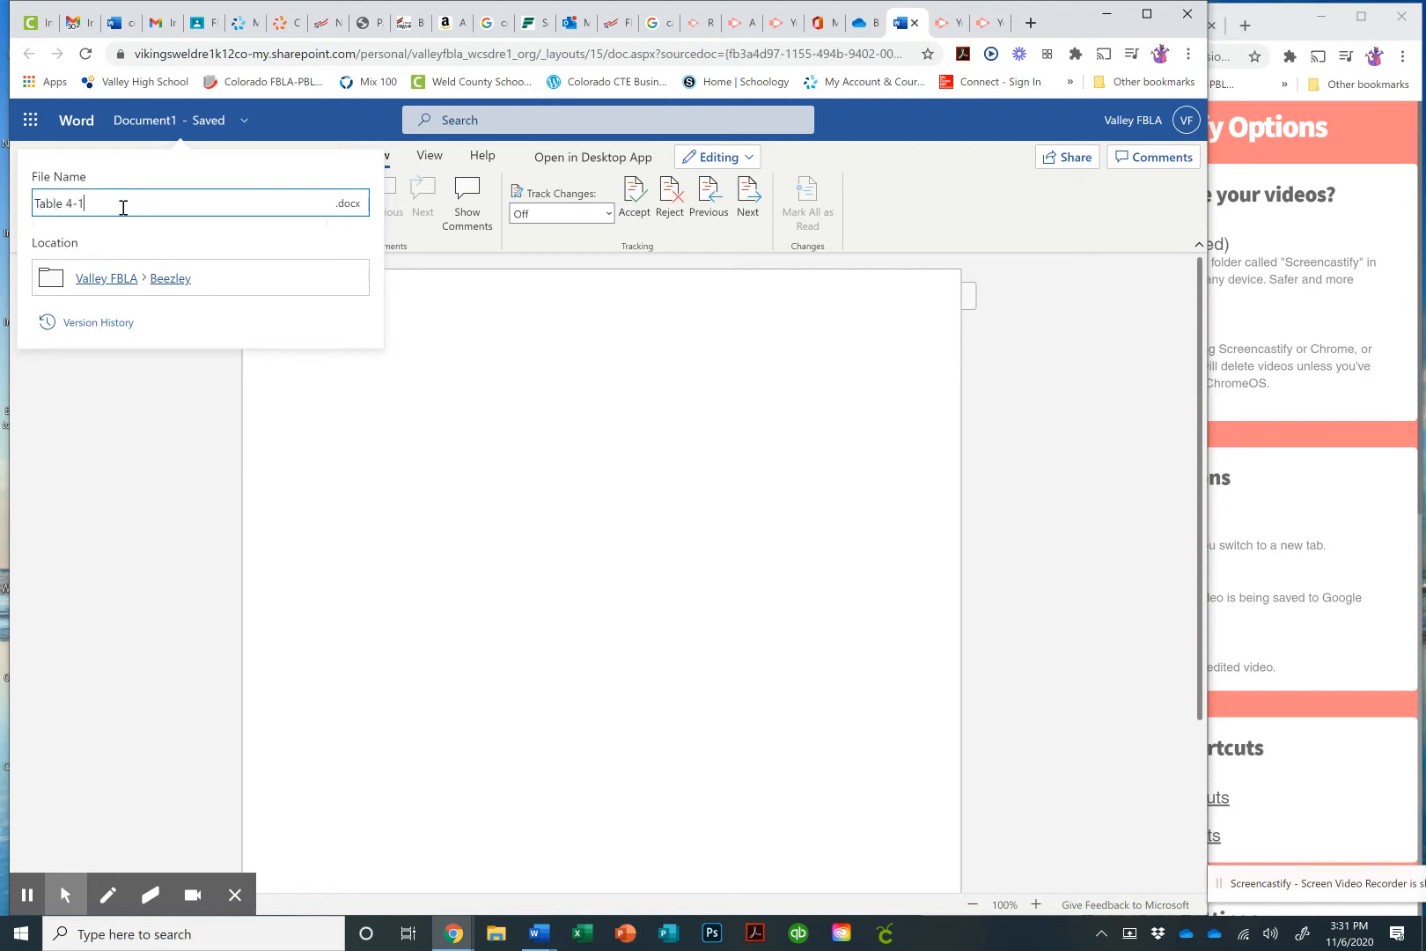
pyautogui.click(584, 388)
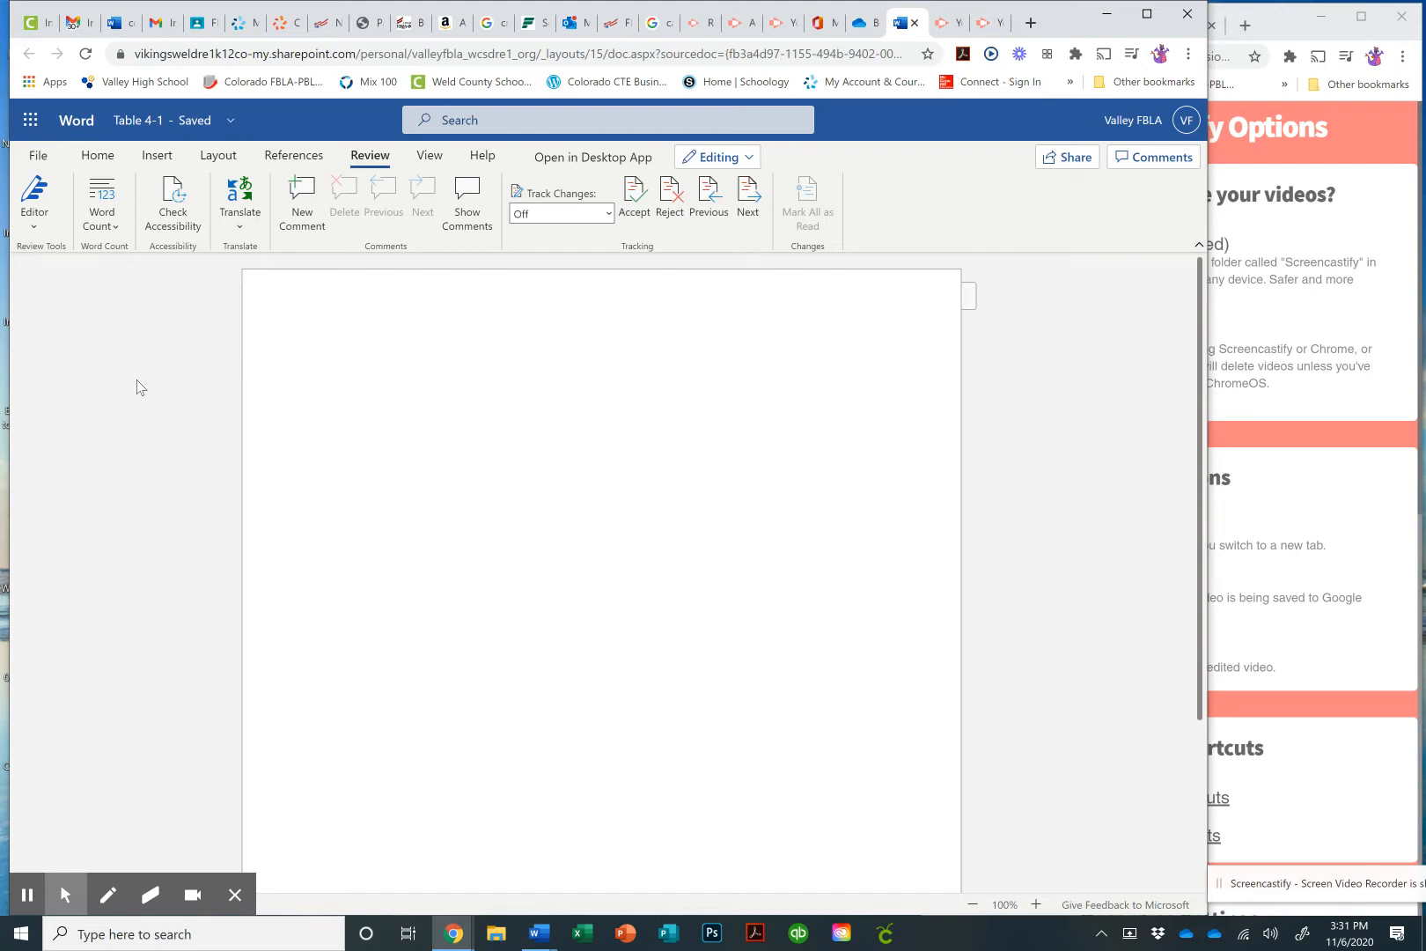
# Insert a table with four columns and five rows at the start of the page
pyautogui.click(155, 158)
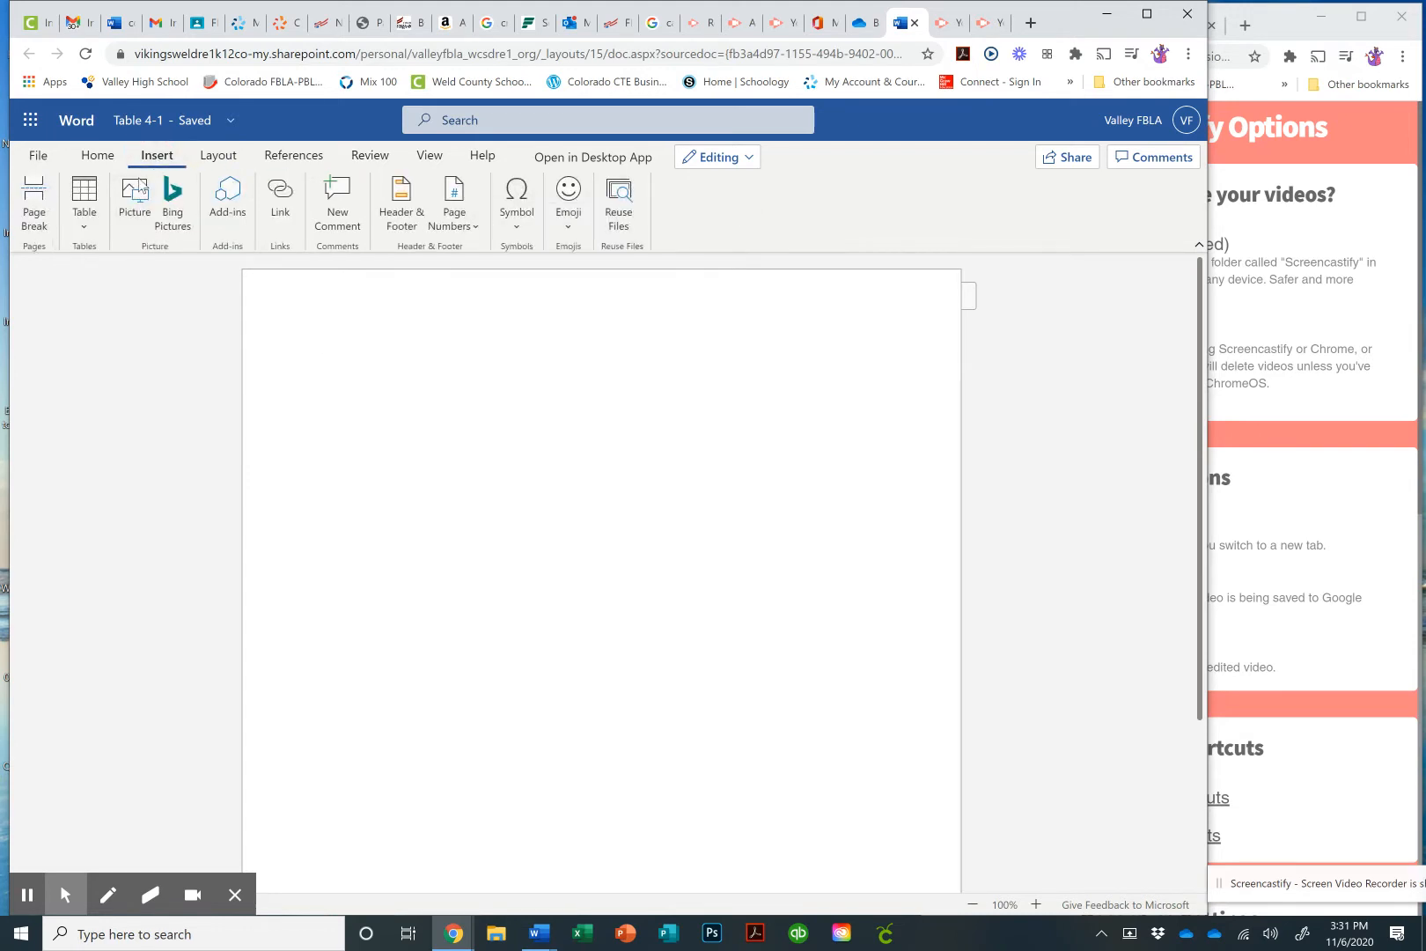
pyautogui.click(85, 227)
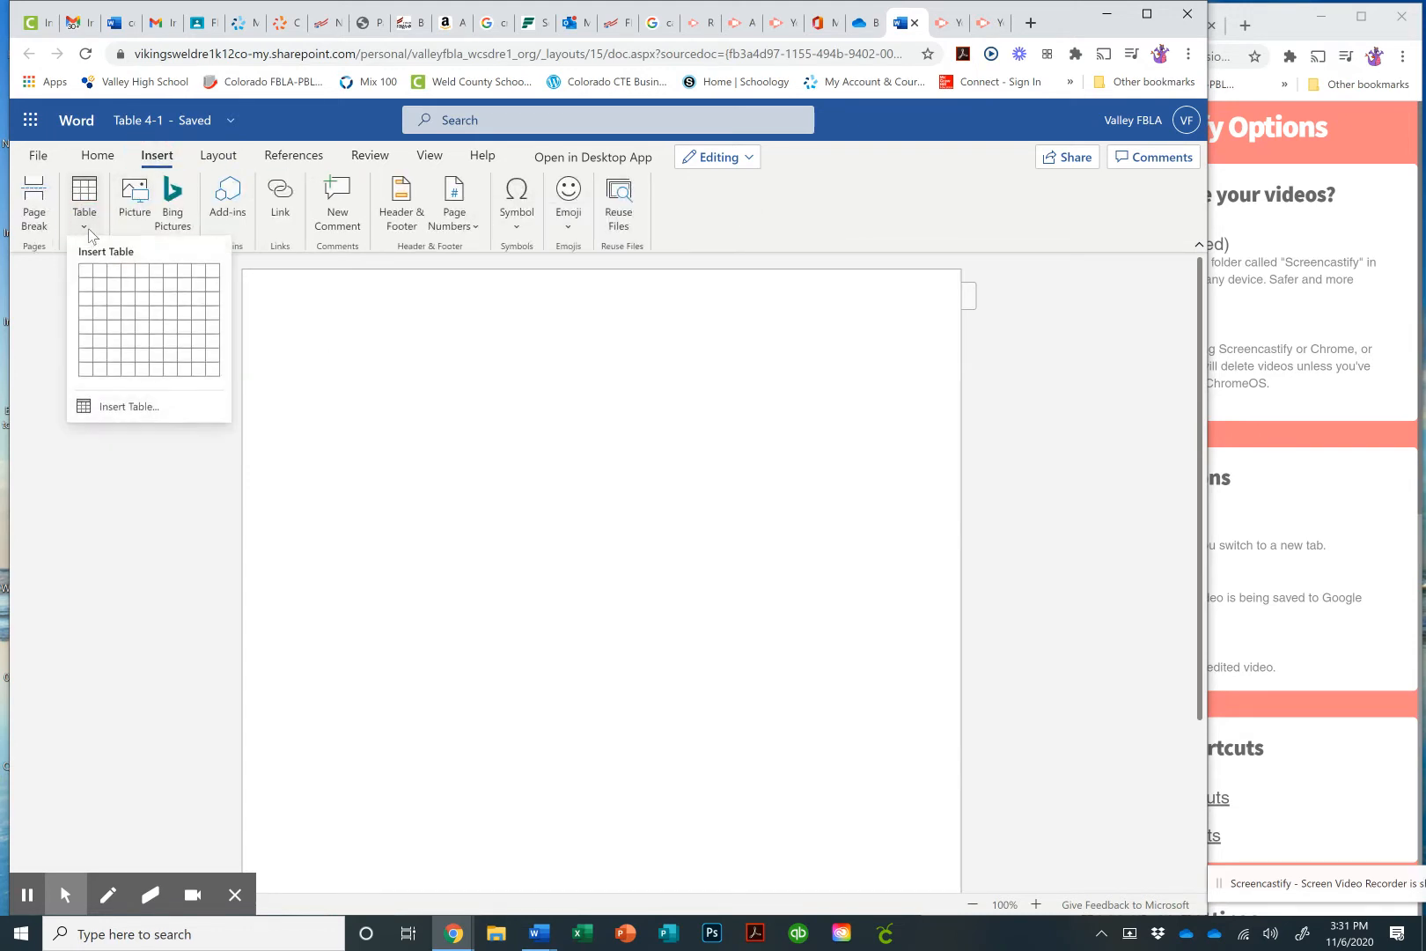
pyautogui.click(133, 331)
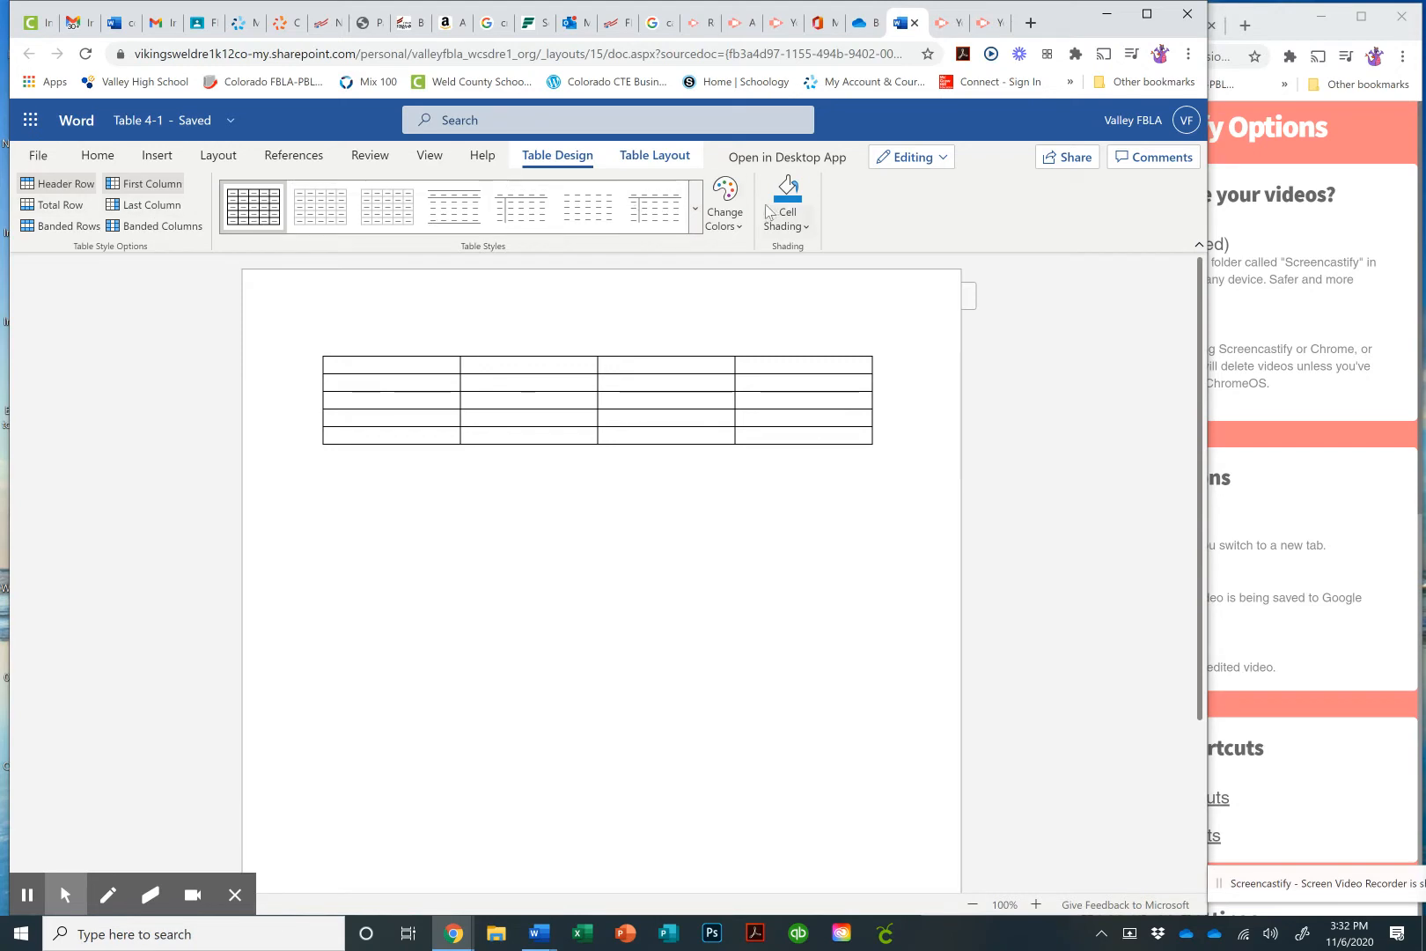
pyautogui.click(667, 159)
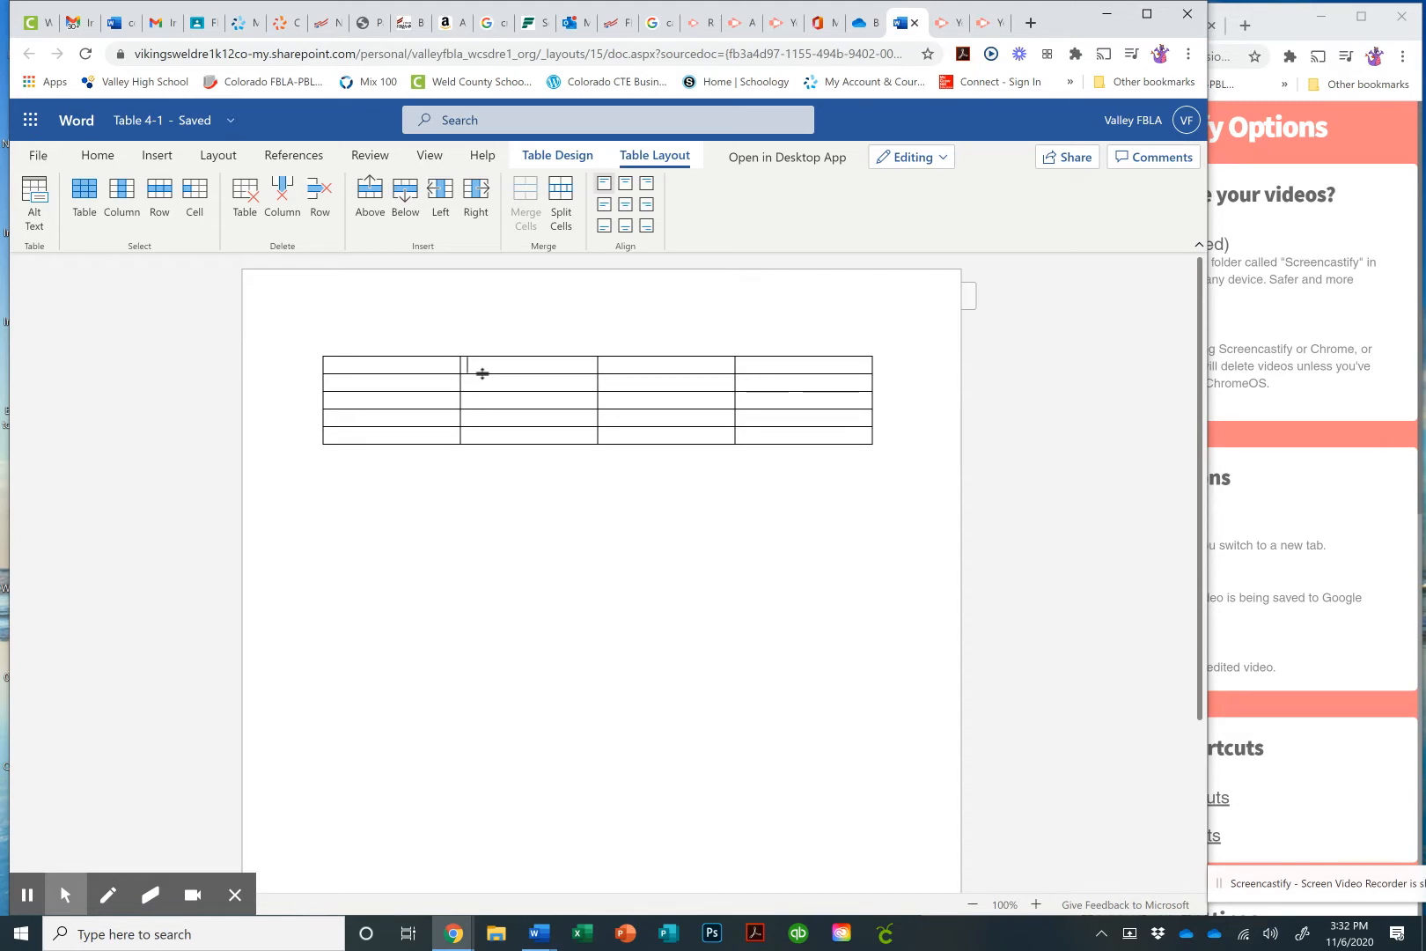
# Fill the header row with Month, High and Low in the second to fourth columns, leaving the first cell empty
pyautogui.write('Month')
pyautogui.press('Tab')
pyautogui.write('High')
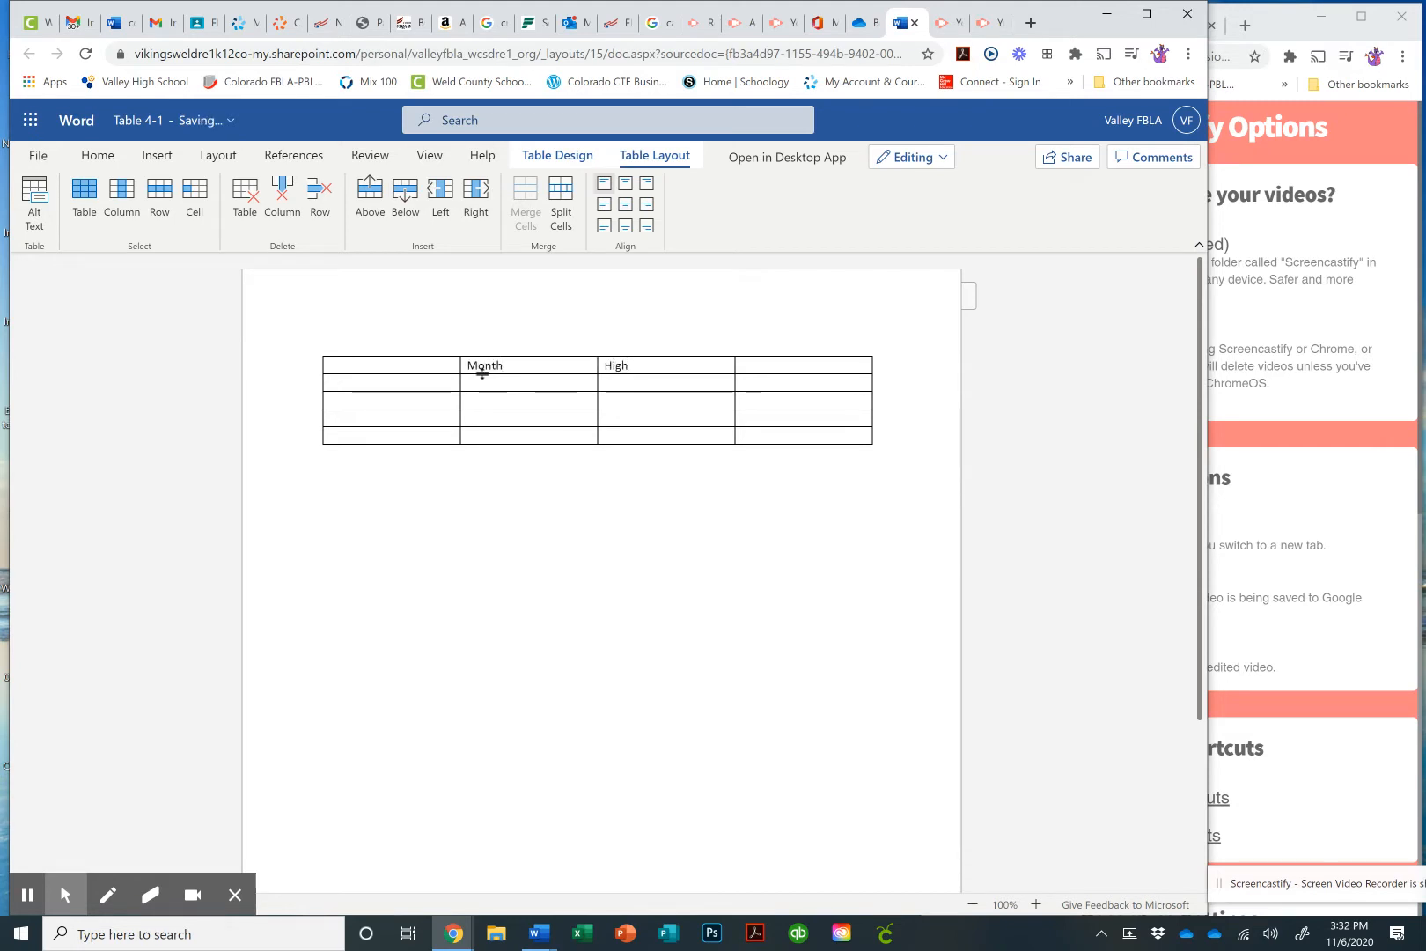
pyautogui.press('Tab')
pyautogui.write('Low')
pyautogui.press('Tab')
# Fill the first data row with Sante Fe, January, high 40 and low 18
pyautogui.write('Sante Fe')
pyautogui.press('Tab')
pyautogui.write('January ')
pyautogui.write('40')
pyautogui.press('Tab')
pyautogui.write('1')
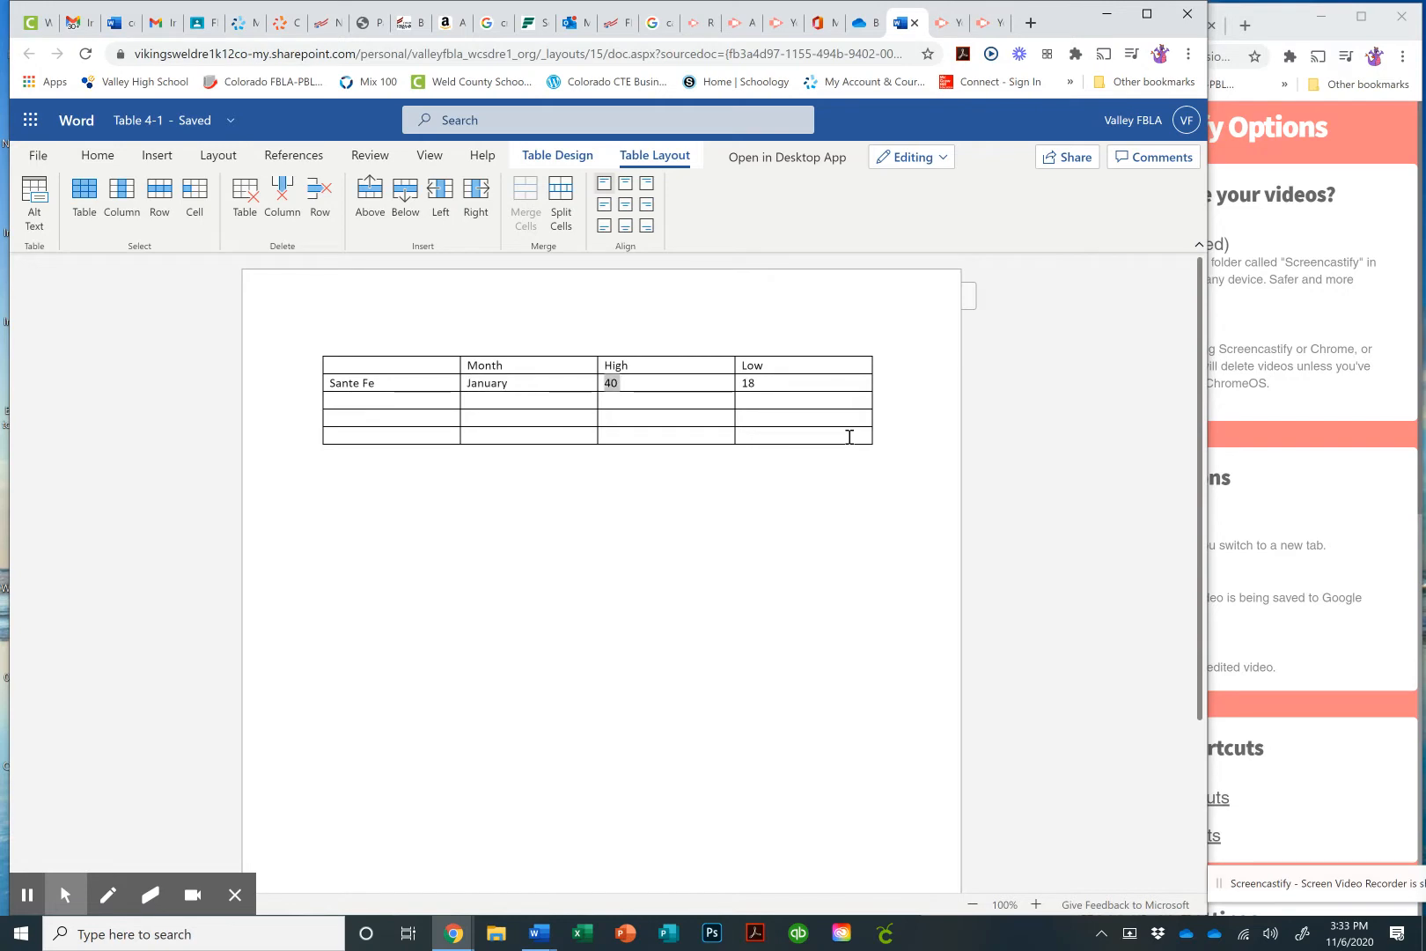
pyautogui.press('Tab')
# Add the Sante Fe data for April (high 59, low 35) and July (high 82, low 56), leaving their city cells empty
pyautogui.press('Tab')
pyautogui.write('Ap')
pyautogui.press('Tab')
pyautogui.write('59')
pyautogui.press('Tab')
pyautogui.press('Tab')
pyautogui.write('July')
pyautogui.press('Tab')
pyautogui.write('82')
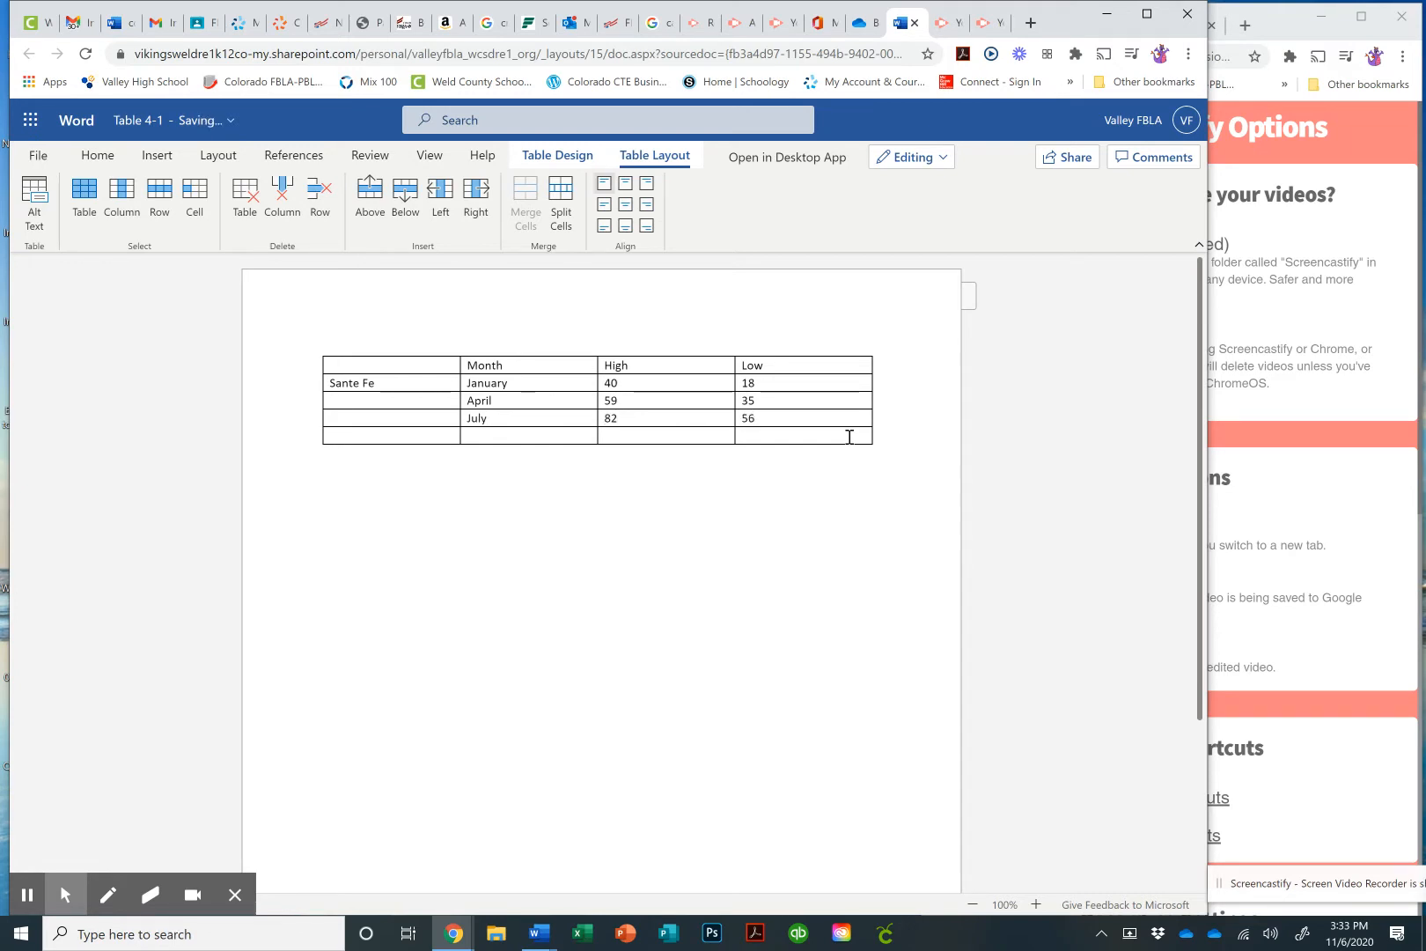
# Enter October with high 62 and low 38 in the last row, and append an empty row to the table
pyautogui.write('October')
pyautogui.press('Tab')
pyautogui.write('62')
pyautogui.press('Tab')
pyautogui.write('38')
pyautogui.press('Tab')
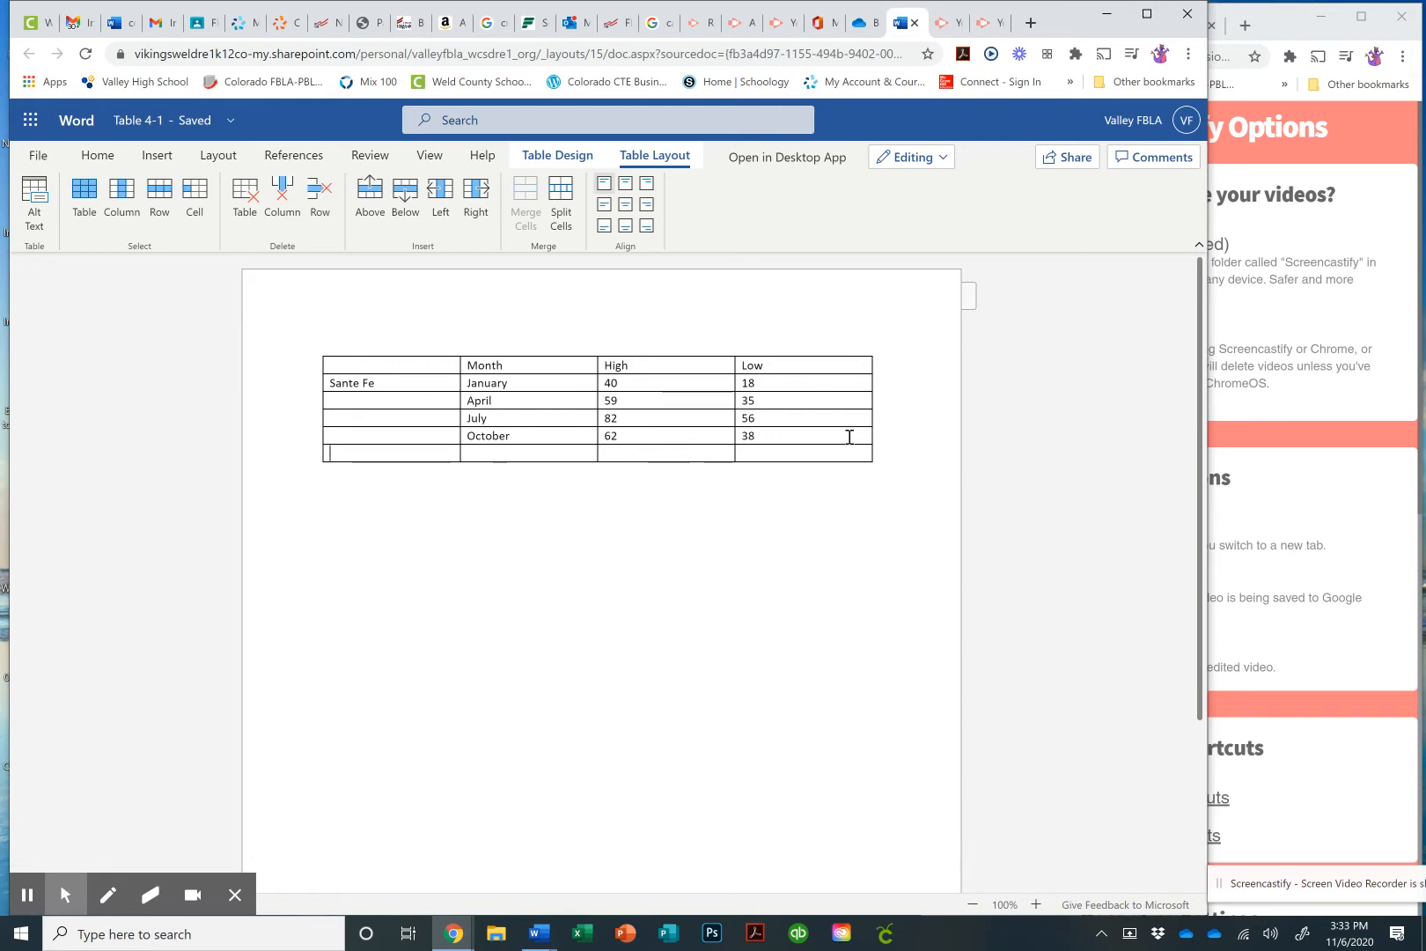
# Enter Taos in the new row and copy the four Sante Fe month cells into its Month column
pyautogui.write('Taos')
pyautogui.press('Tab')
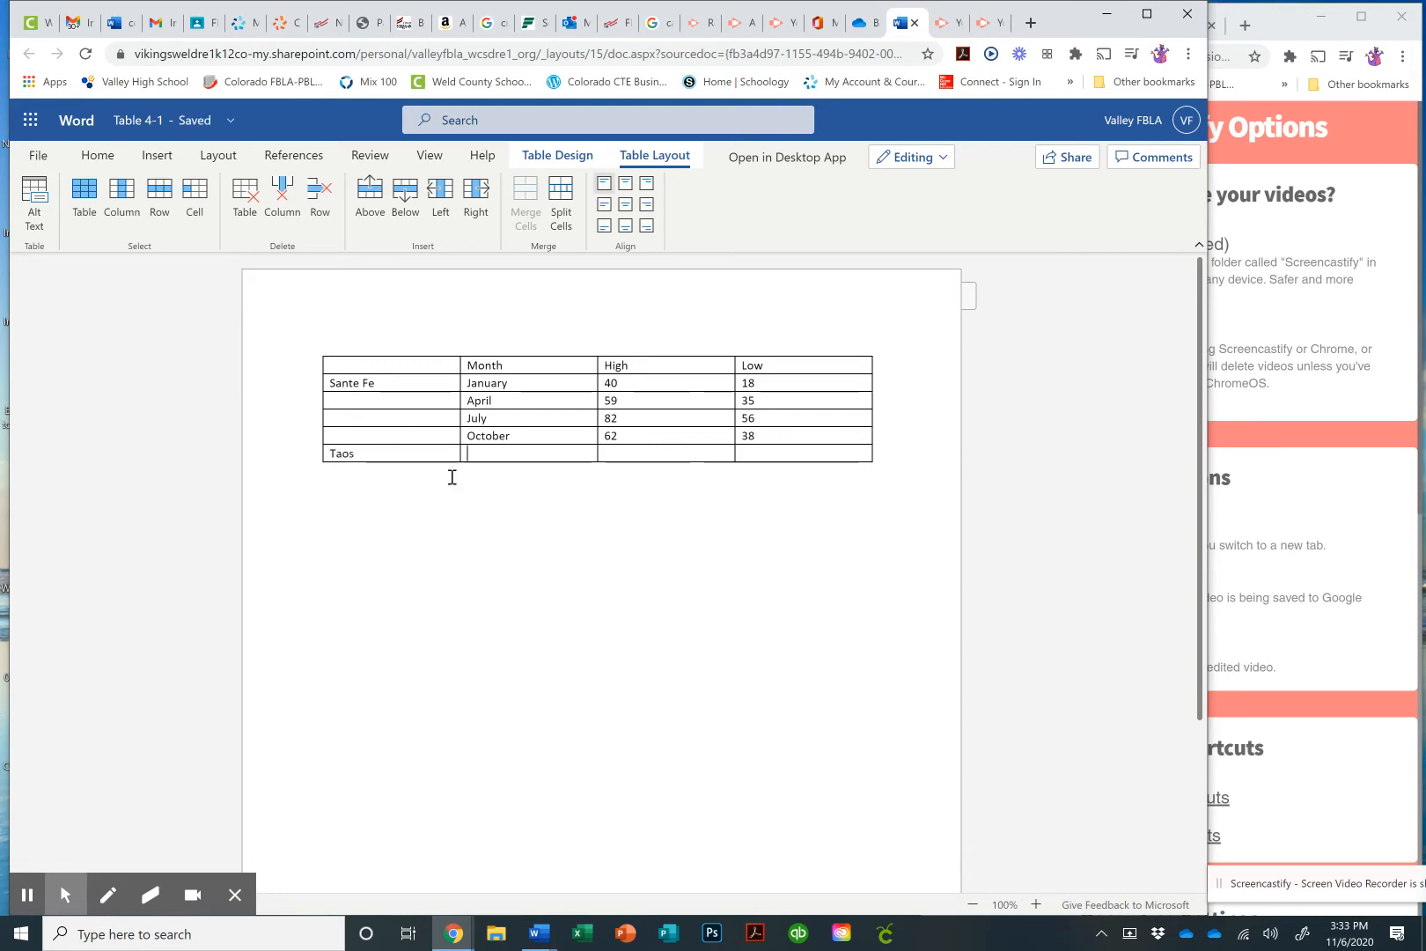
pyautogui.moveTo(516, 436); pyautogui.dragTo(475, 378)
pyautogui.hotkey('ctrl', 'c')
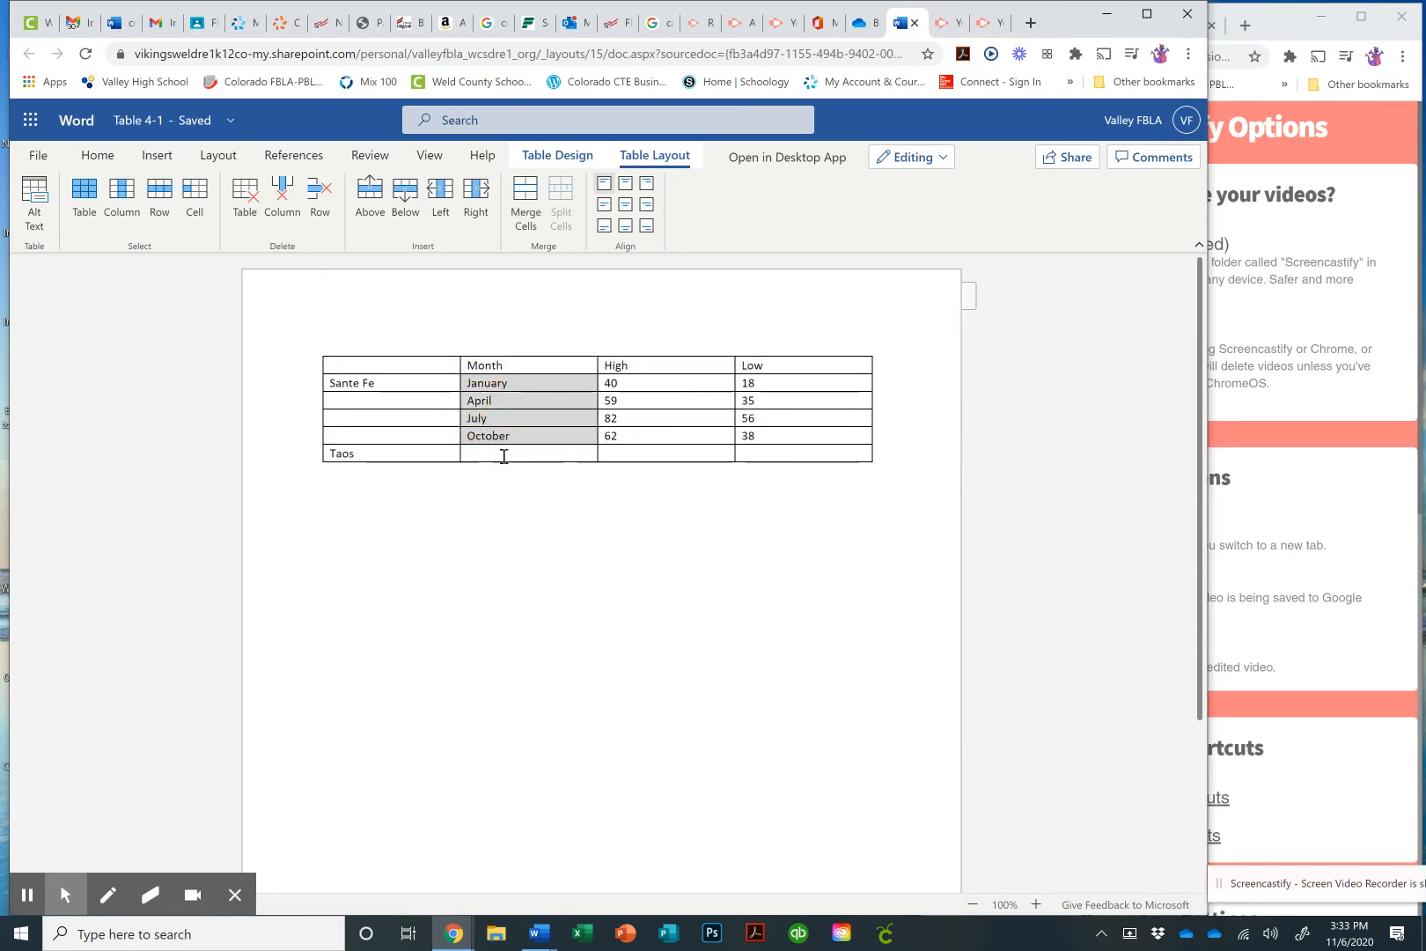
pyautogui.click(484, 456)
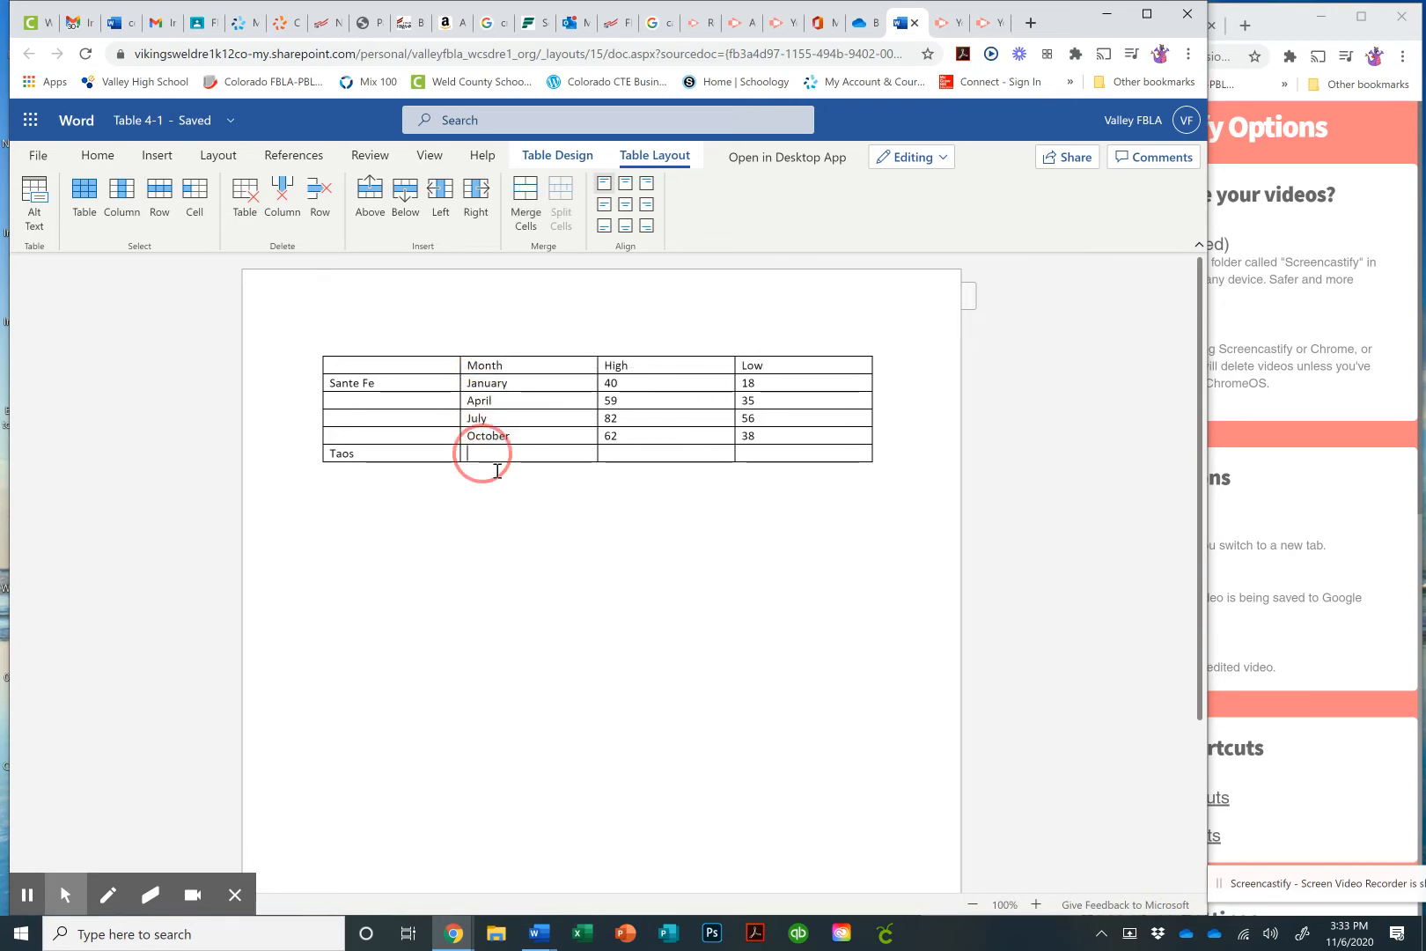
pyautogui.hotkey('ctrl', 'v')
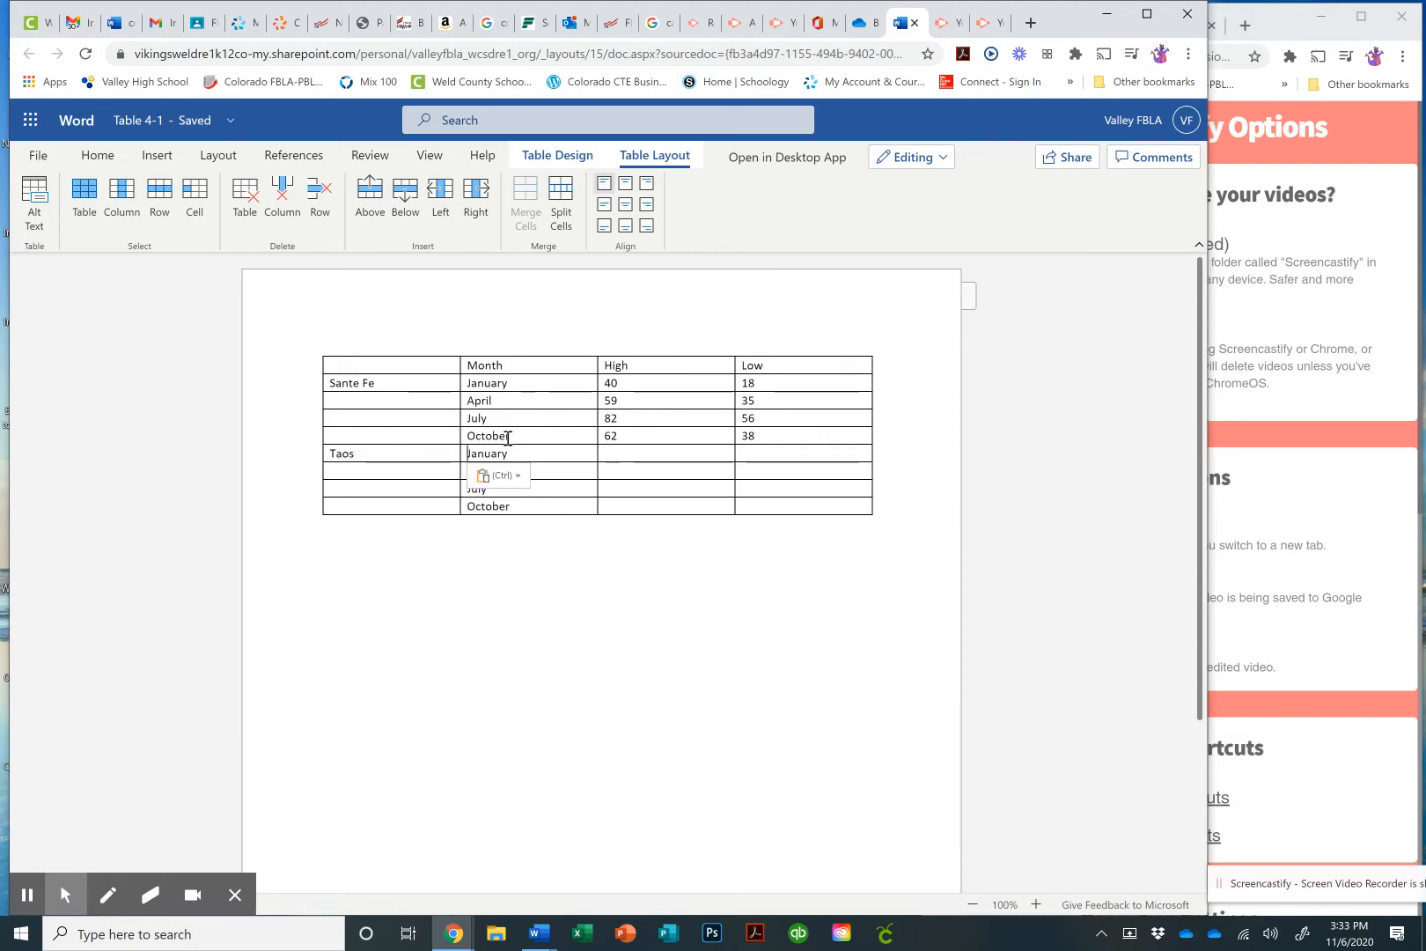
# Enter the Taos temperatures for January (high 40, low 10) and April (high 53, low 21)
pyautogui.click(618, 453)
pyautogui.write('40 ')
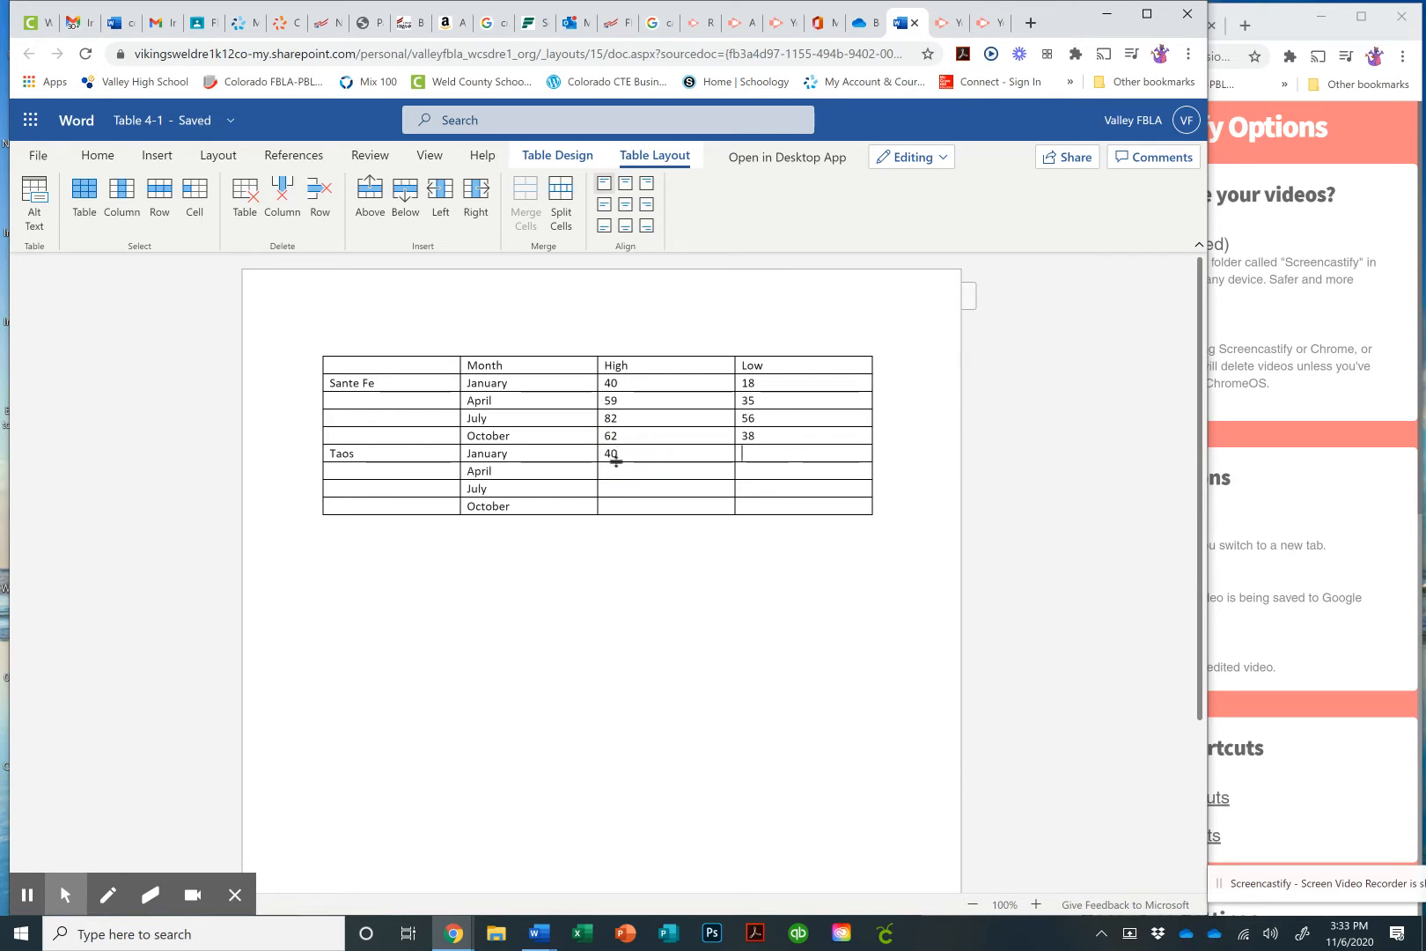
pyautogui.write('10')
pyautogui.press('Tab')
pyautogui.press('Tab')
pyautogui.press('Tab')
pyautogui.write('53')
pyautogui.press('Tab')
pyautogui.write('21')
pyautogui.press('Tab')
pyautogui.press('Tab')
pyautogui.press('Tab')
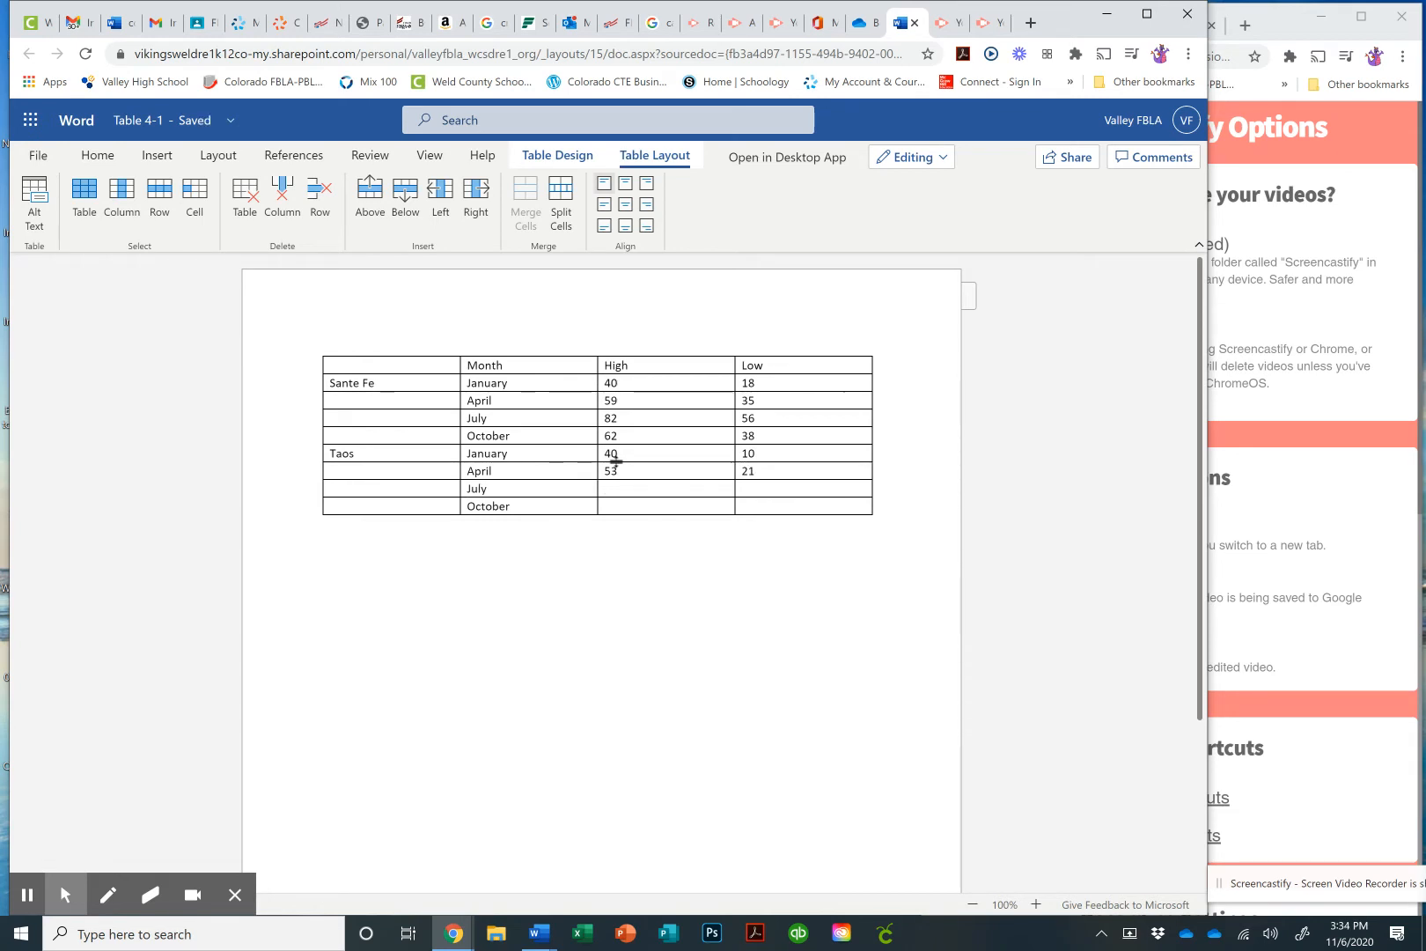
# Enter the Taos temperatures for July (high 87, low 50) and October (high 67, low 32)
pyautogui.write('87')
pyautogui.press('Tab')
pyautogui.write('50')
pyautogui.press('Tab')
pyautogui.press('Tab')
pyautogui.press('Tab')
pyautogui.write('67')
pyautogui.press('Tab')
pyautogui.write('32')
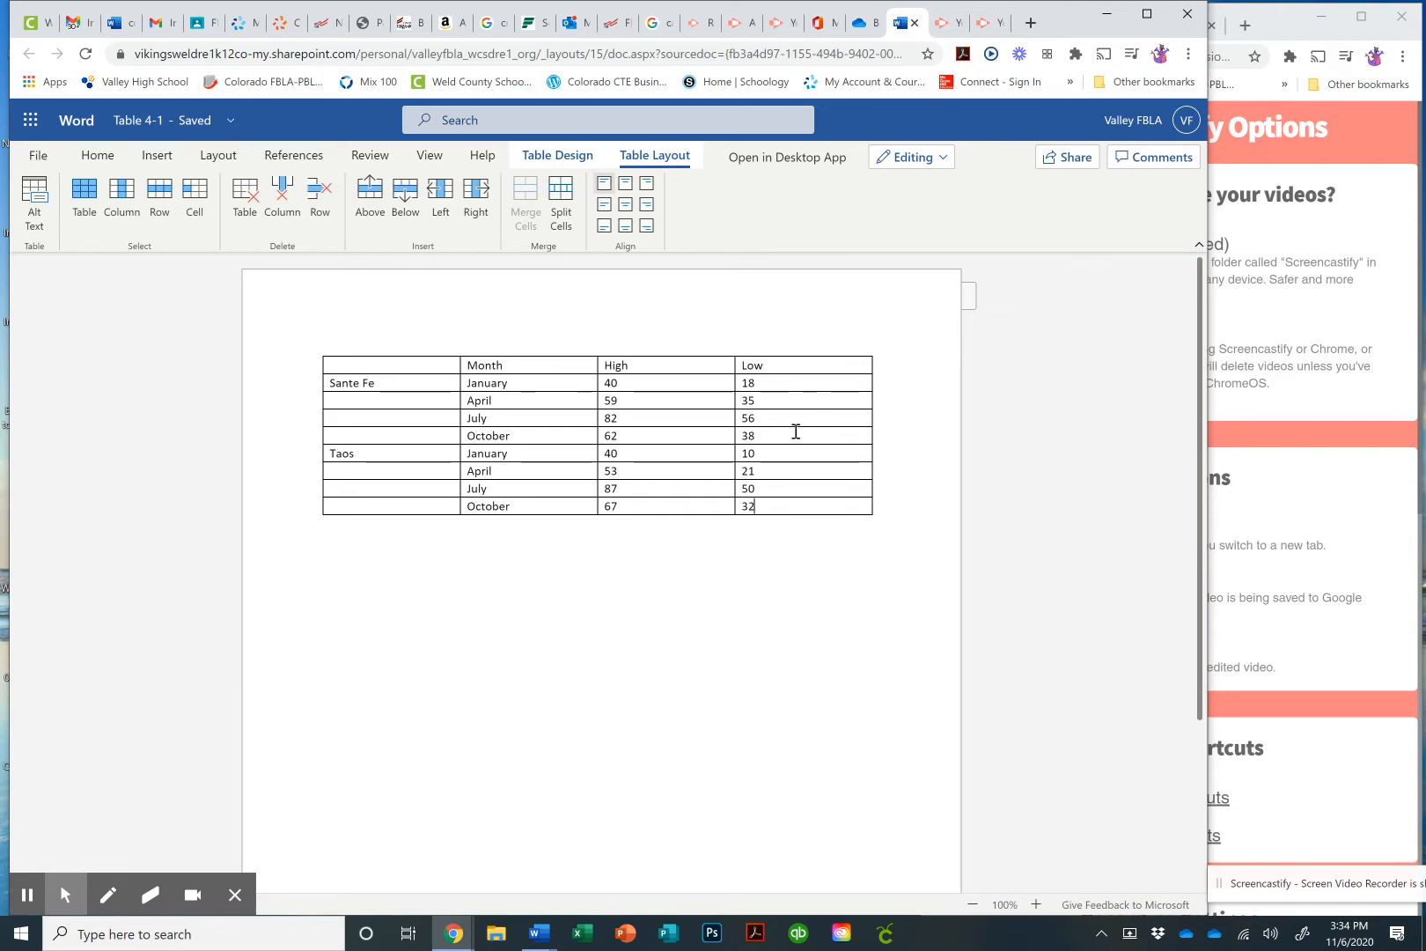
# Merge the Sante Fe cell with the three empty cells beneath it
pyautogui.moveTo(339, 384); pyautogui.dragTo(347, 431)
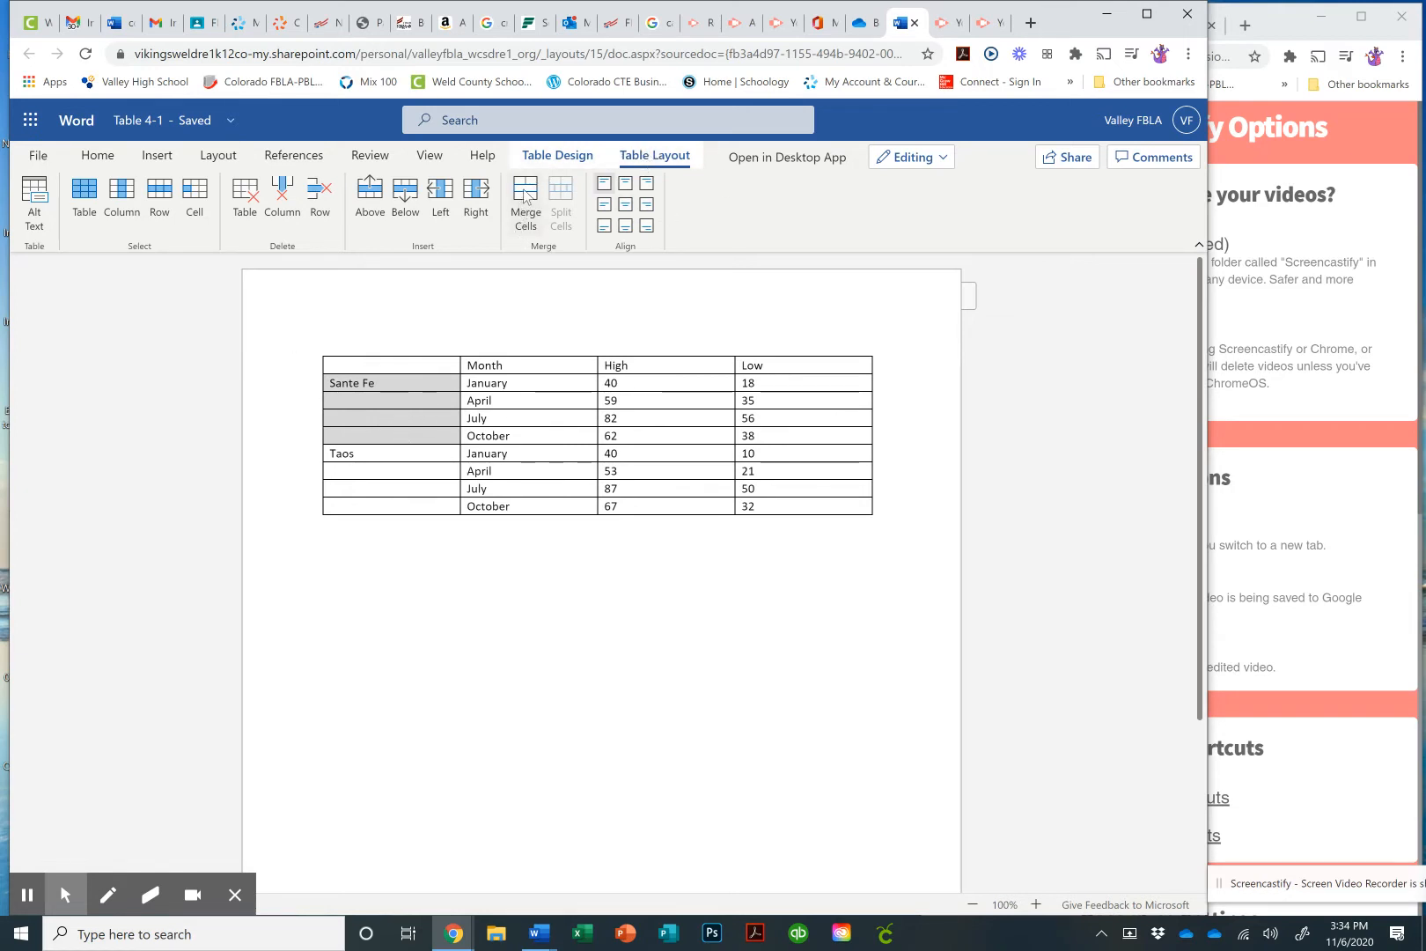
pyautogui.rightClick(394, 385)
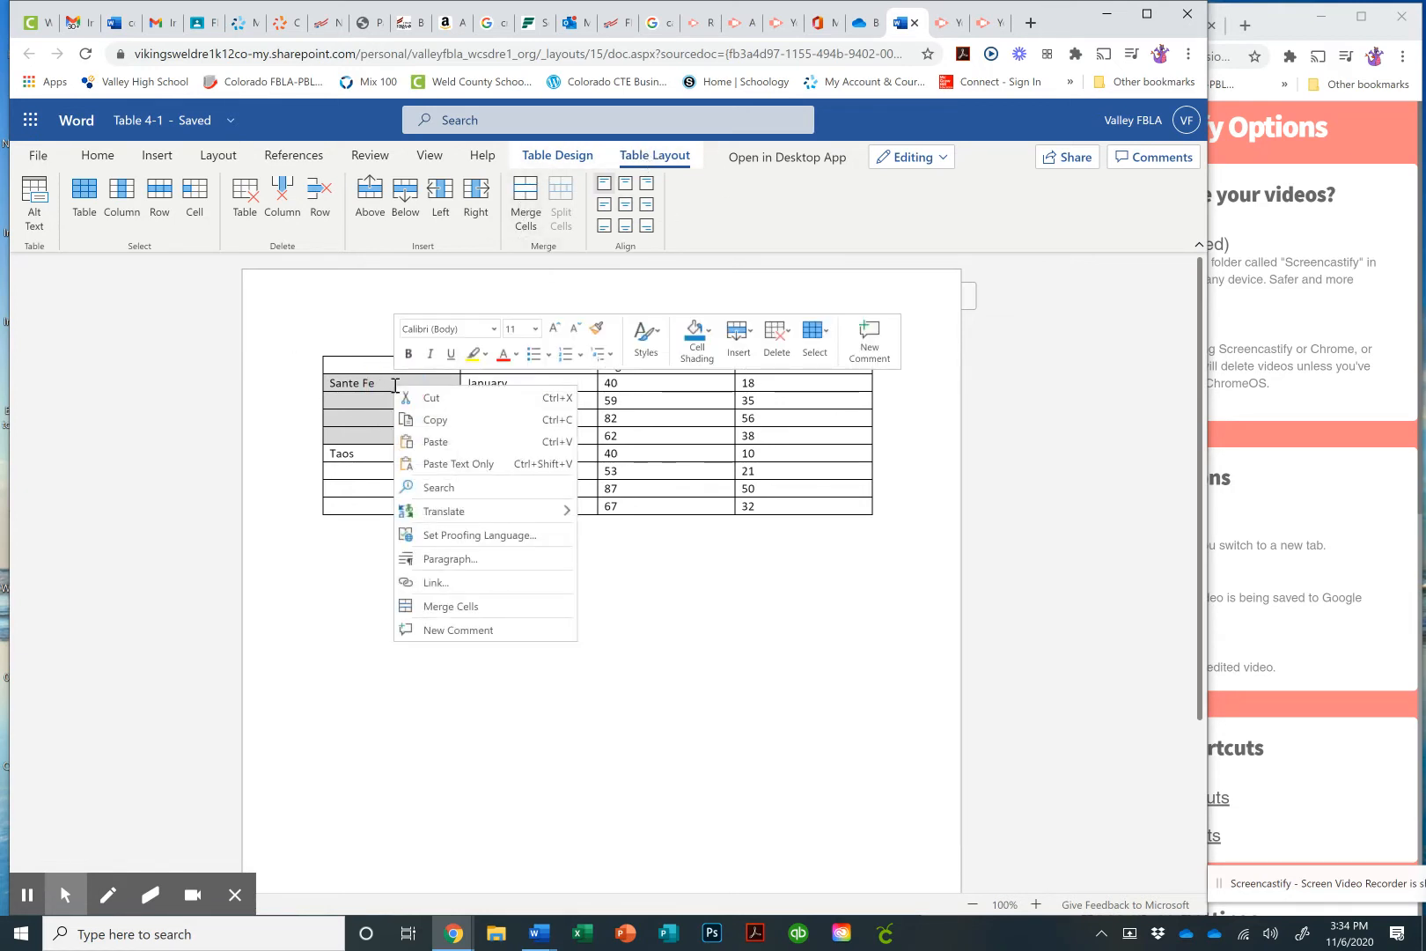
pyautogui.click(454, 612)
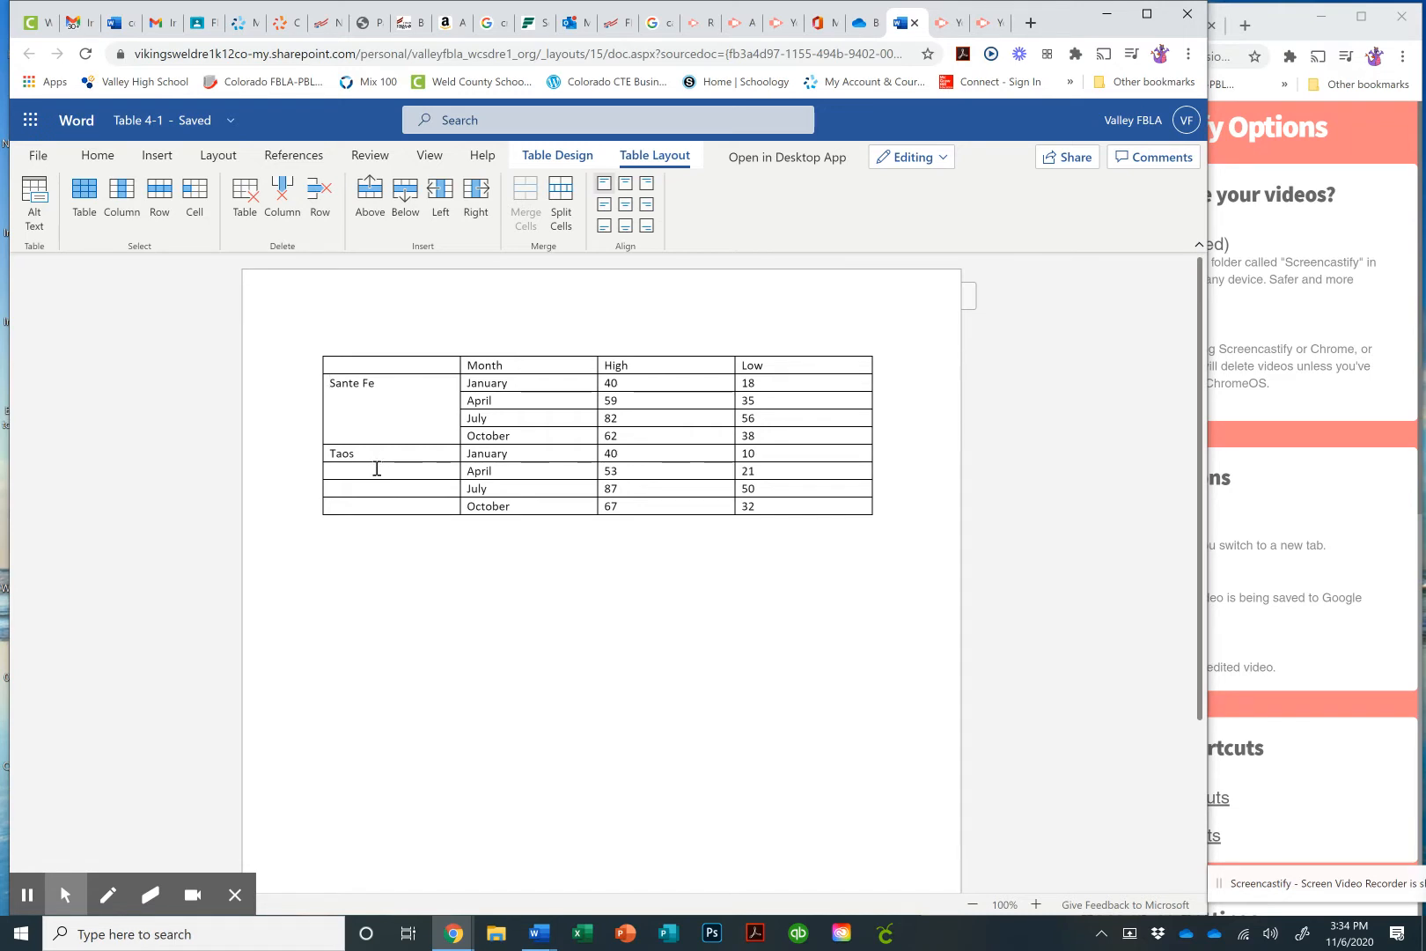
# Merge the Taos cell with the three empty cells beneath it
pyautogui.moveTo(379, 456); pyautogui.dragTo(388, 507)
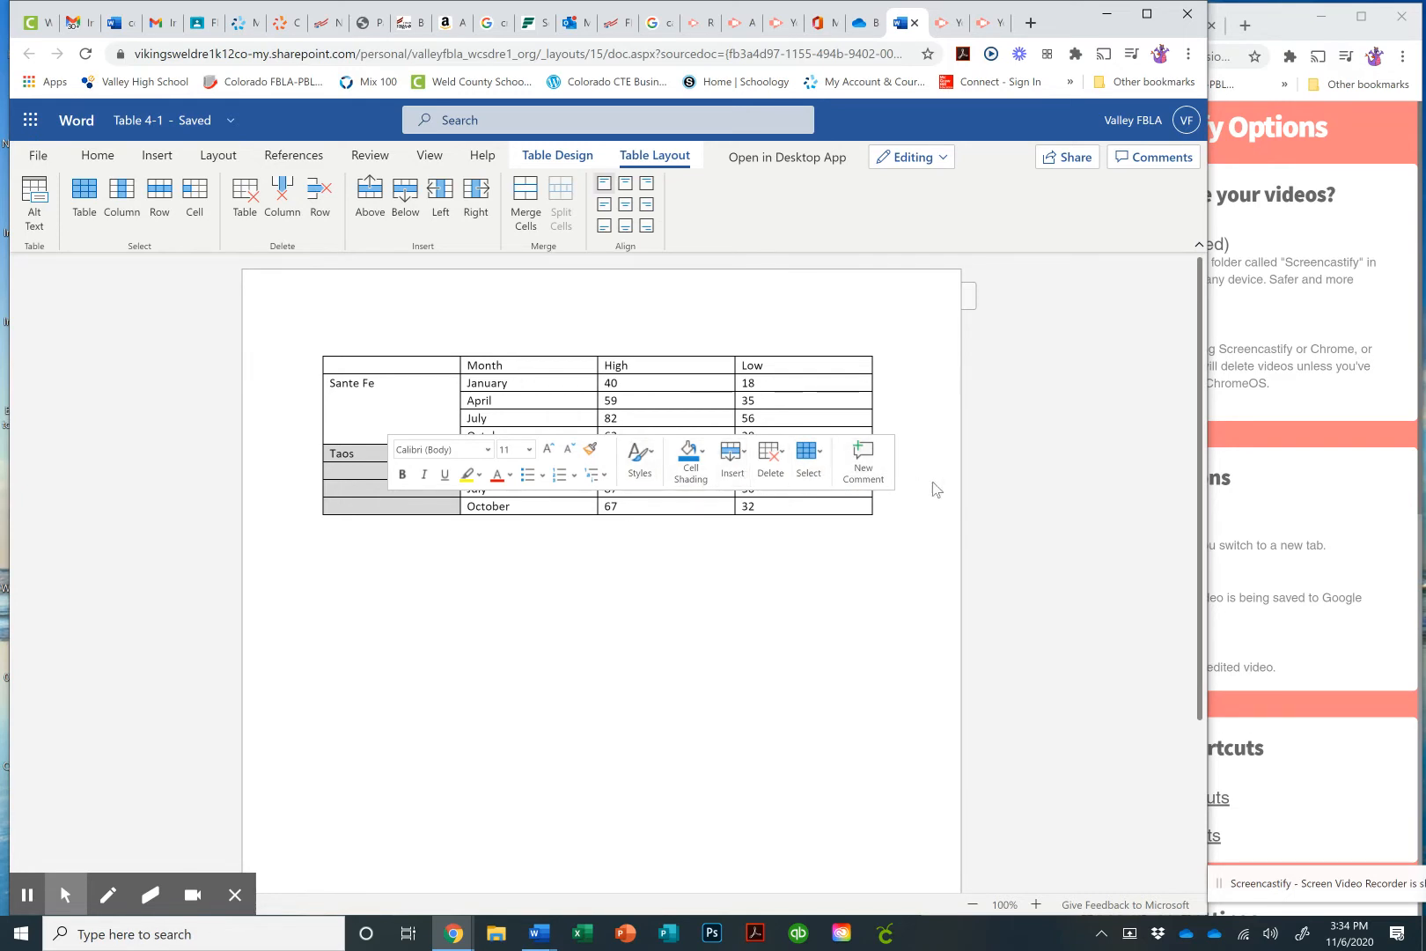
pyautogui.rightClick(364, 472)
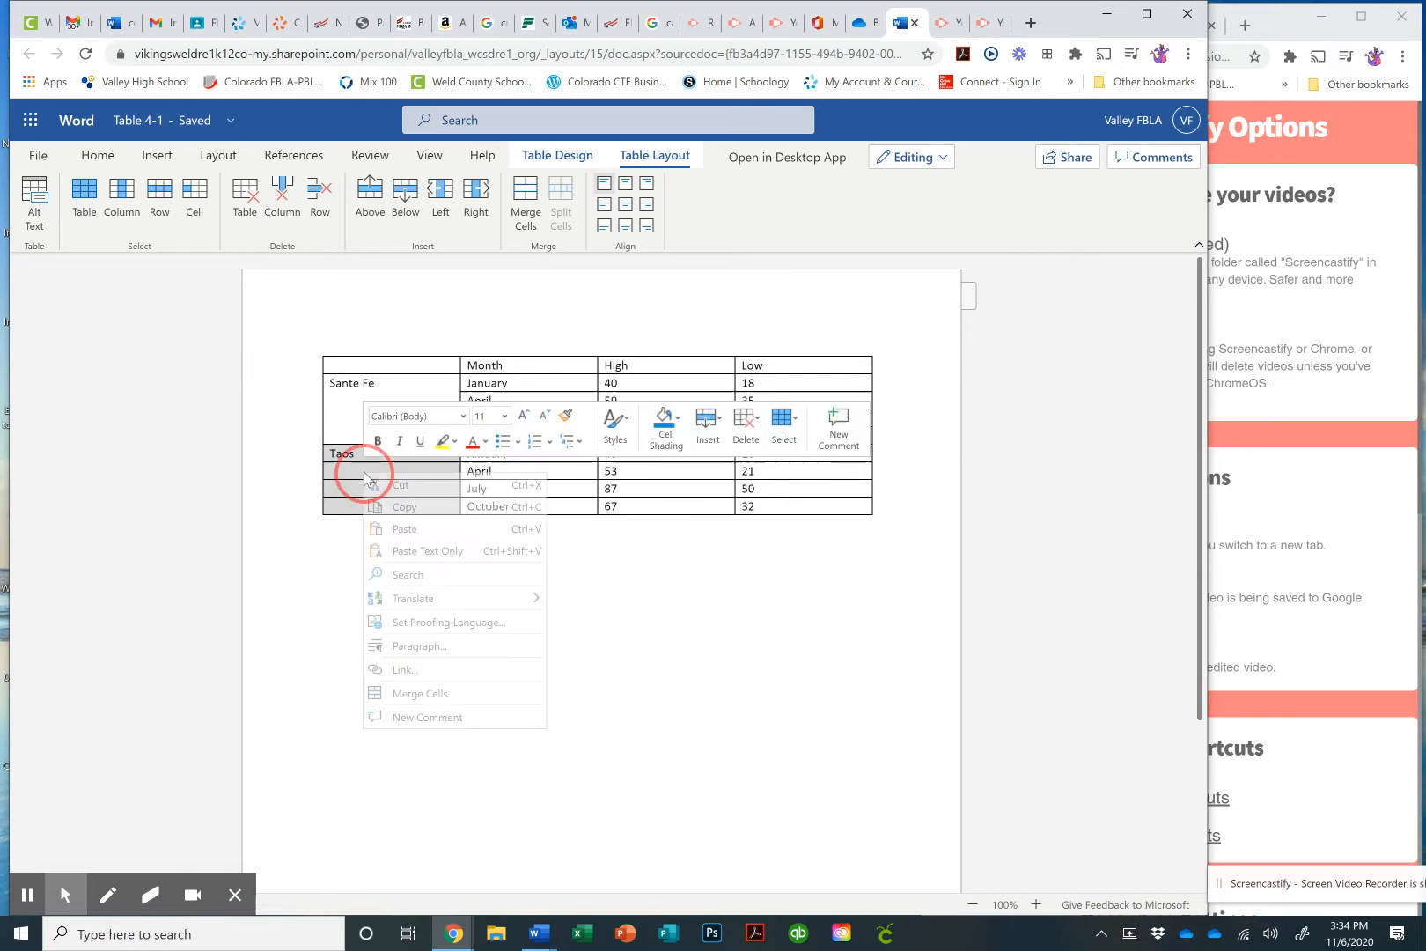
pyautogui.click(469, 703)
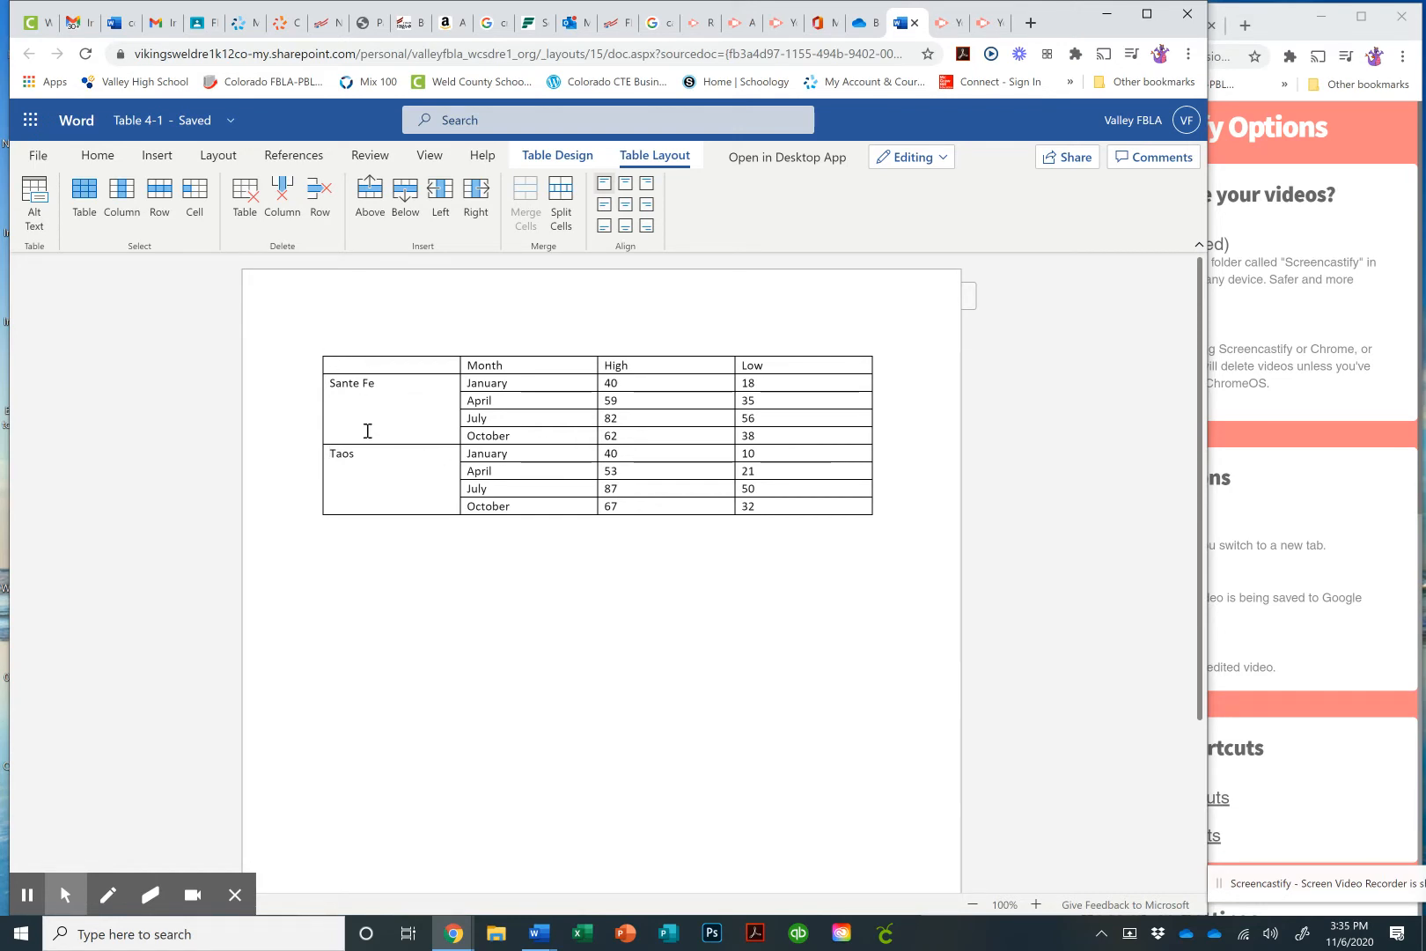
# Format the text of the whole table as Arial, size 16
pyautogui.click(368, 370)
pyautogui.moveTo(317, 351)
pyautogui.click(317, 351)
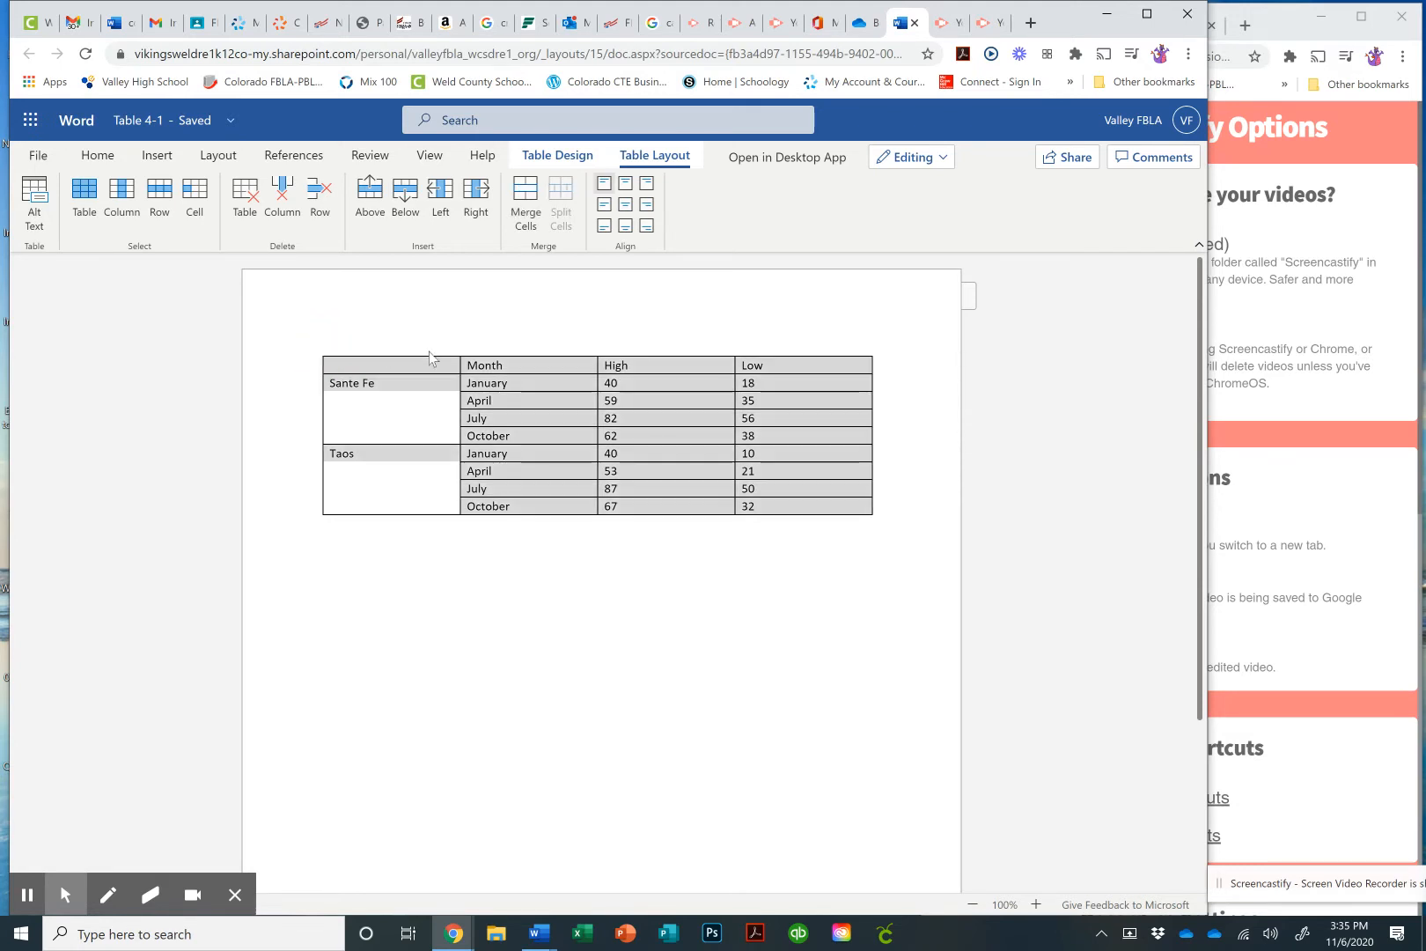
pyautogui.click(97, 158)
pyautogui.click(279, 193)
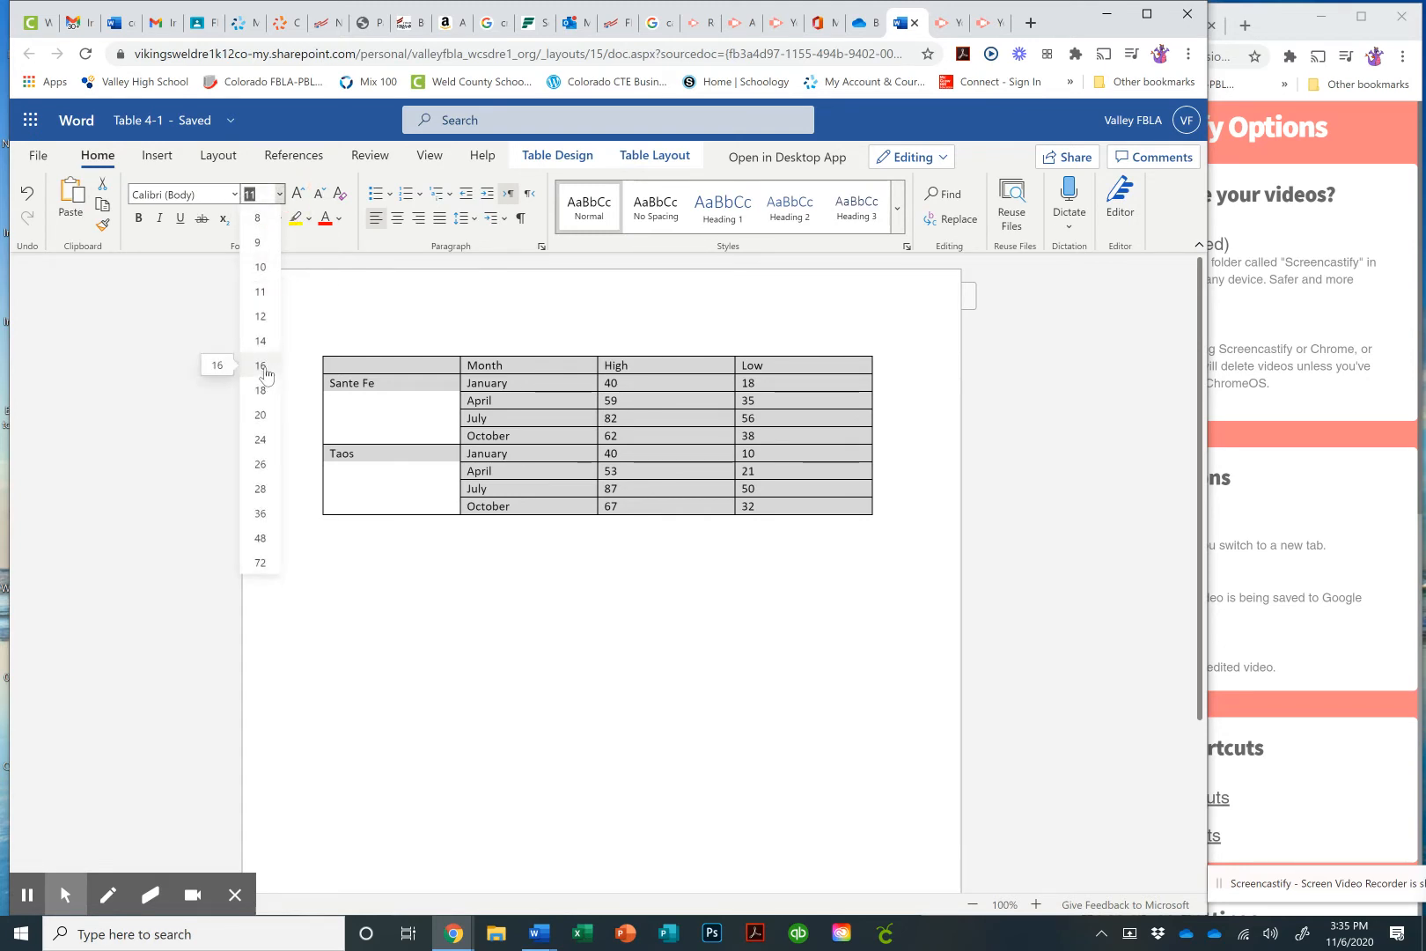
pyautogui.click(261, 366)
pyautogui.click(235, 195)
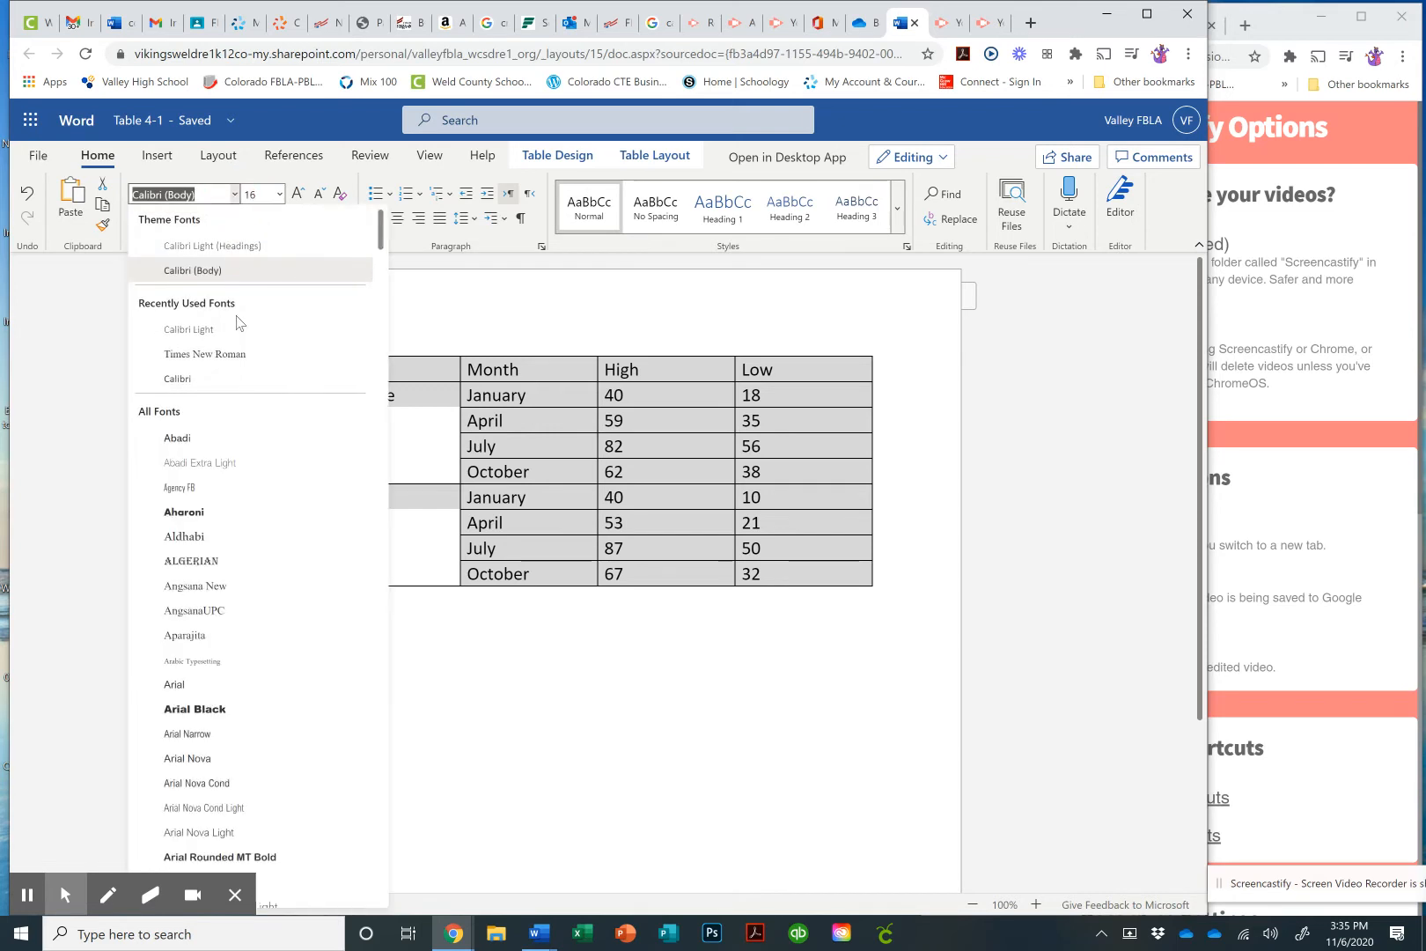
pyautogui.click(238, 691)
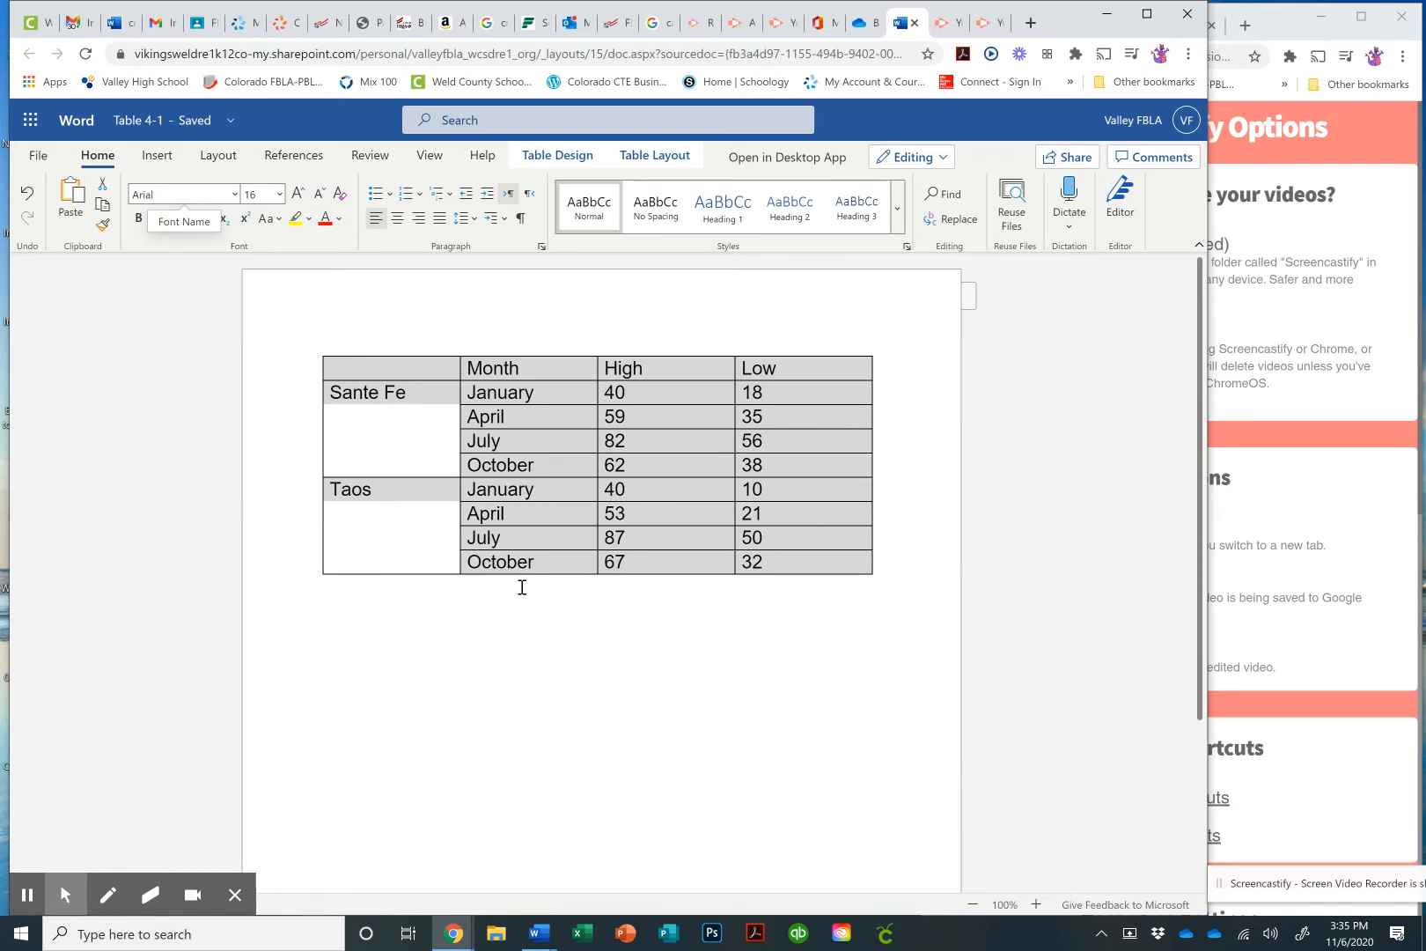
# Increase the header row's height to nearly double and deselect the table
pyautogui.click(557, 157)
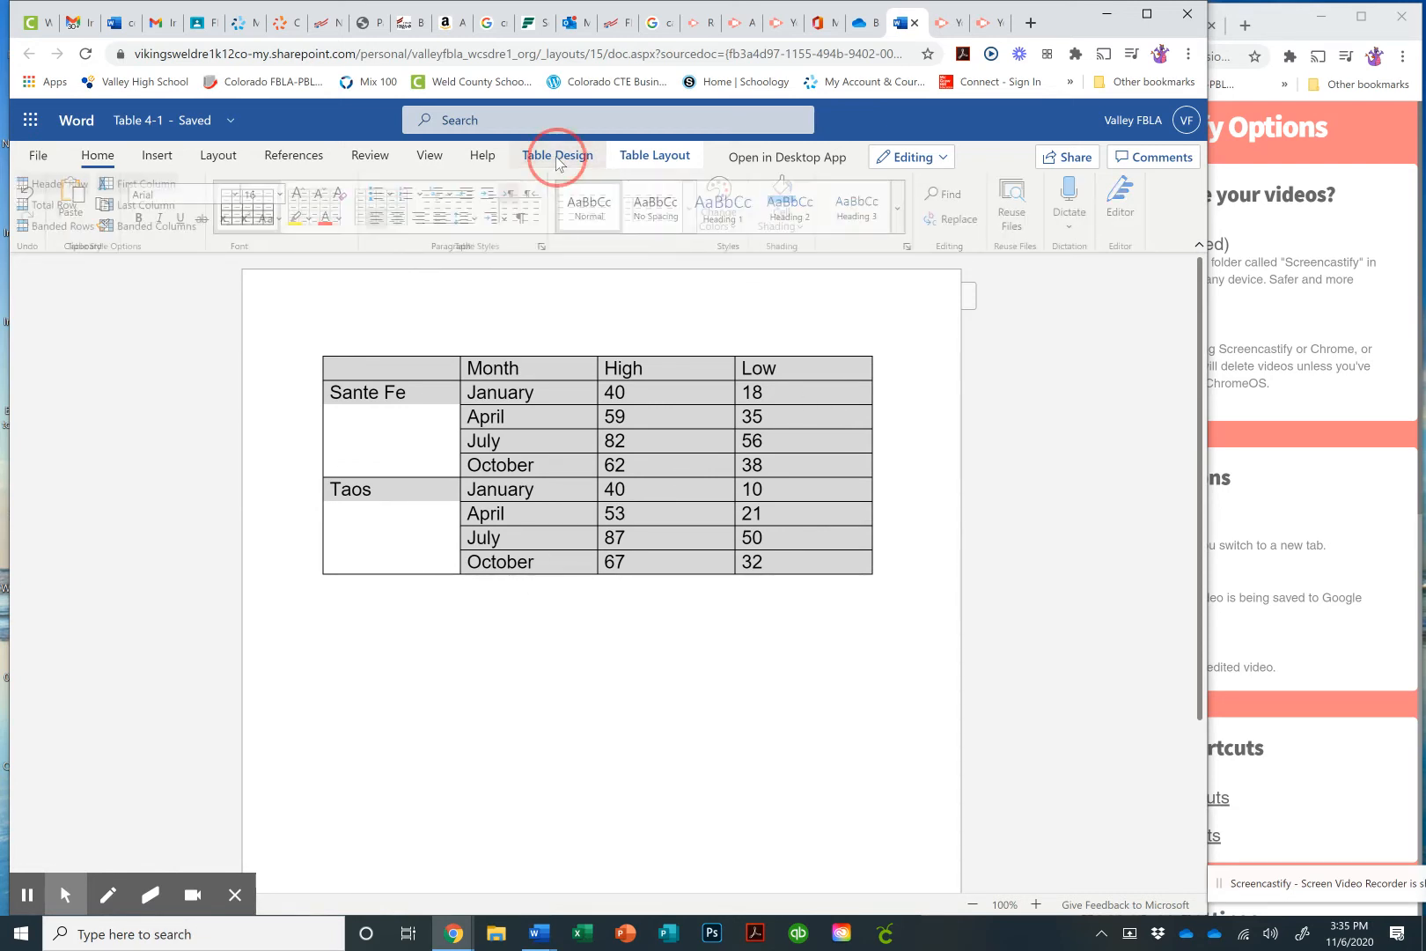
pyautogui.click(650, 162)
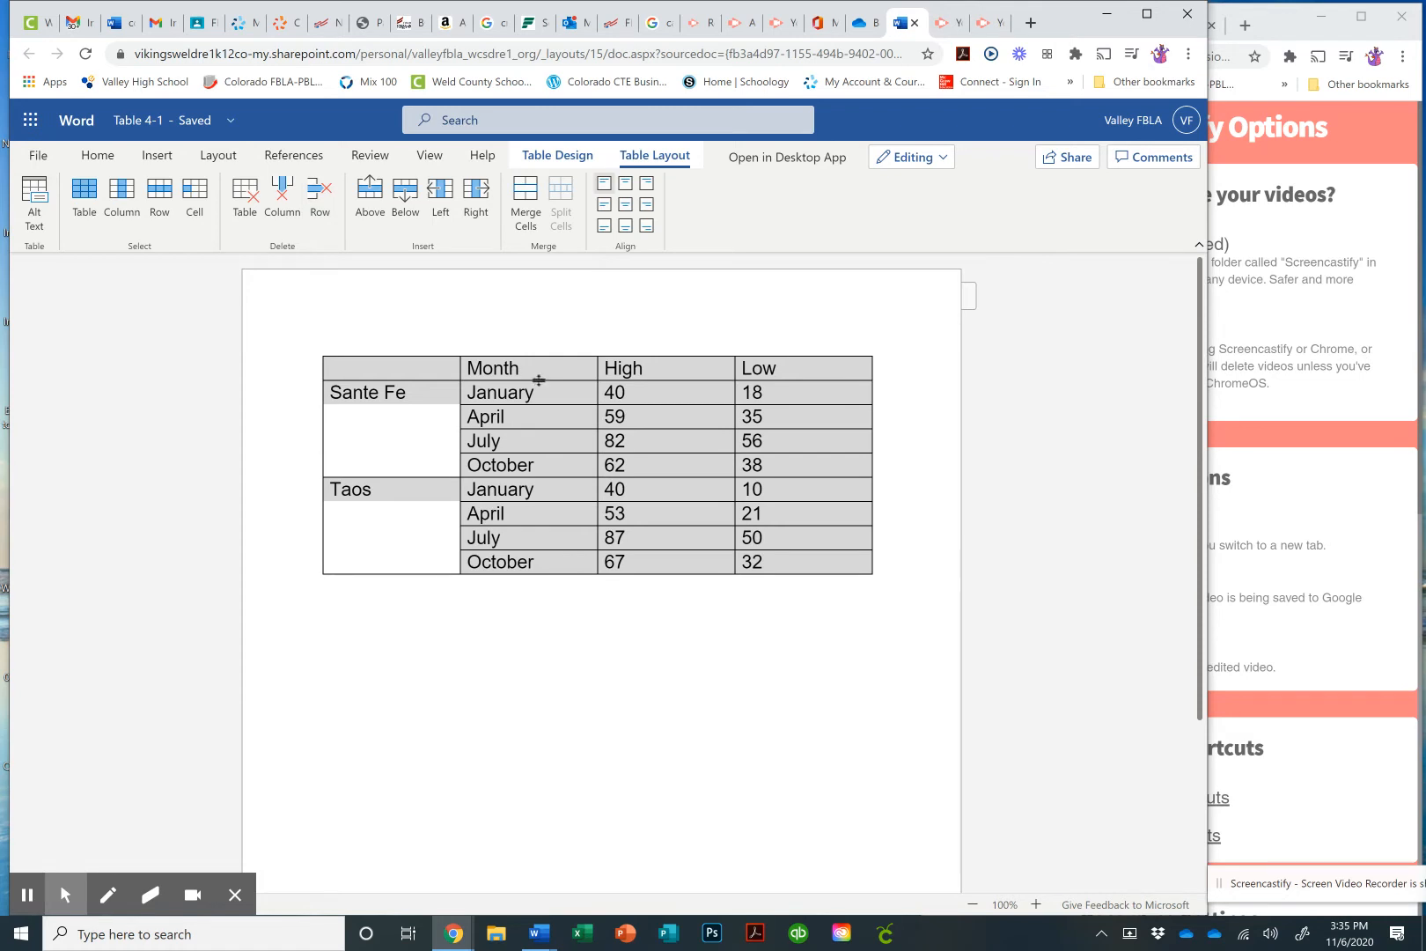
pyautogui.moveTo(538, 380); pyautogui.dragTo(542, 399)
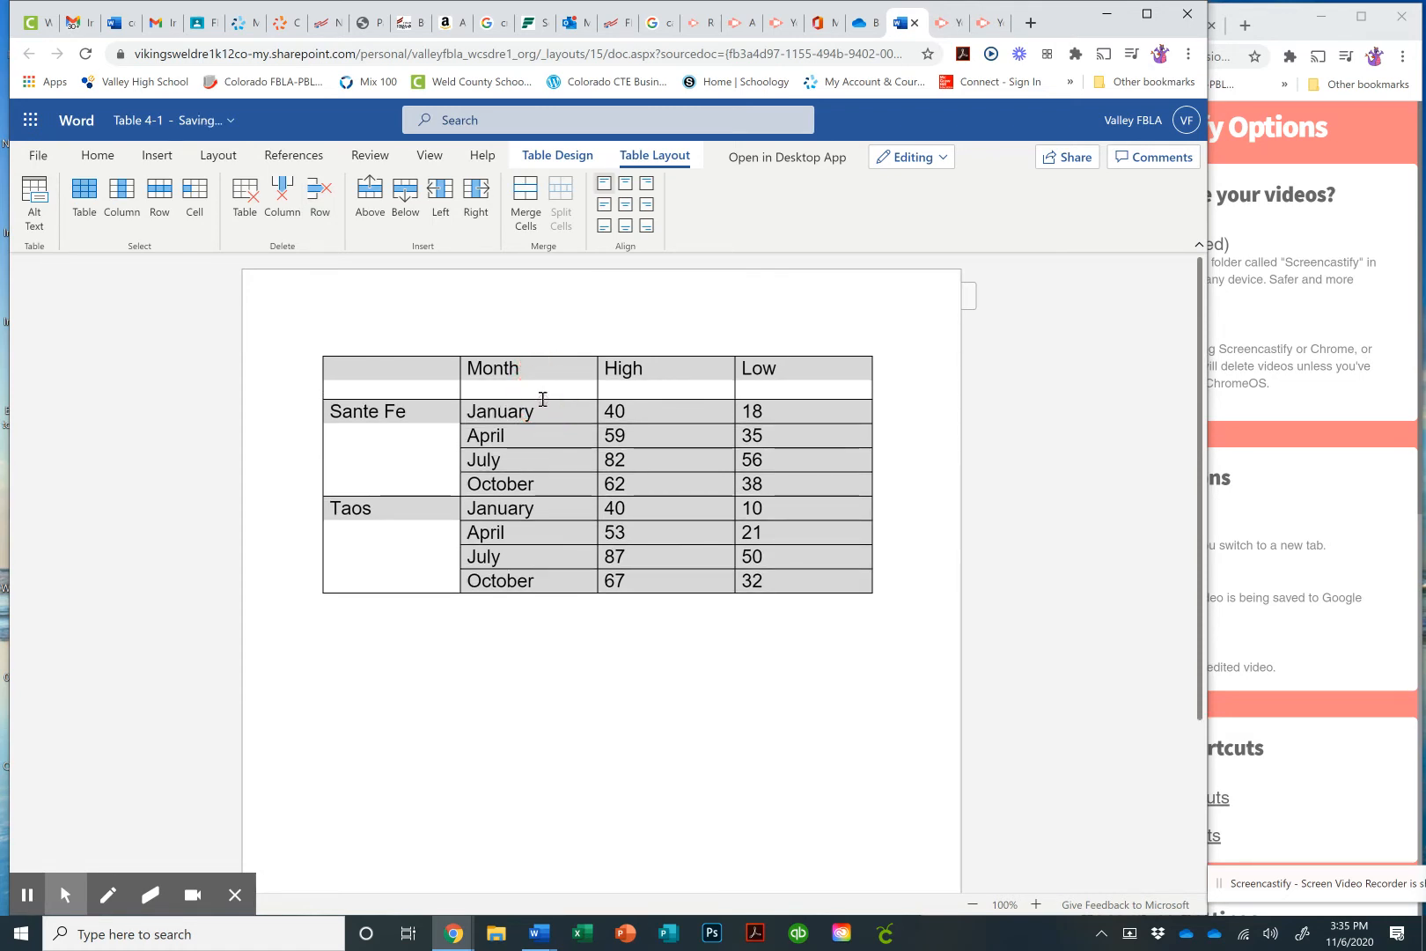
pyautogui.click(549, 458)
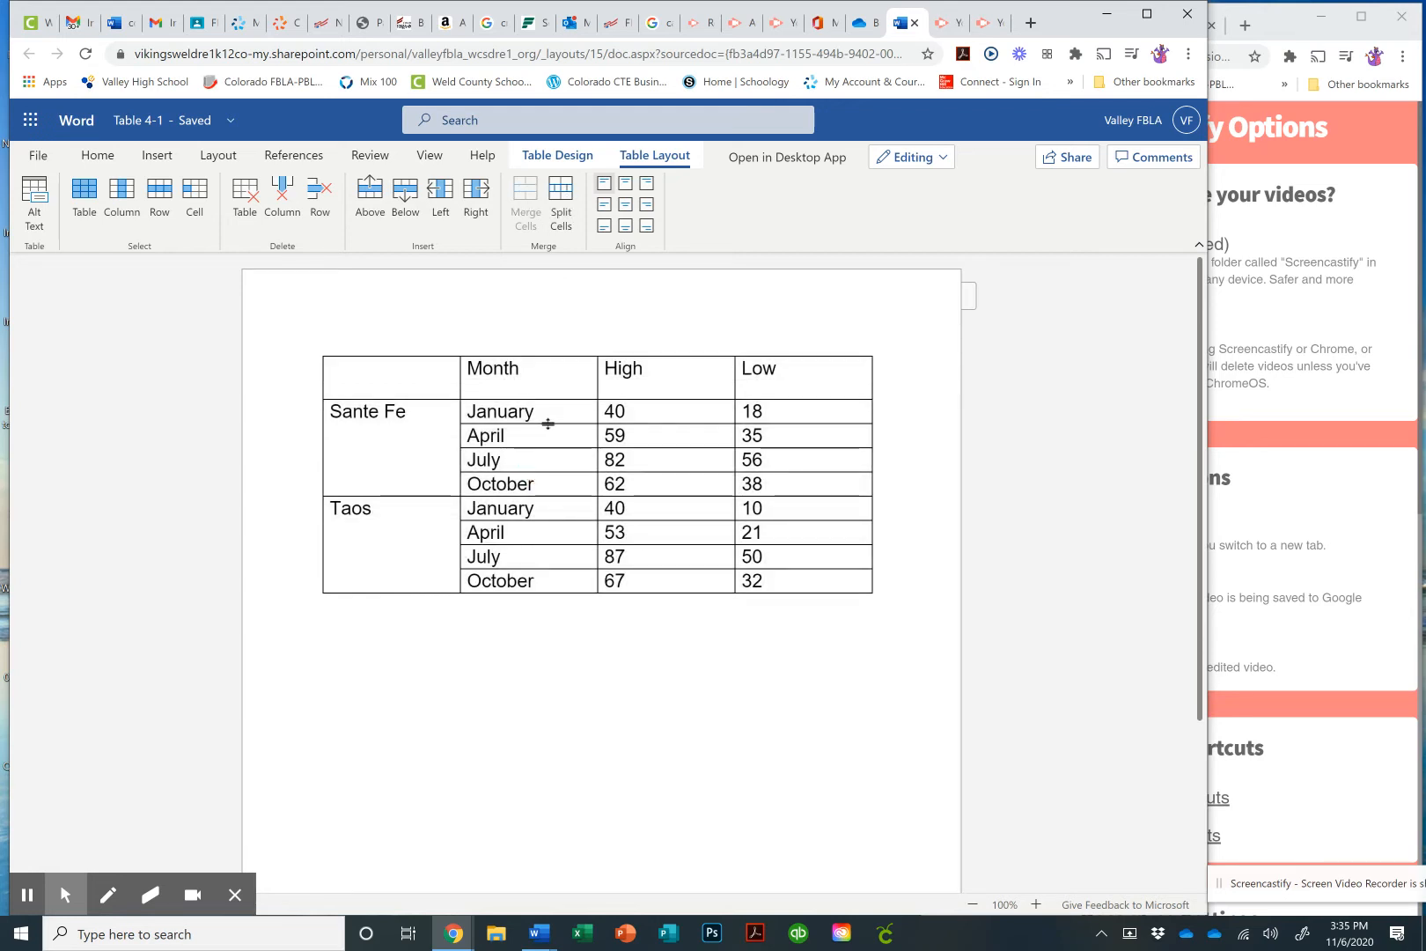
# Increase the height of all eight month rows to roughly match the header row
pyautogui.moveTo(548, 423); pyautogui.dragTo(574, 746)
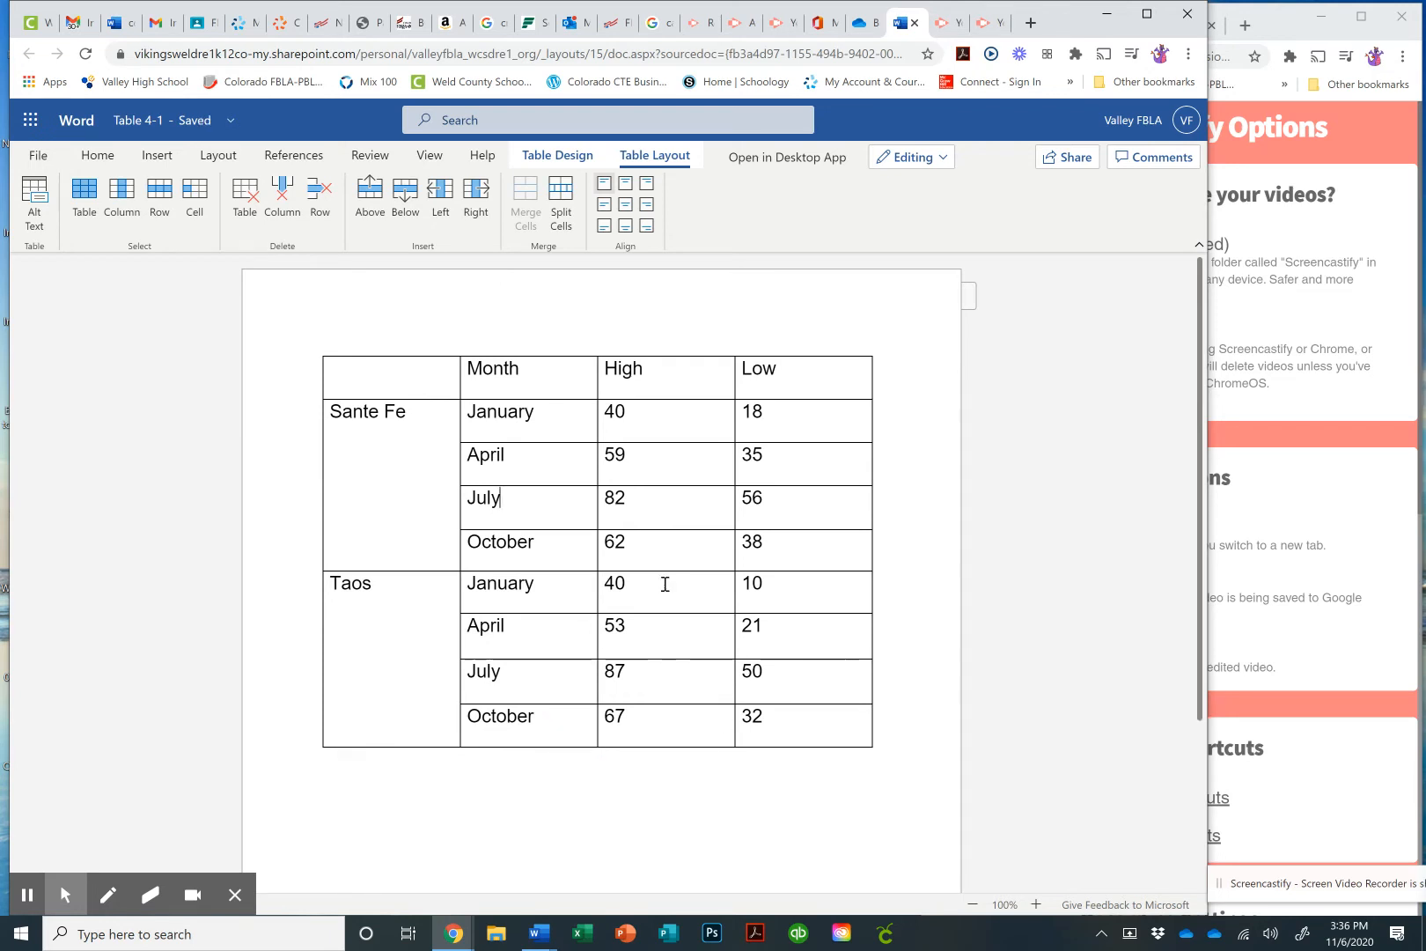
pyautogui.rightClick(552, 427)
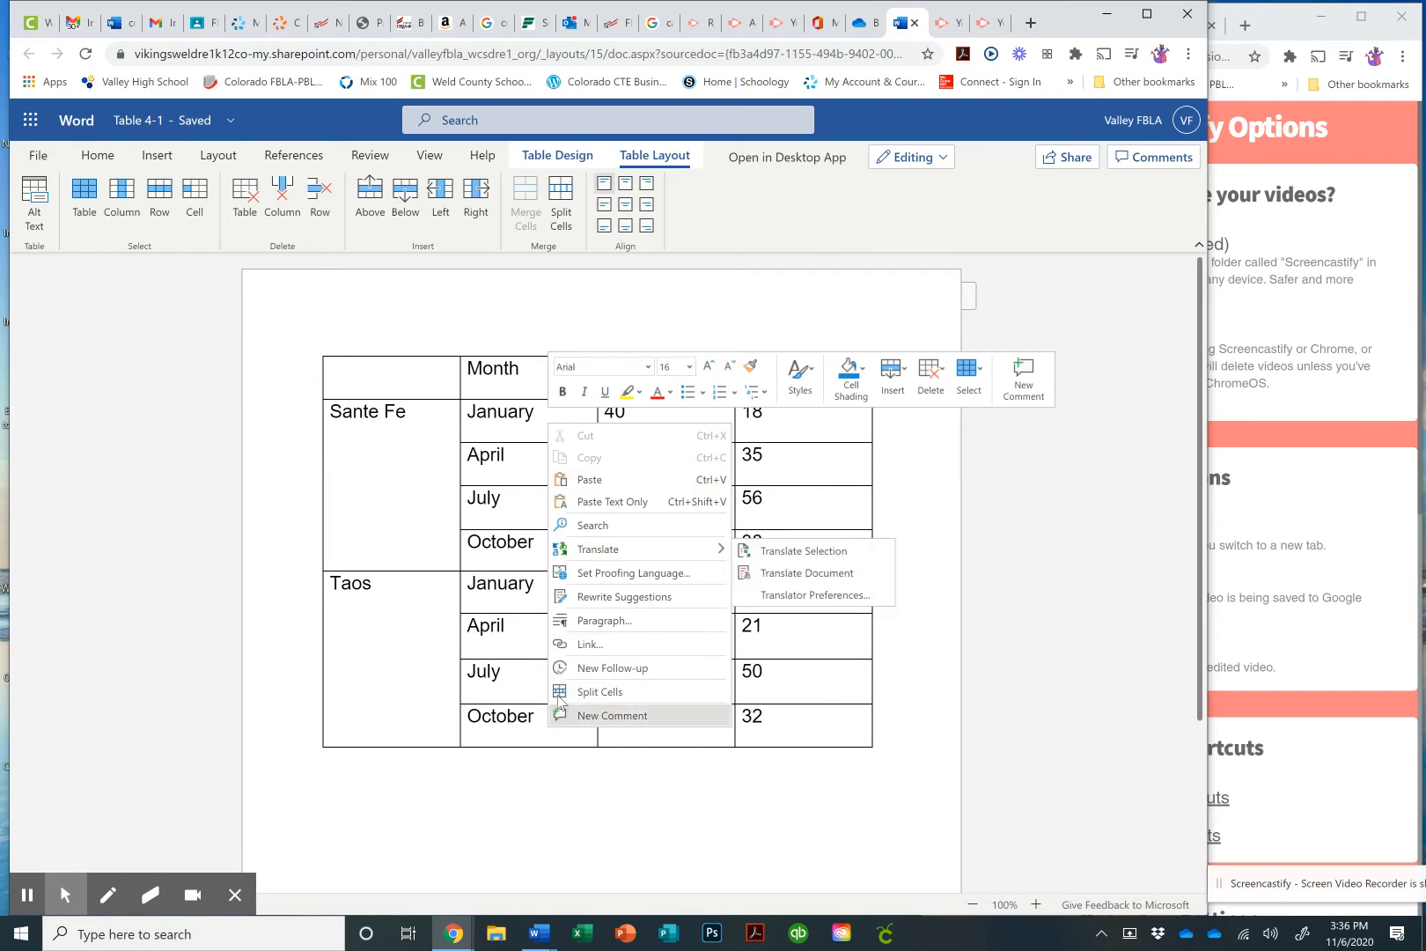
pyautogui.click(480, 410)
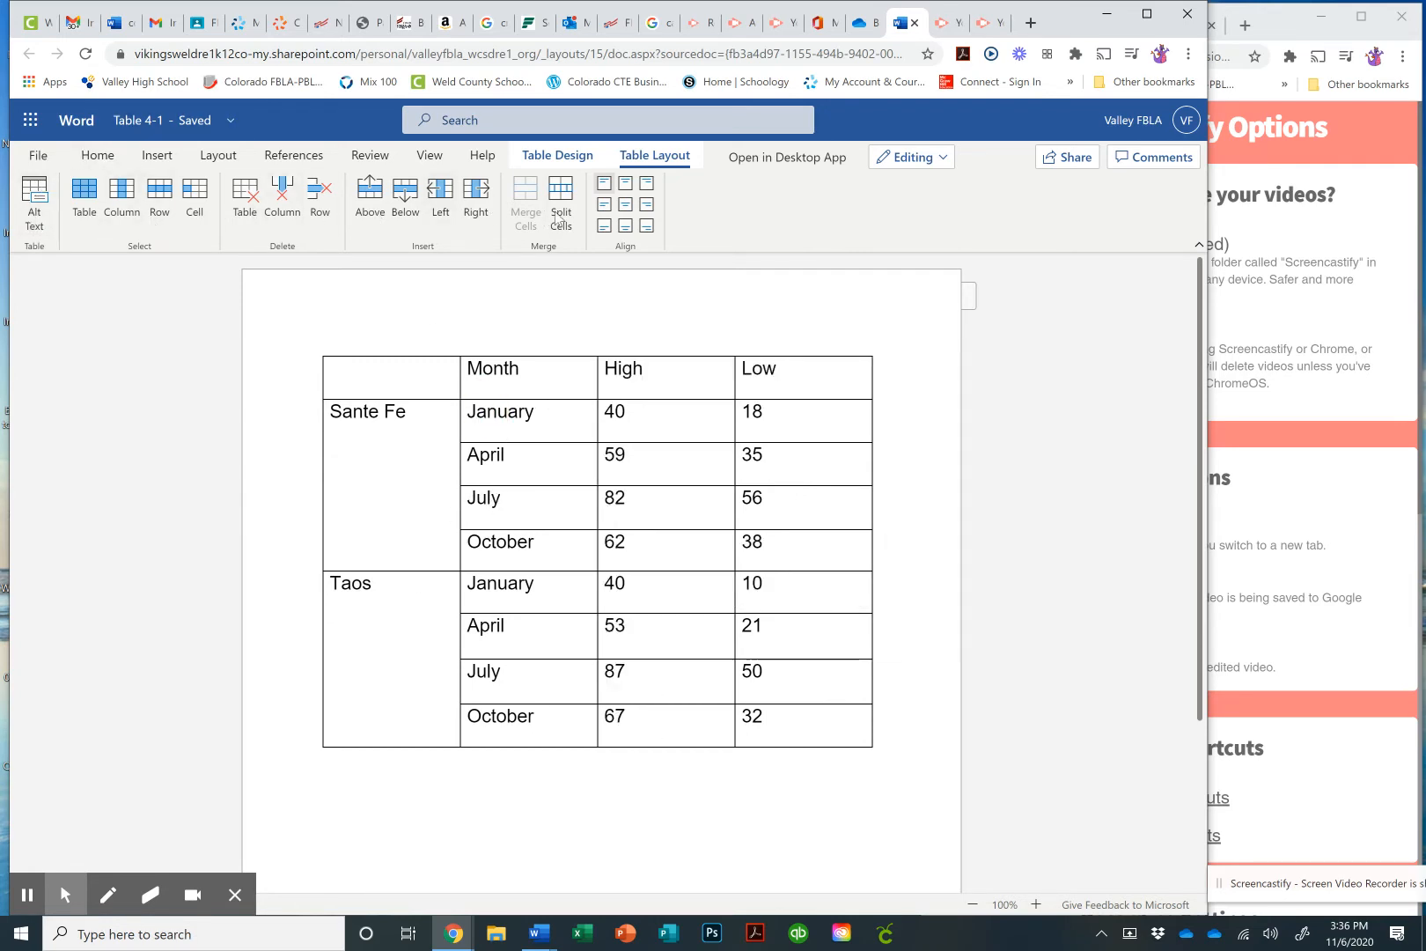
# Align the text of the whole table center left within its cells and deselect the table
pyautogui.click(560, 158)
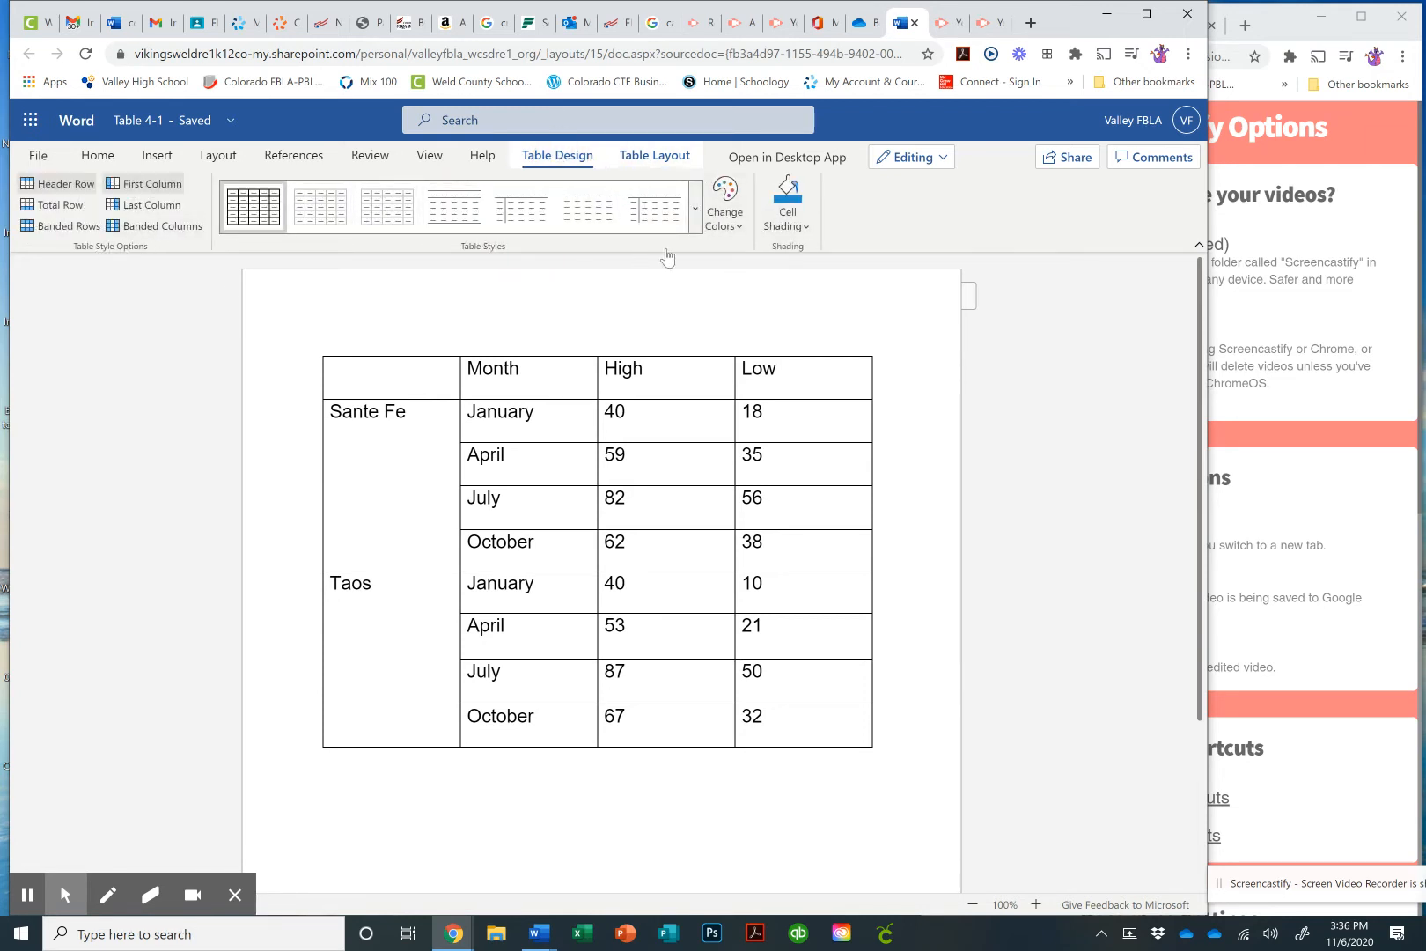
pyautogui.click(671, 158)
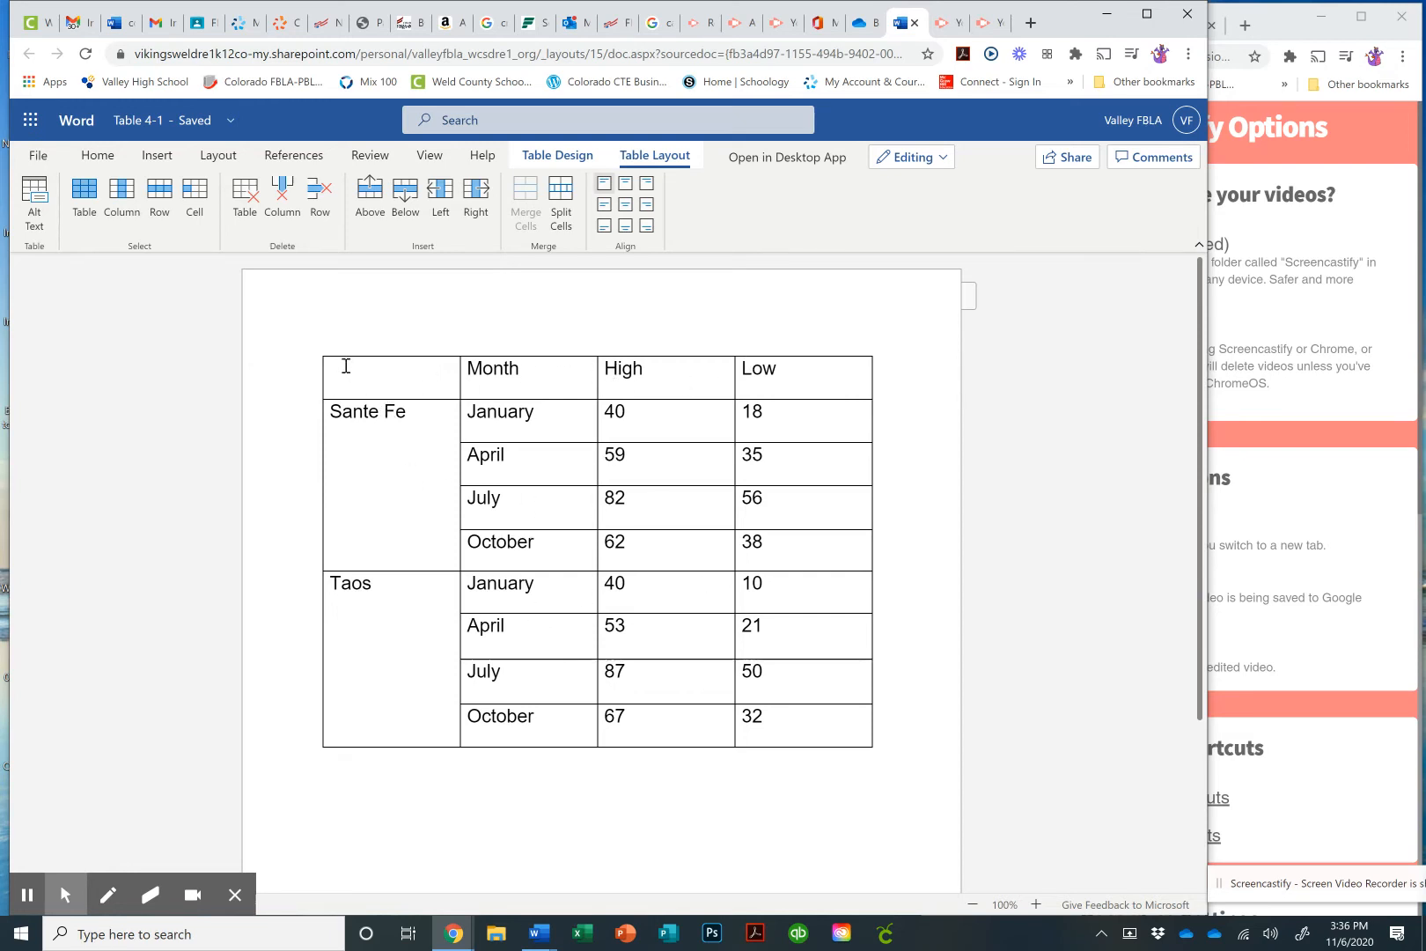
pyautogui.click(316, 351)
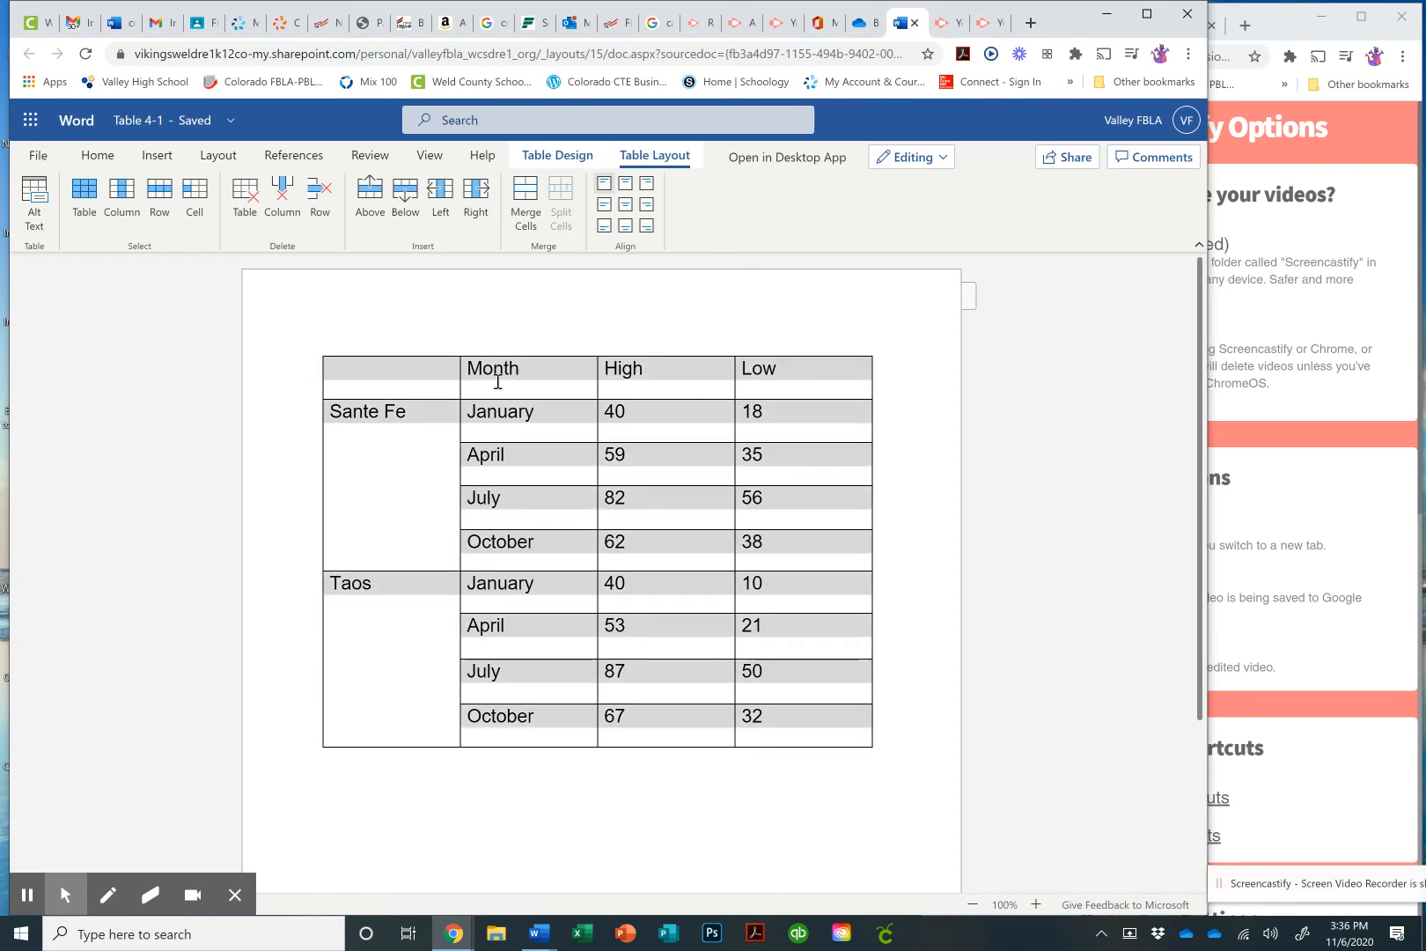
pyautogui.click(603, 207)
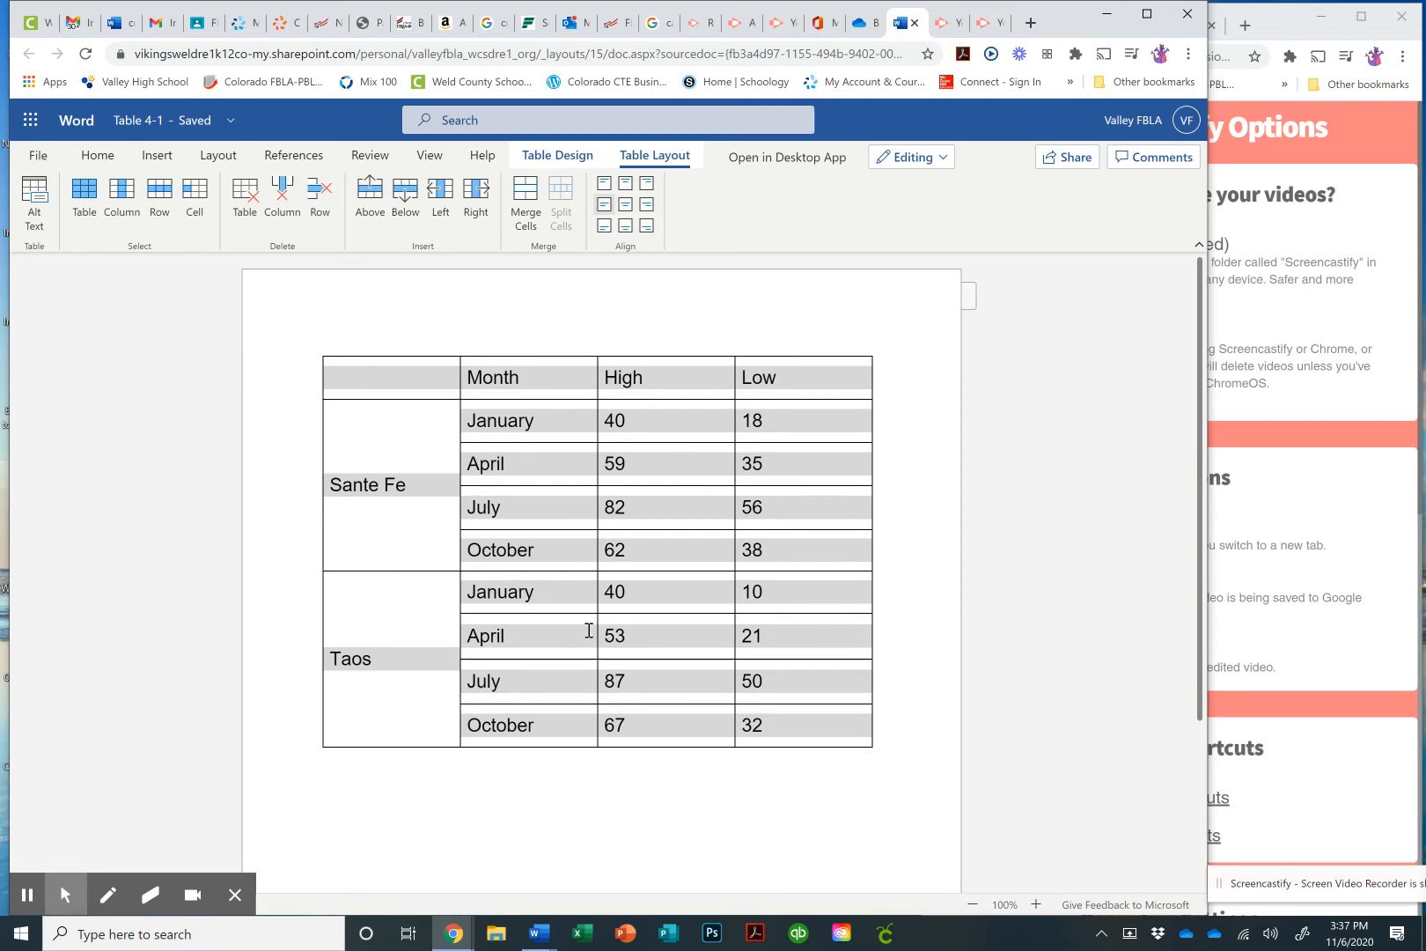
pyautogui.click(564, 588)
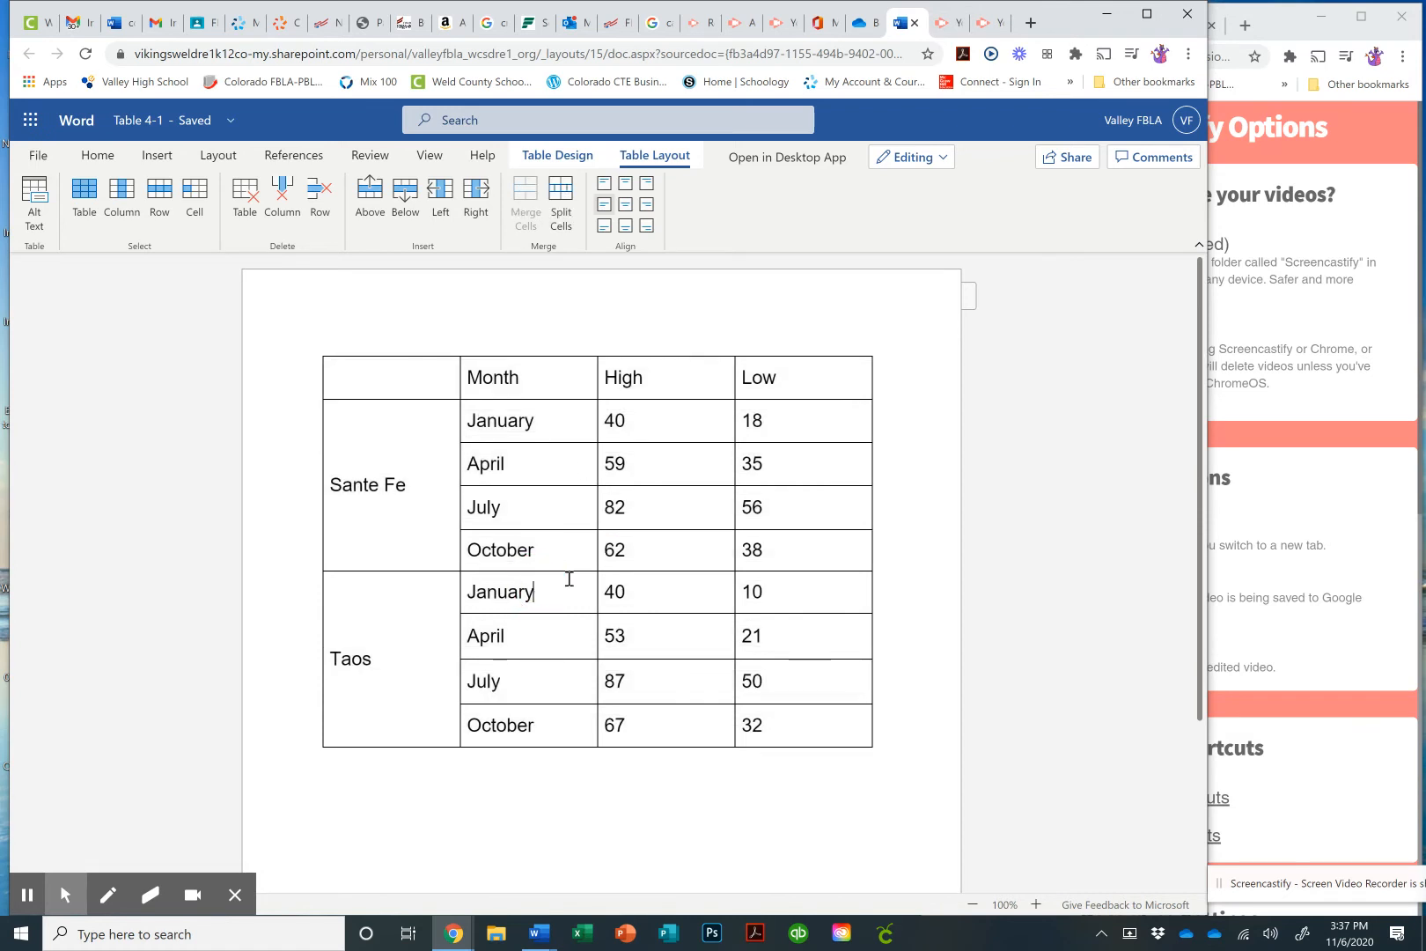
# Narrow the Month column slightly by moving its boundary with the High column
pyautogui.click(529, 356)
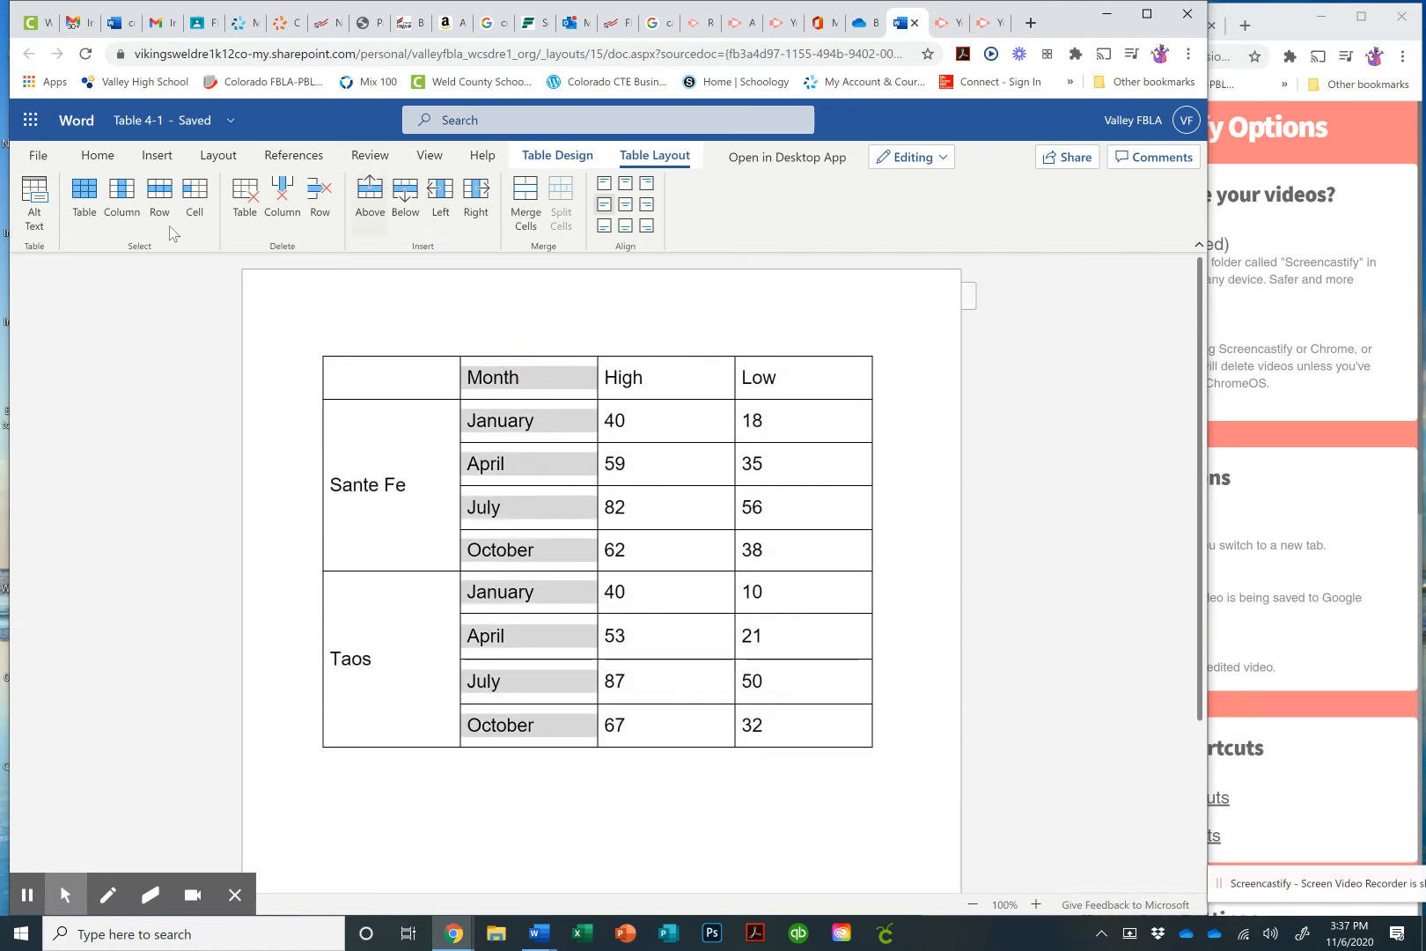
pyautogui.click(598, 551)
pyautogui.moveTo(598, 550); pyautogui.dragTo(576, 551)
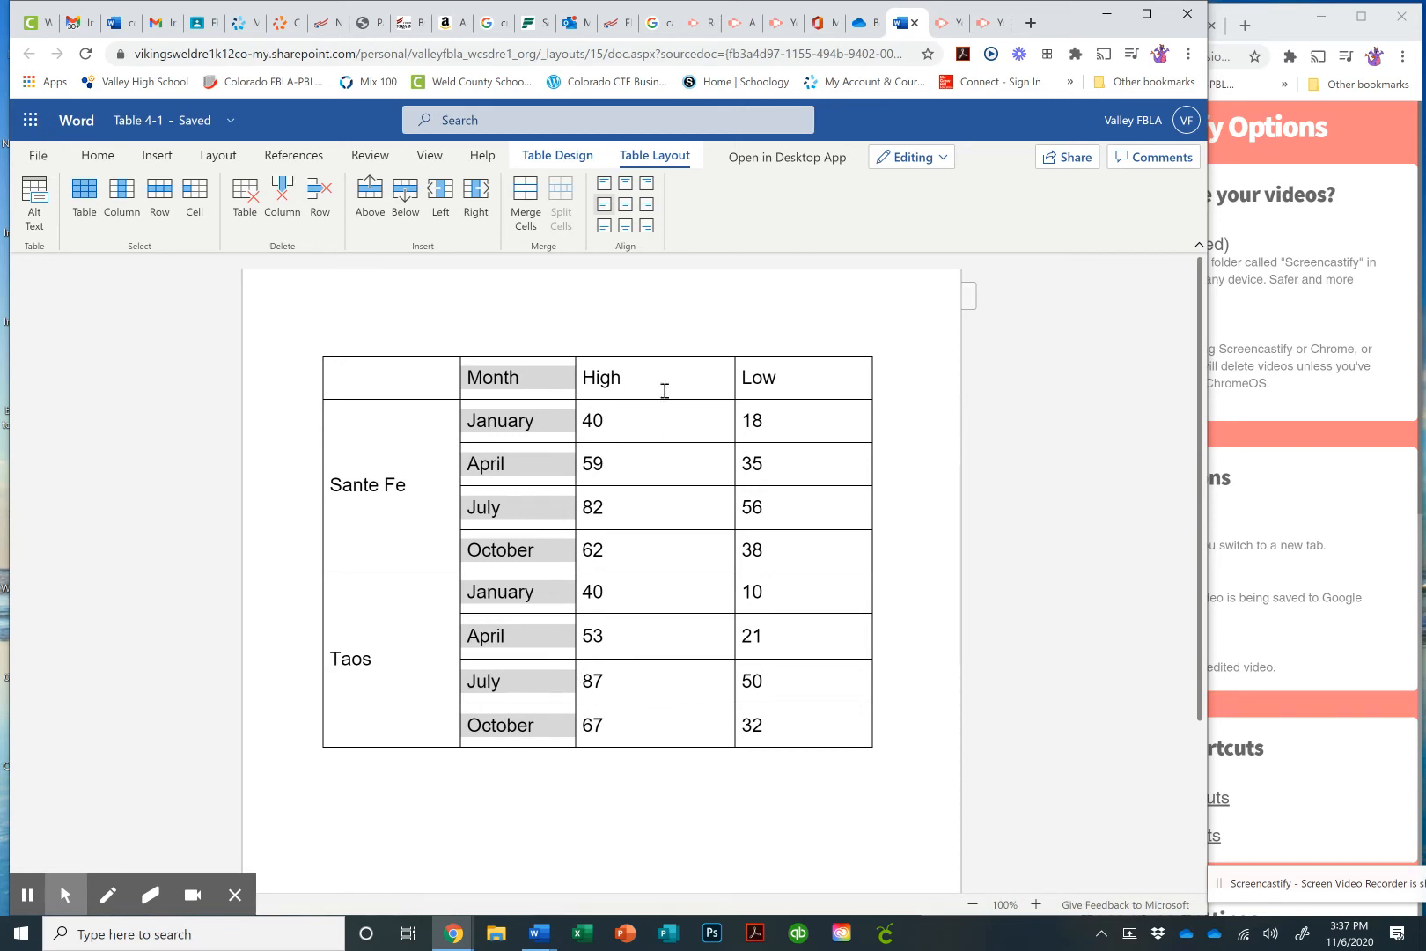
# Narrow the High and Low columns to roughly half their width so they fit their short entries
pyautogui.click(672, 350)
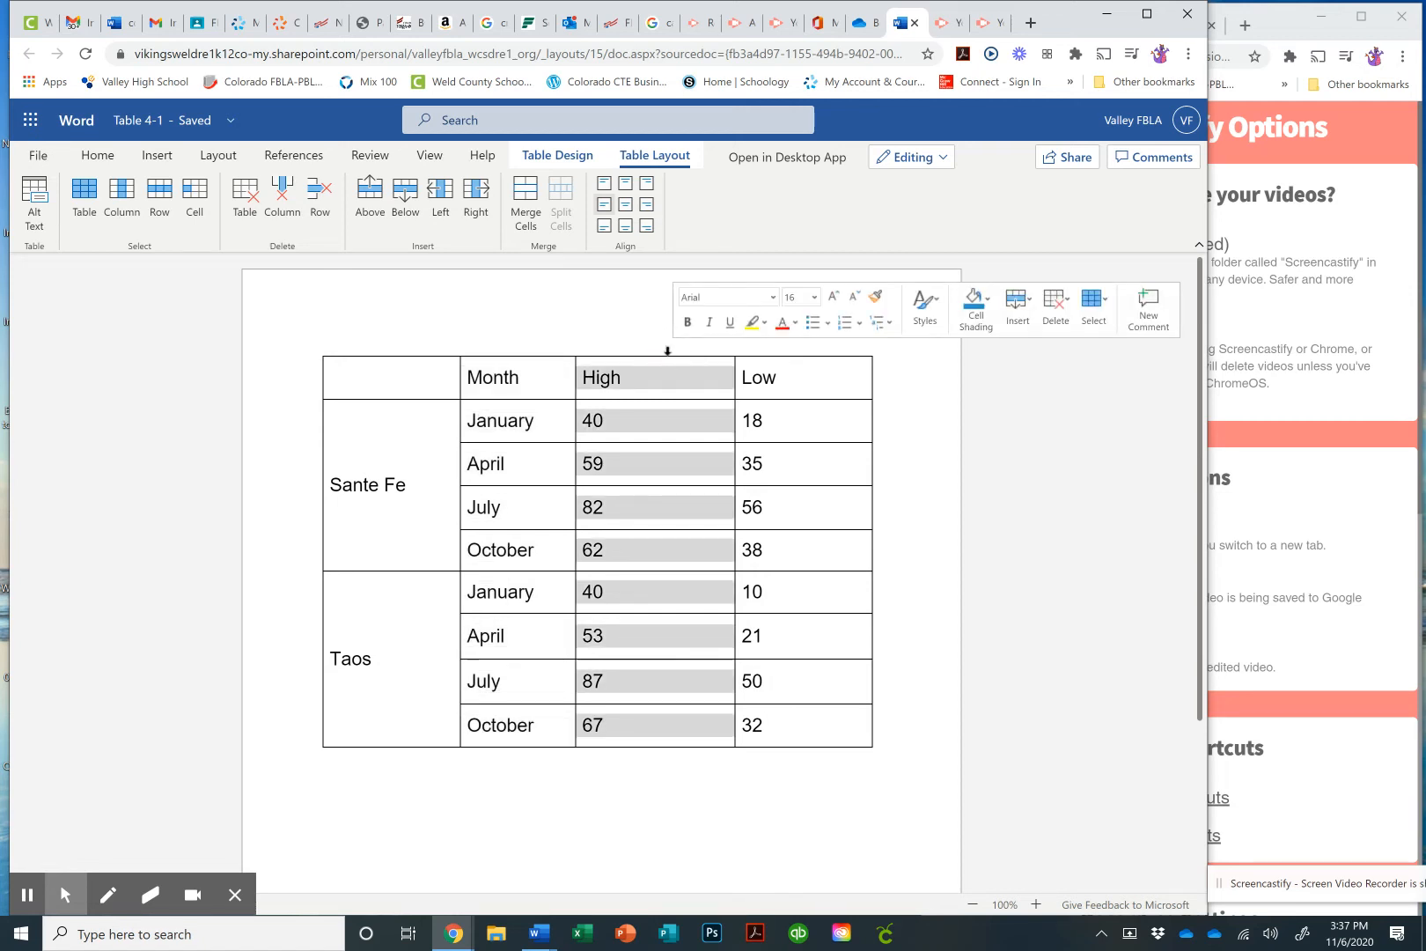
pyautogui.click(668, 351)
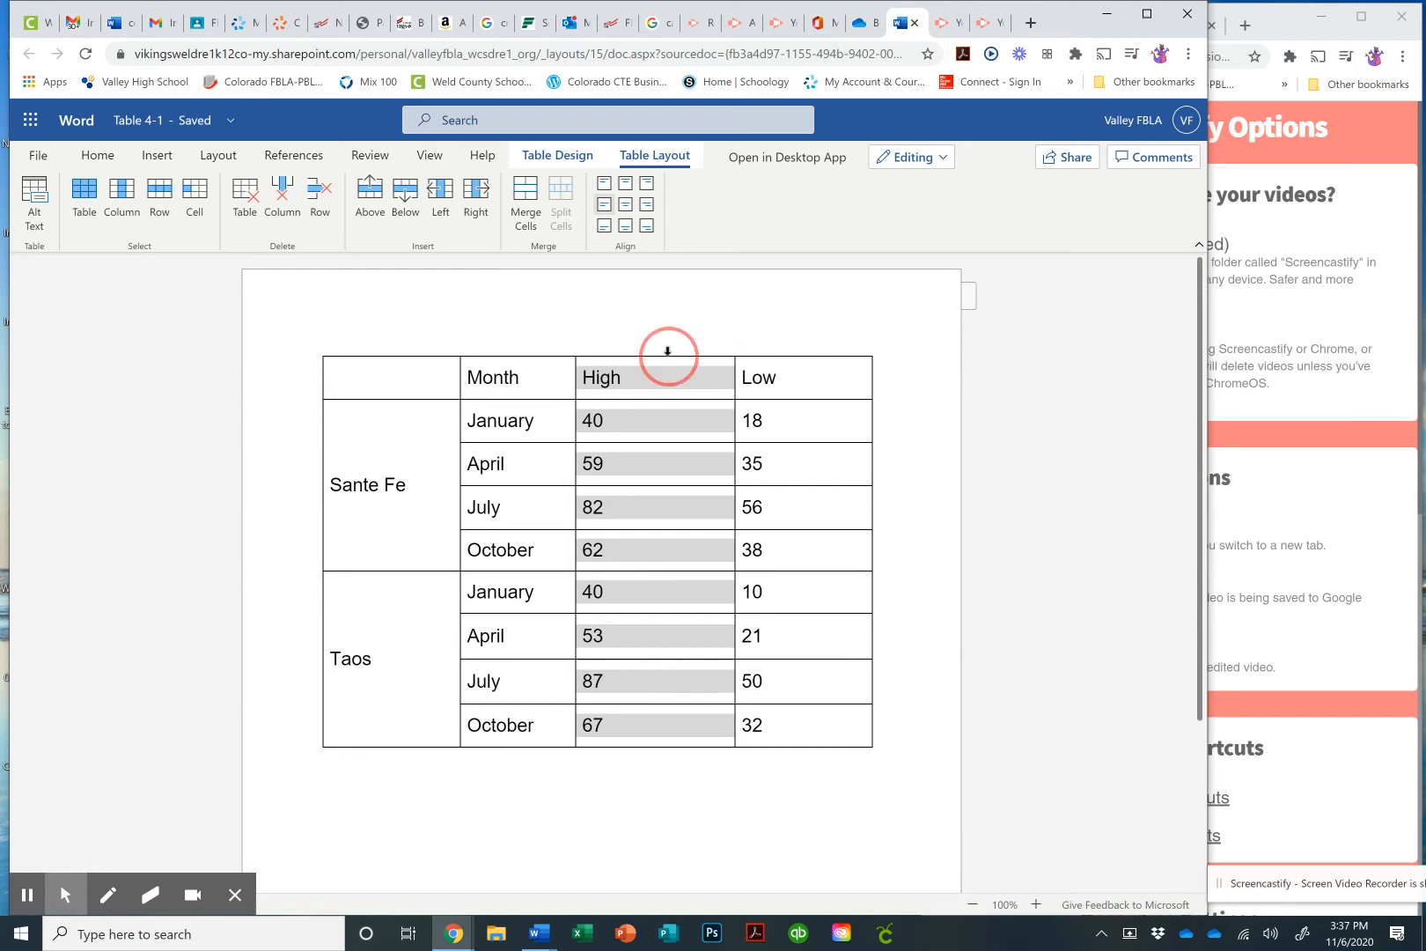
pyautogui.moveTo(668, 352); pyautogui.dragTo(783, 350)
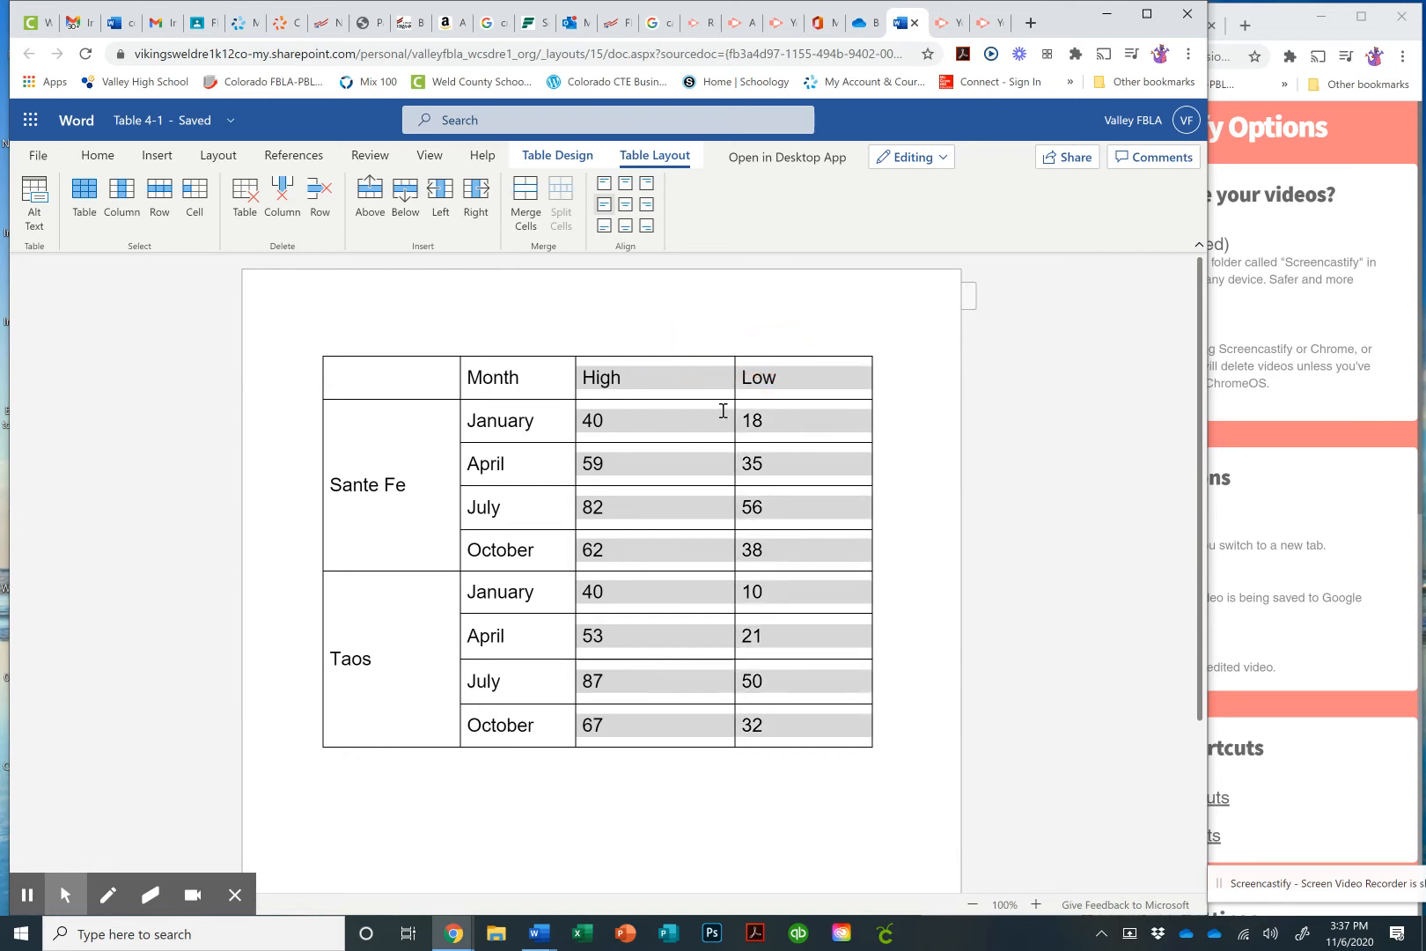
pyautogui.moveTo(872, 384); pyautogui.dragTo(800, 388)
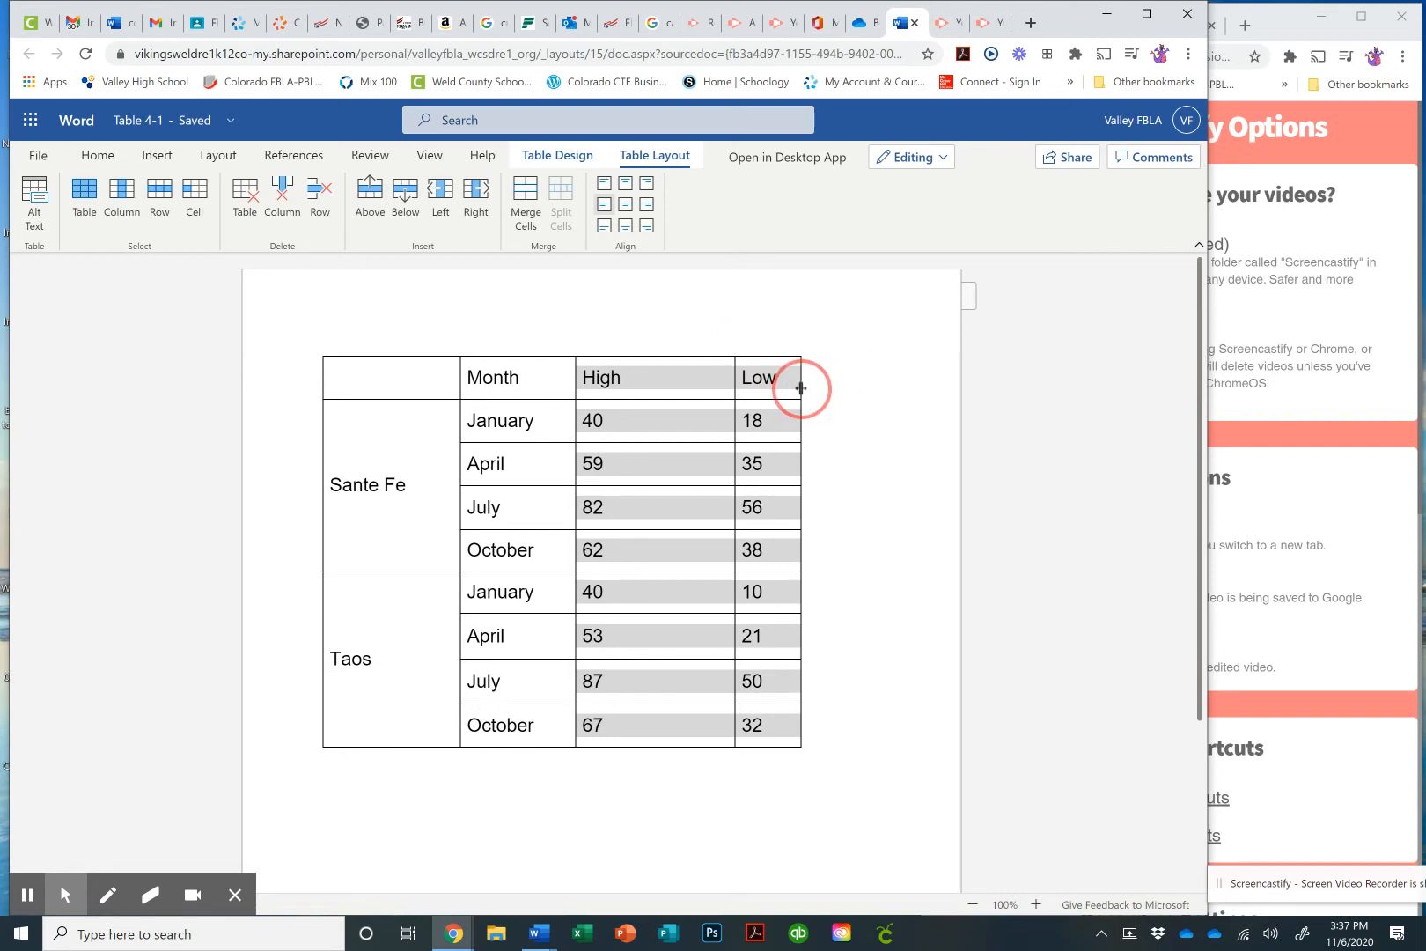
pyautogui.moveTo(734, 387); pyautogui.dragTo(659, 406)
pyautogui.click(737, 419)
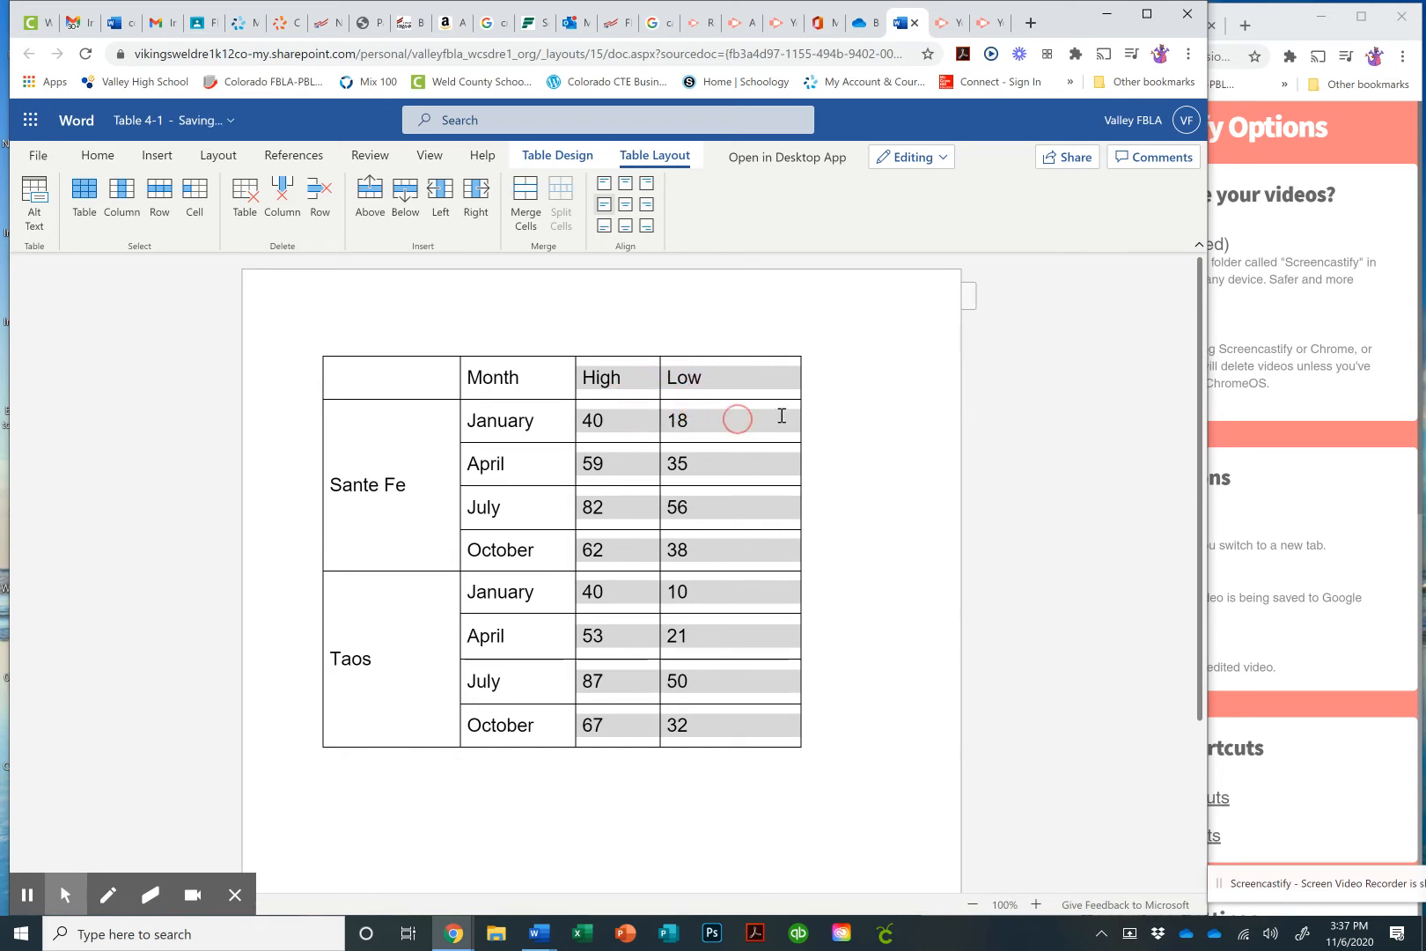
pyautogui.moveTo(801, 411); pyautogui.dragTo(736, 417)
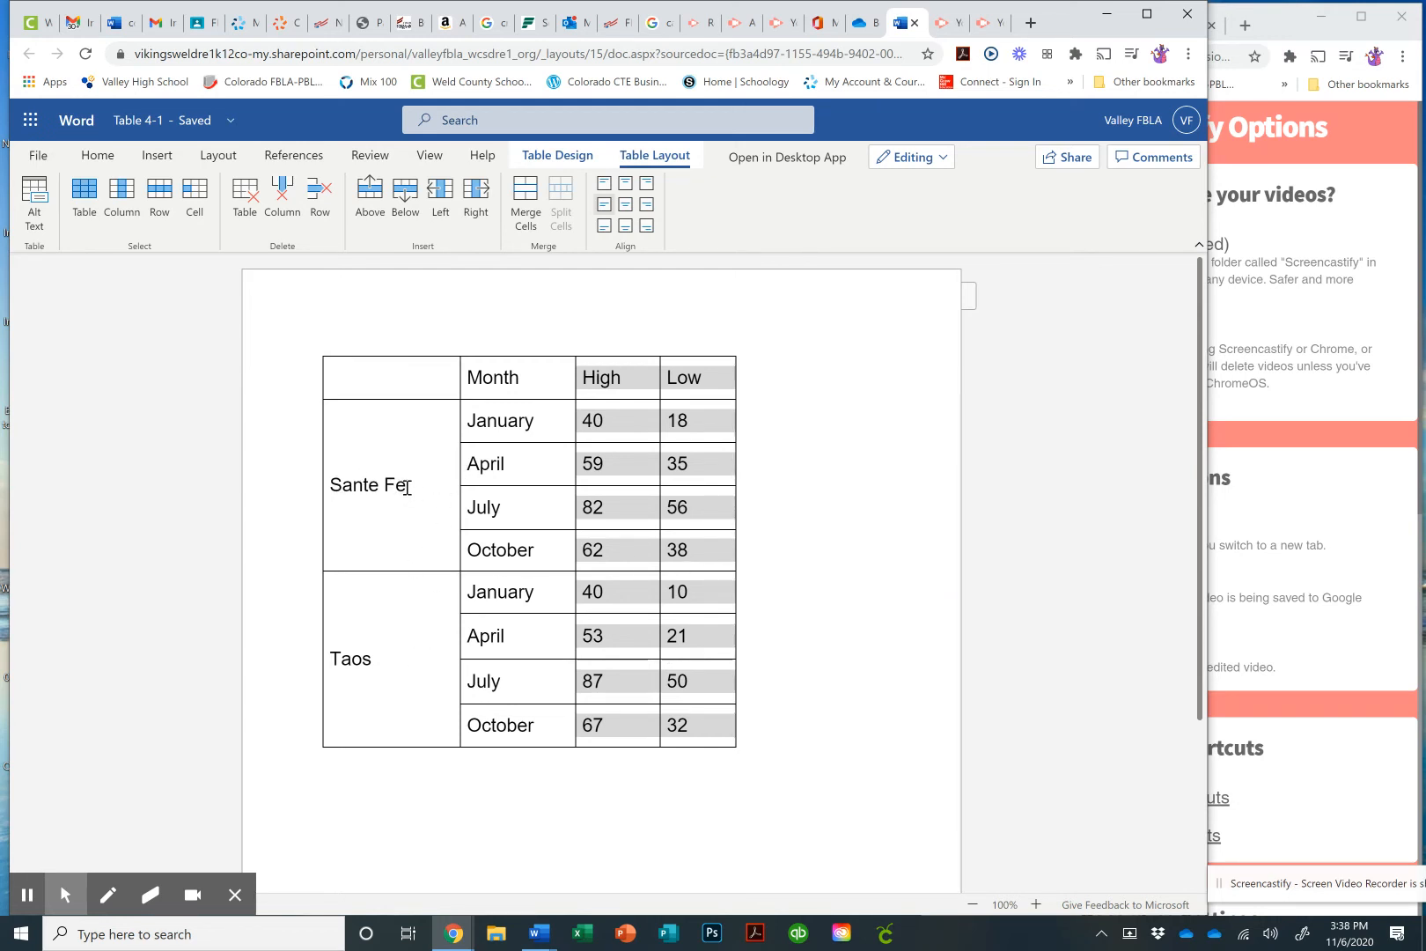
# Format the Sante Fe text as size 26 and bold
pyautogui.moveTo(407, 486); pyautogui.dragTo(326, 495)
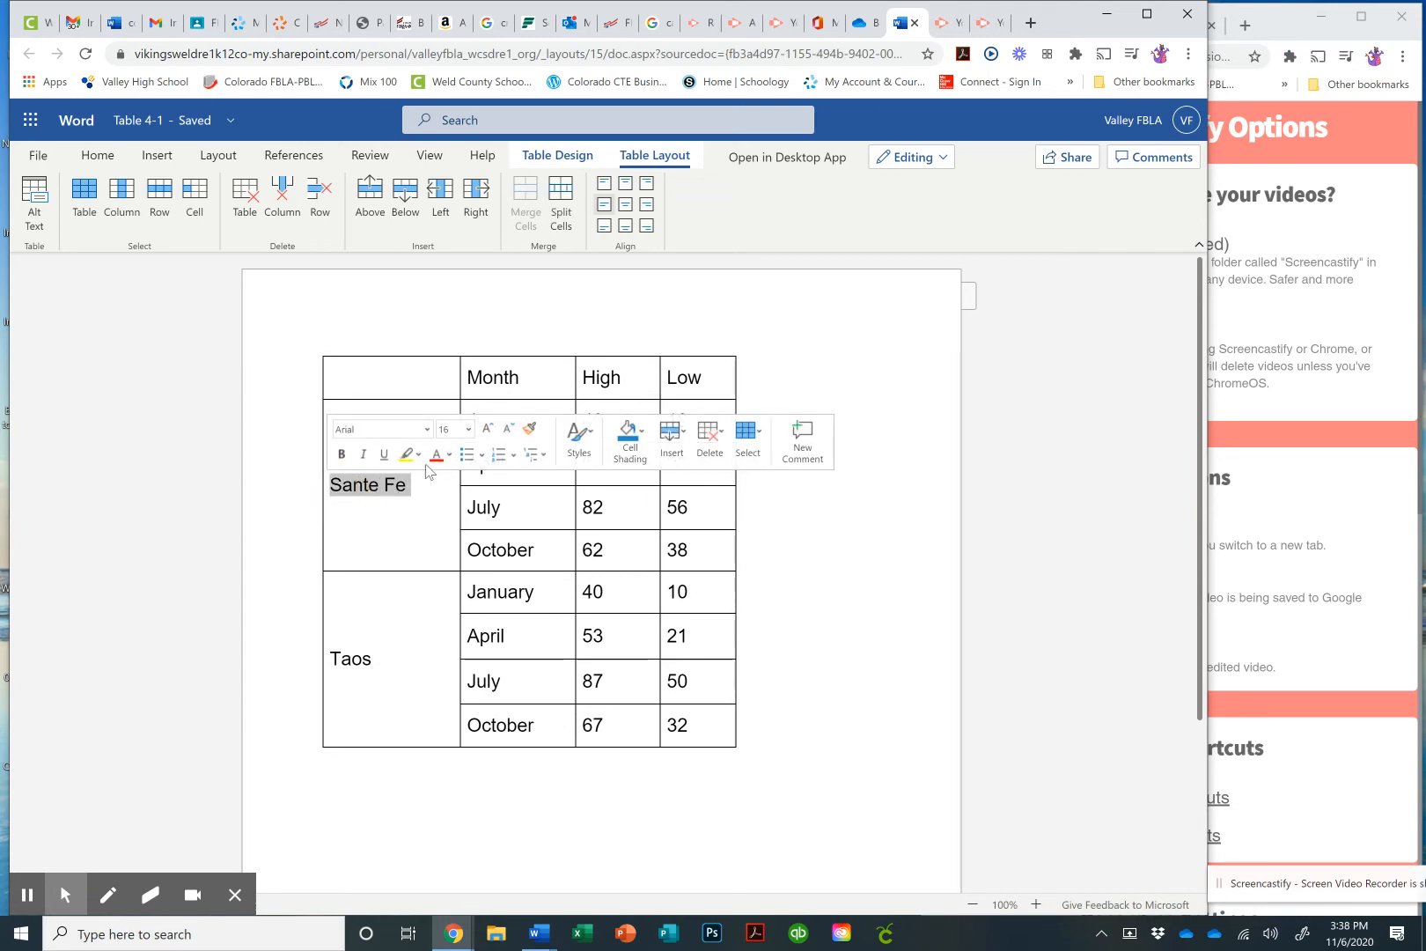
pyautogui.click(469, 431)
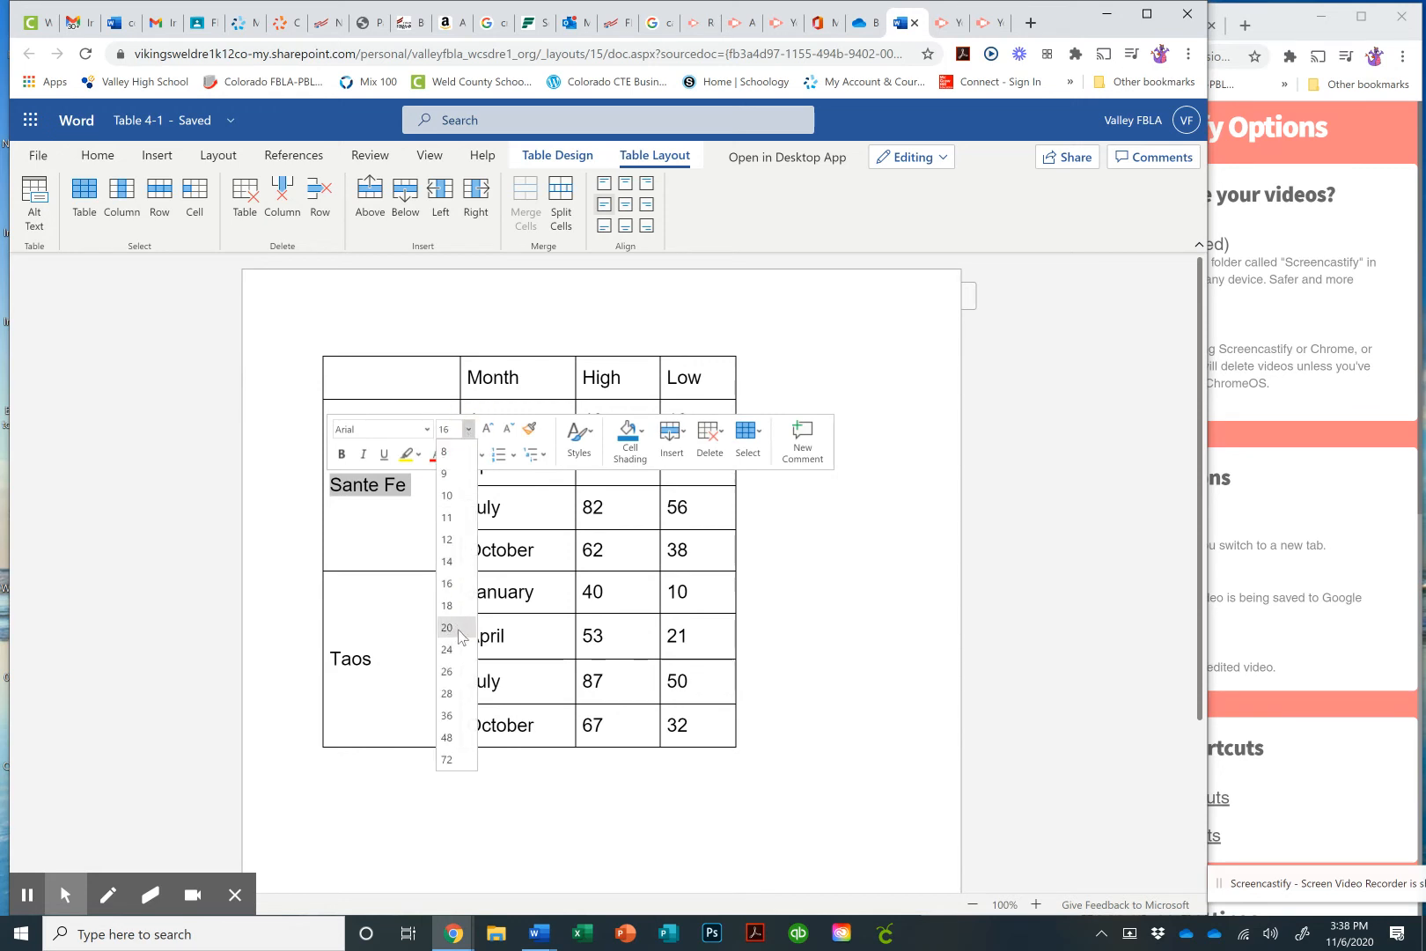
pyautogui.click(457, 671)
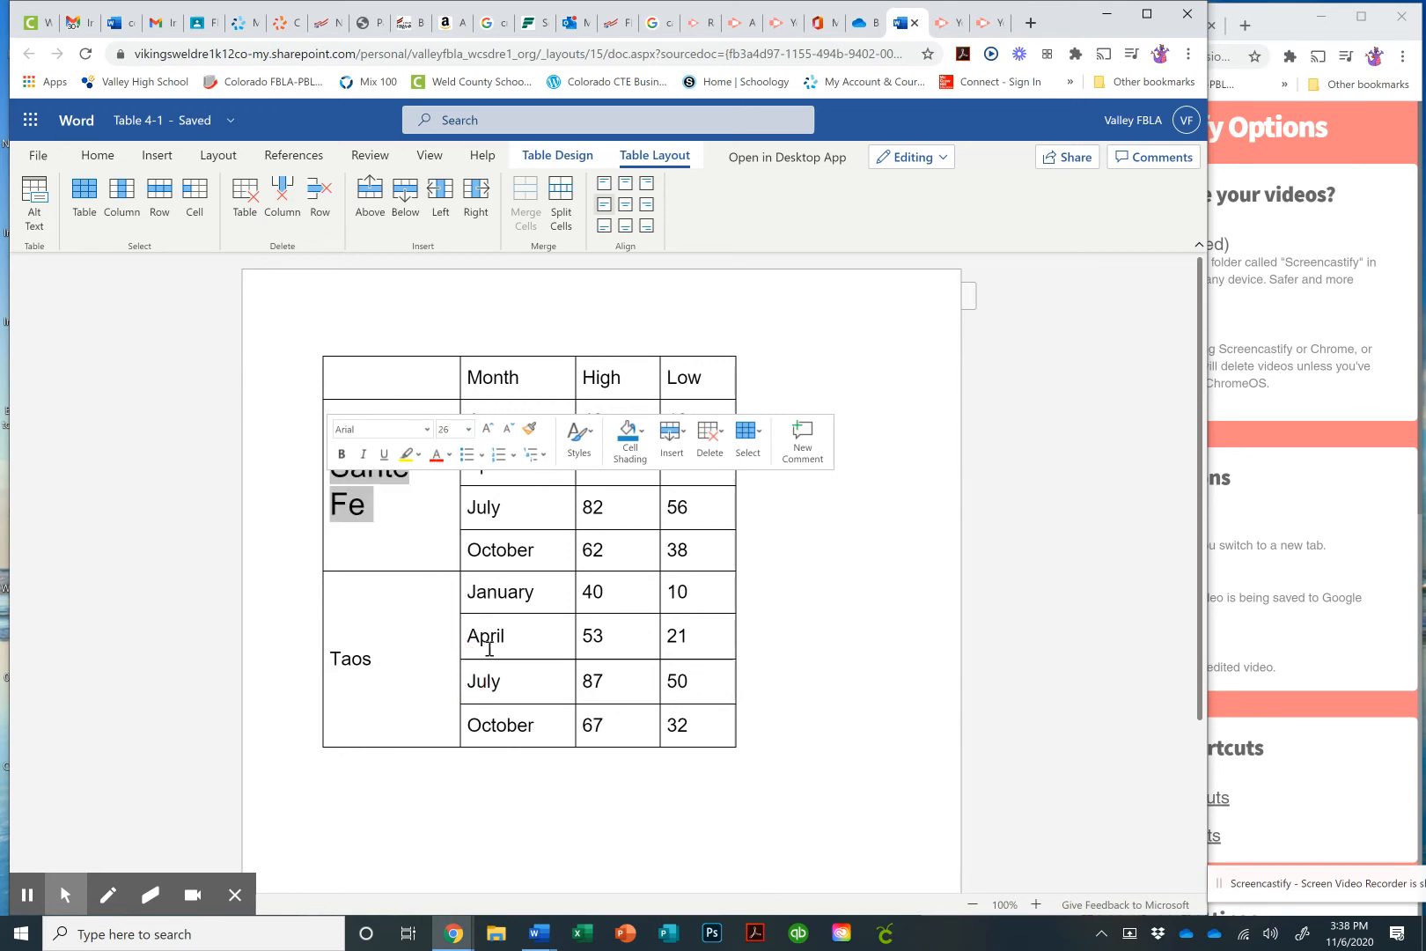
pyautogui.click(341, 453)
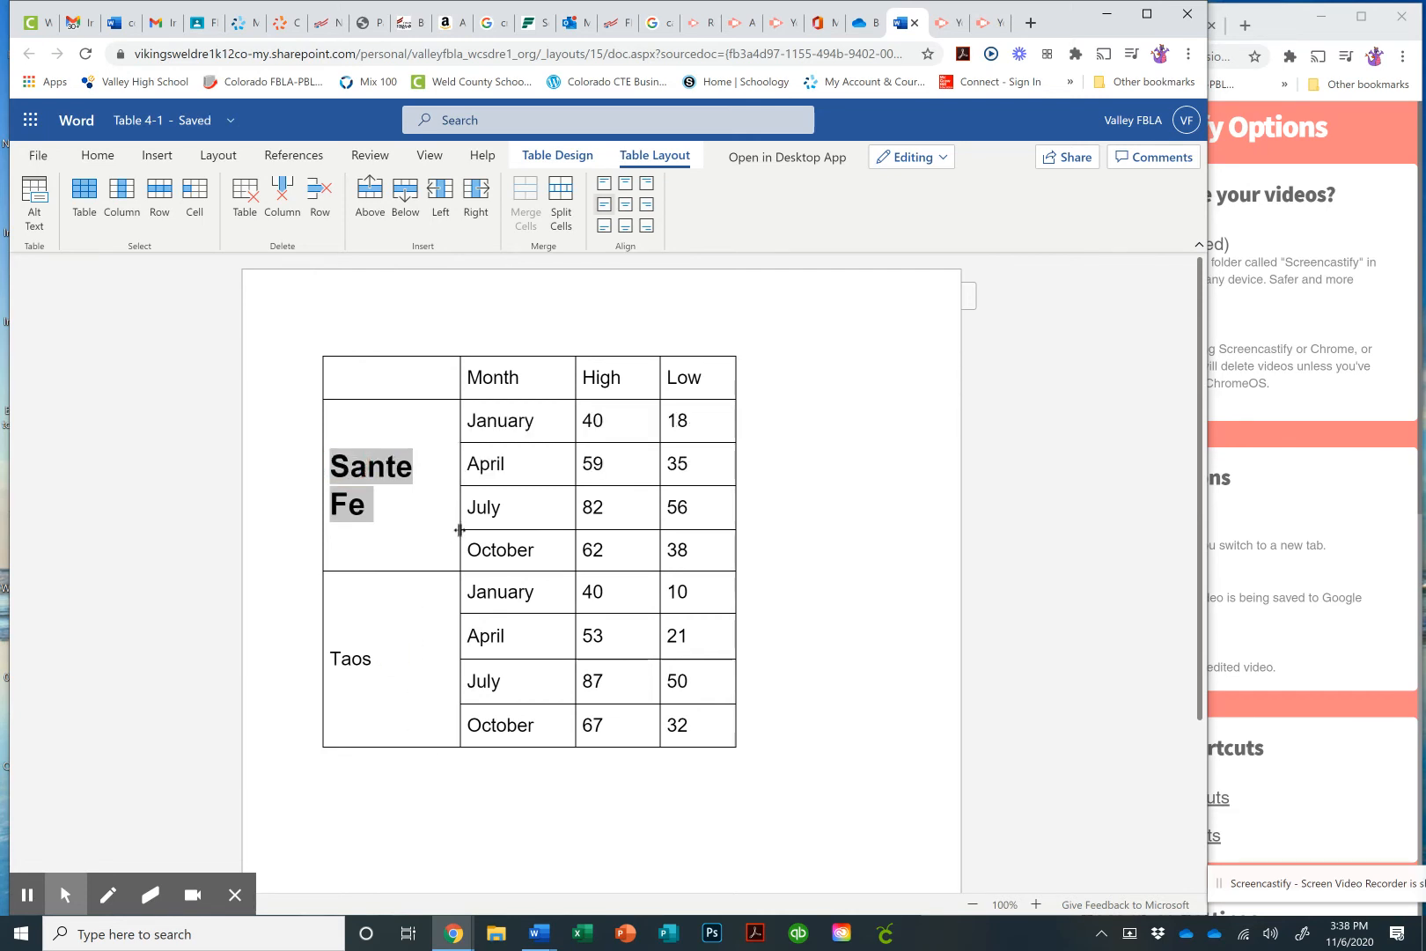
pyautogui.moveTo(461, 531); pyautogui.dragTo(460, 532)
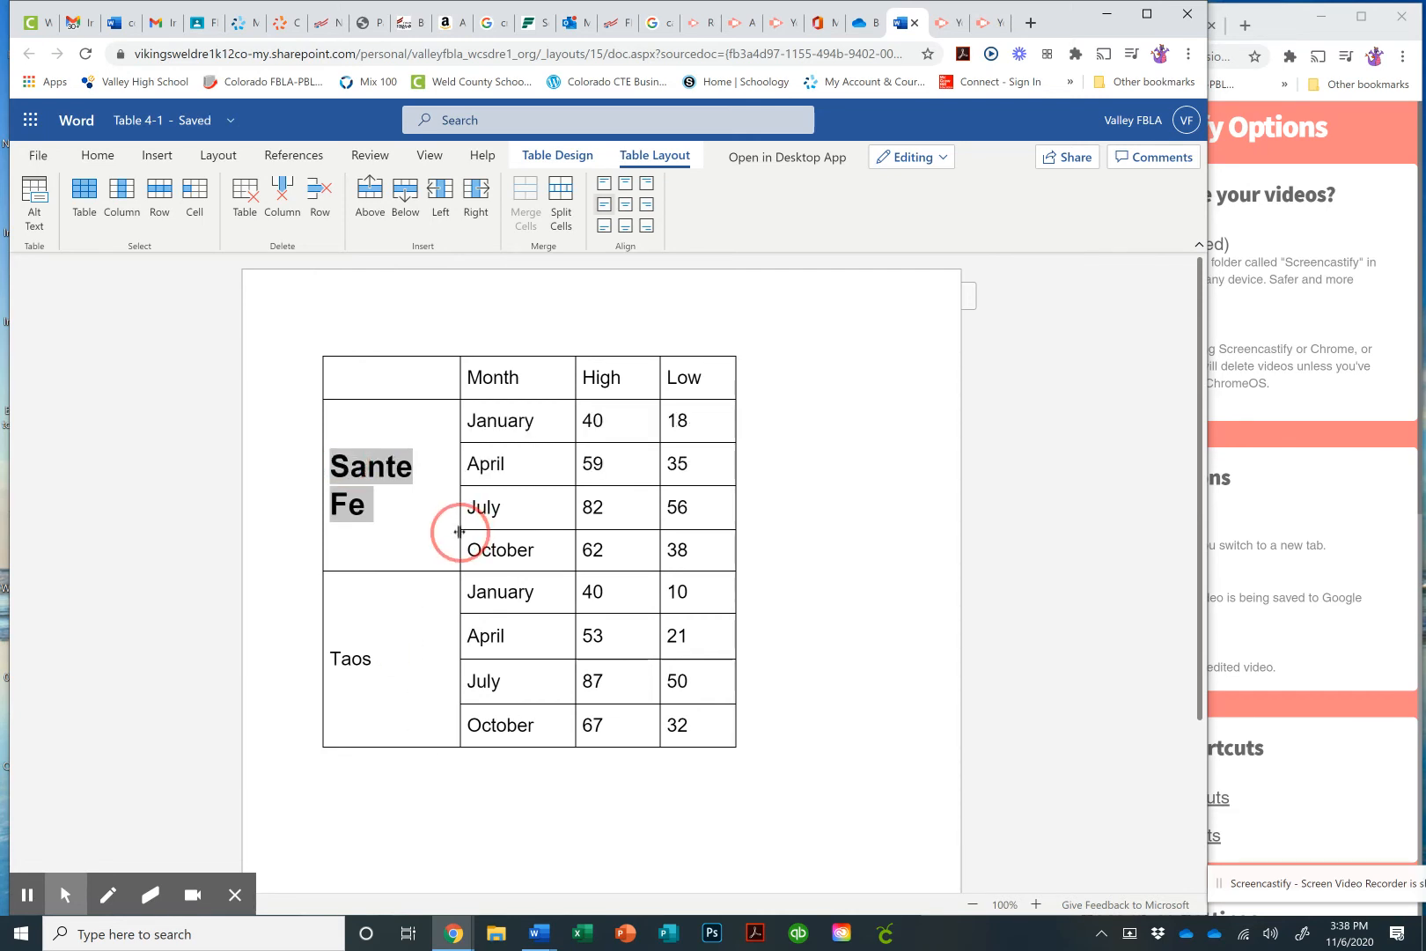
# Copy the Sante Fe text formatting onto Taos with the Format Painter
pyautogui.doubleClick(373, 662)
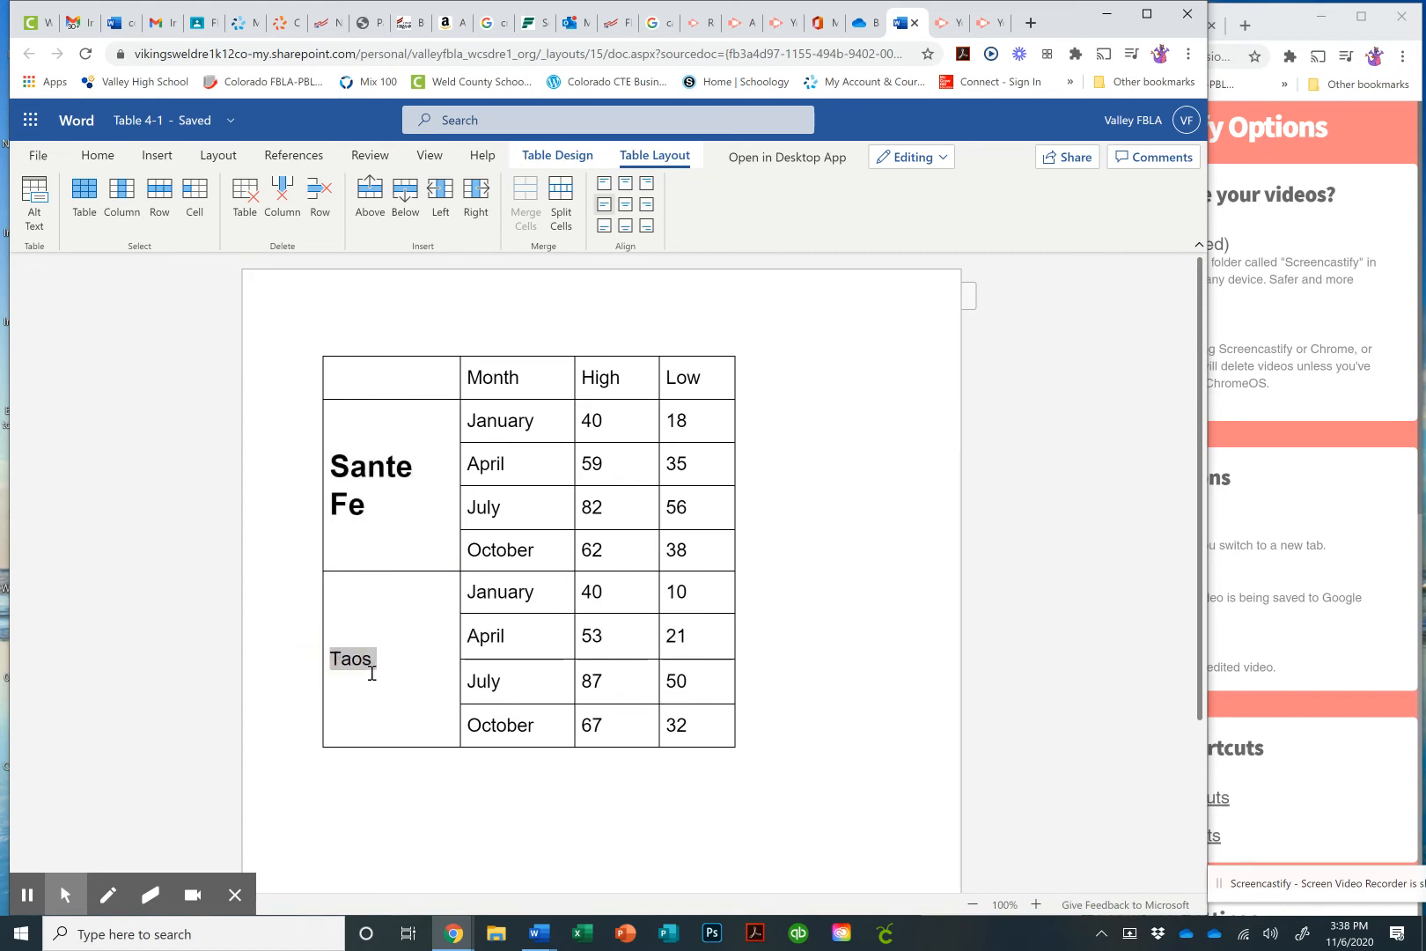
pyautogui.click(35, 155)
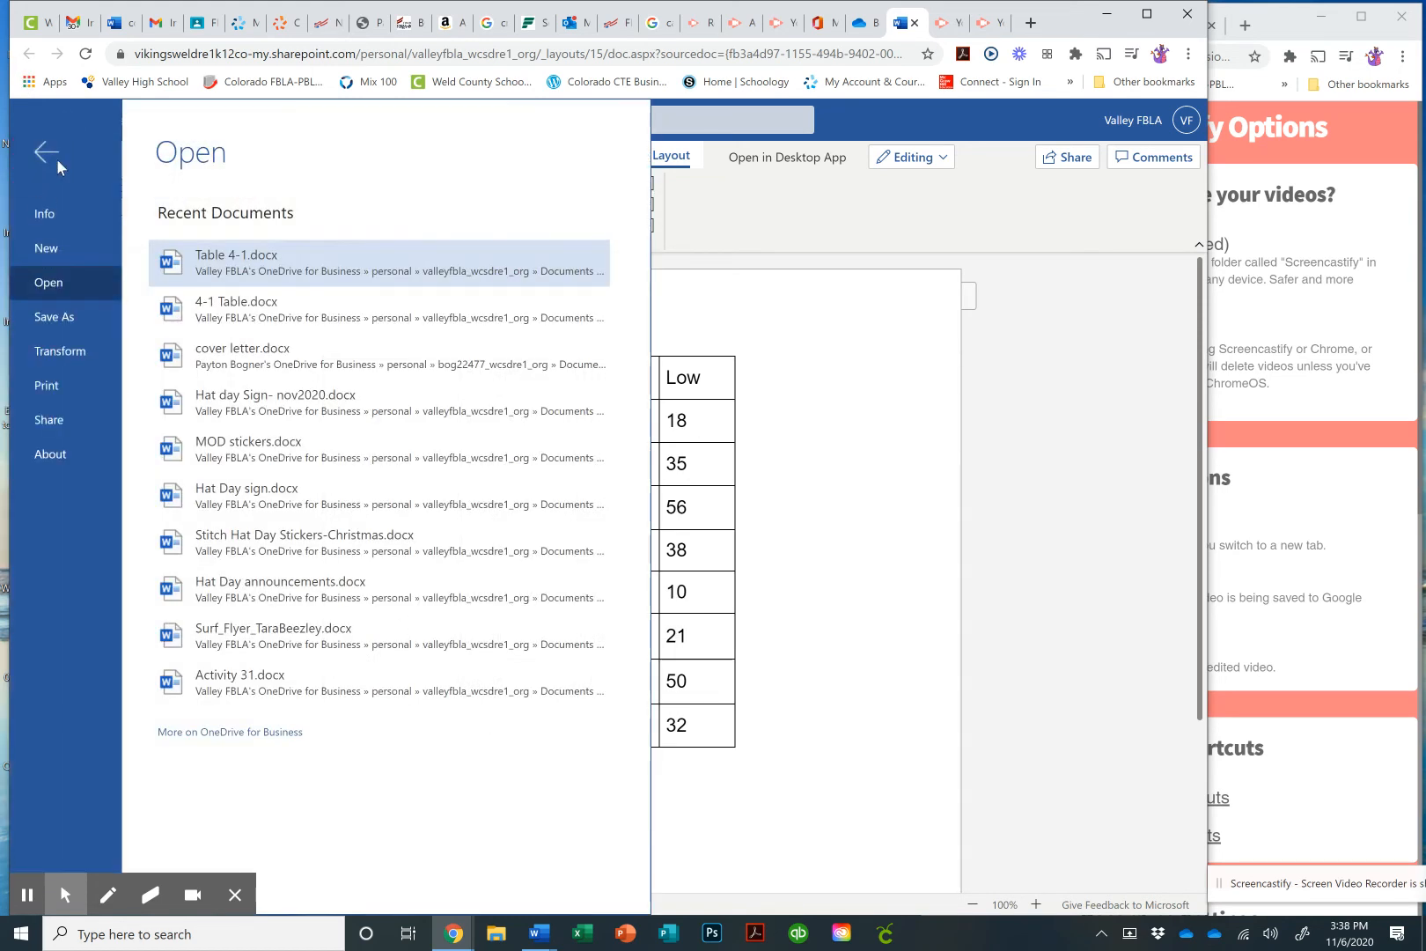
pyautogui.click(41, 152)
pyautogui.click(96, 159)
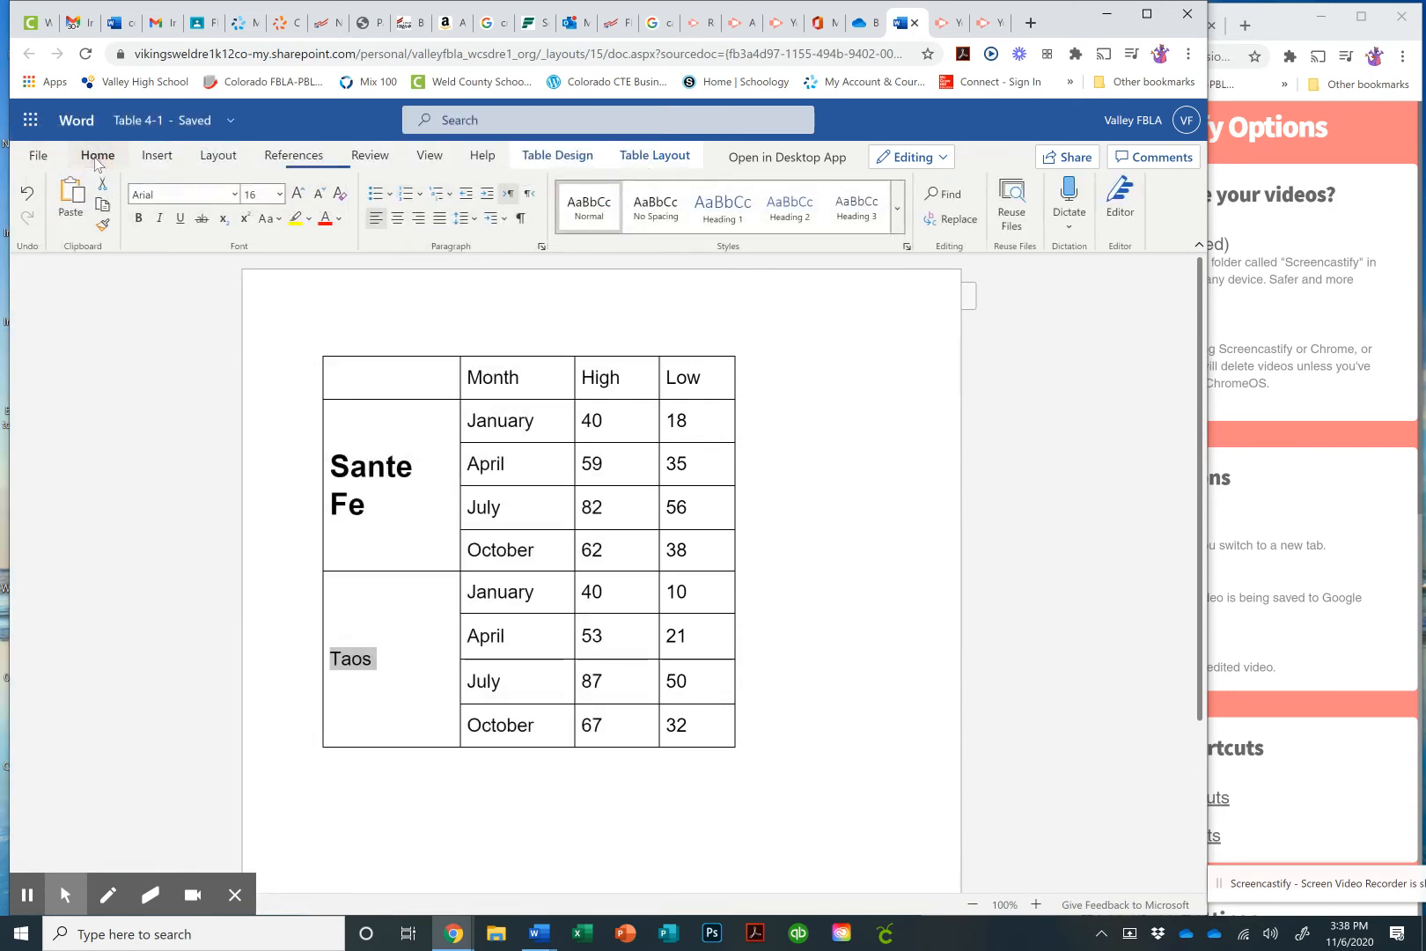
pyautogui.click(350, 466)
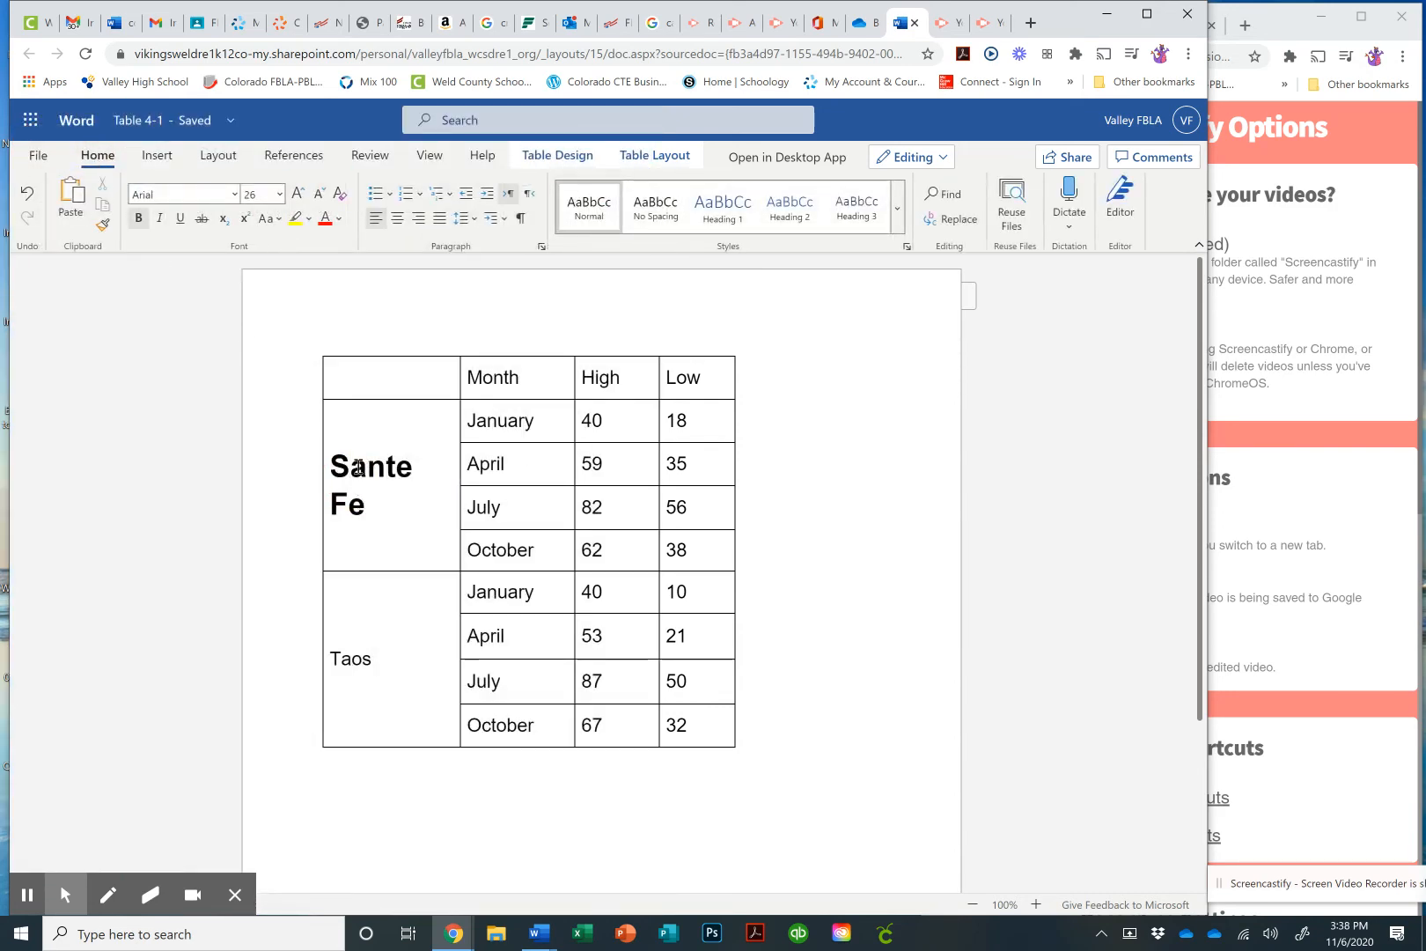
pyautogui.click(385, 468)
pyautogui.click(104, 225)
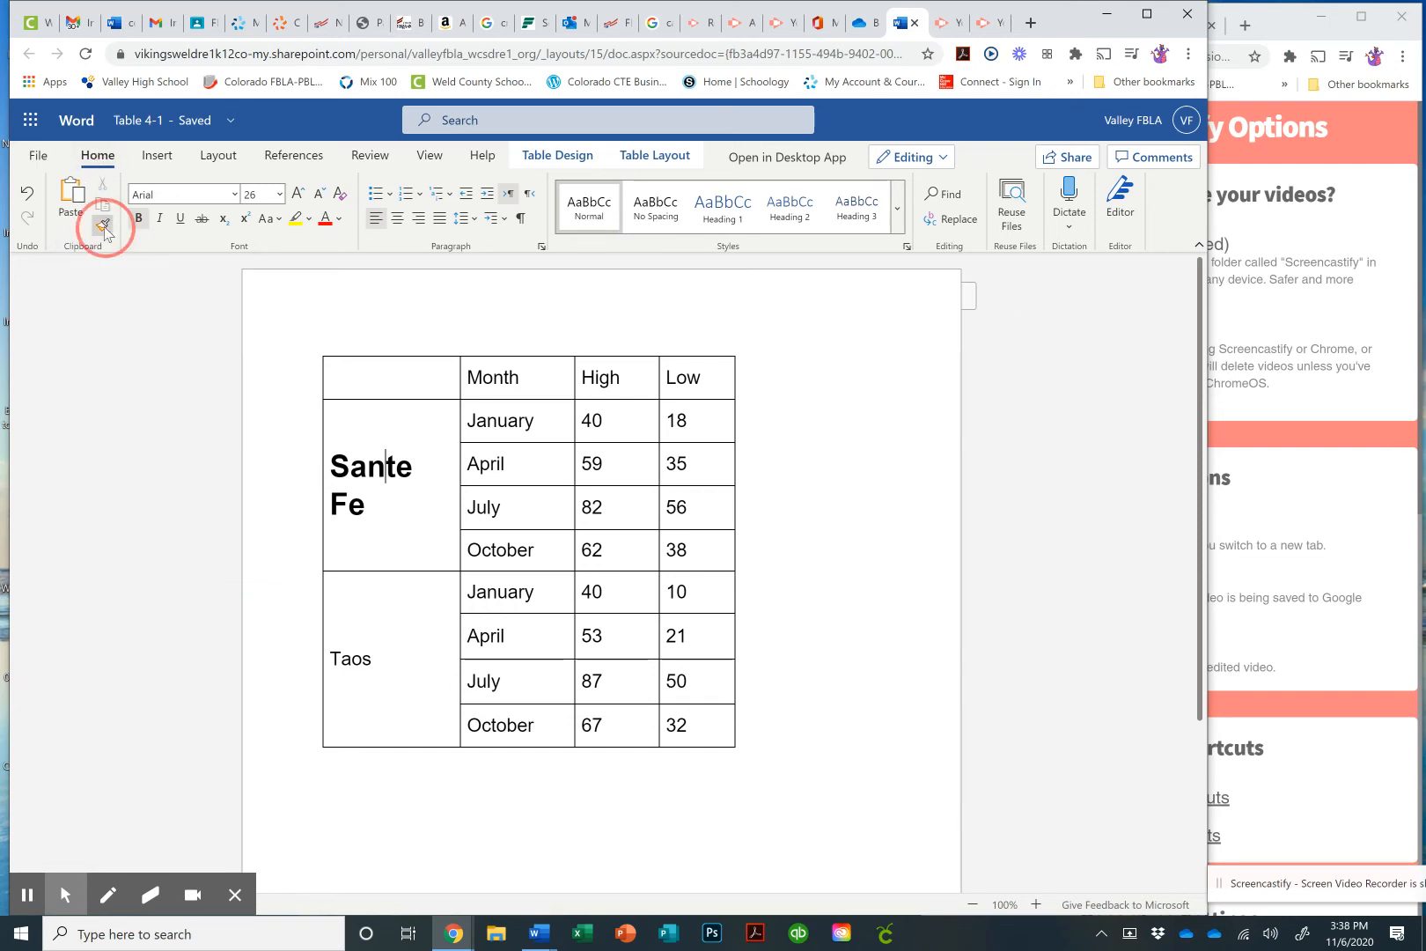
pyautogui.moveTo(372, 662); pyautogui.dragTo(321, 663)
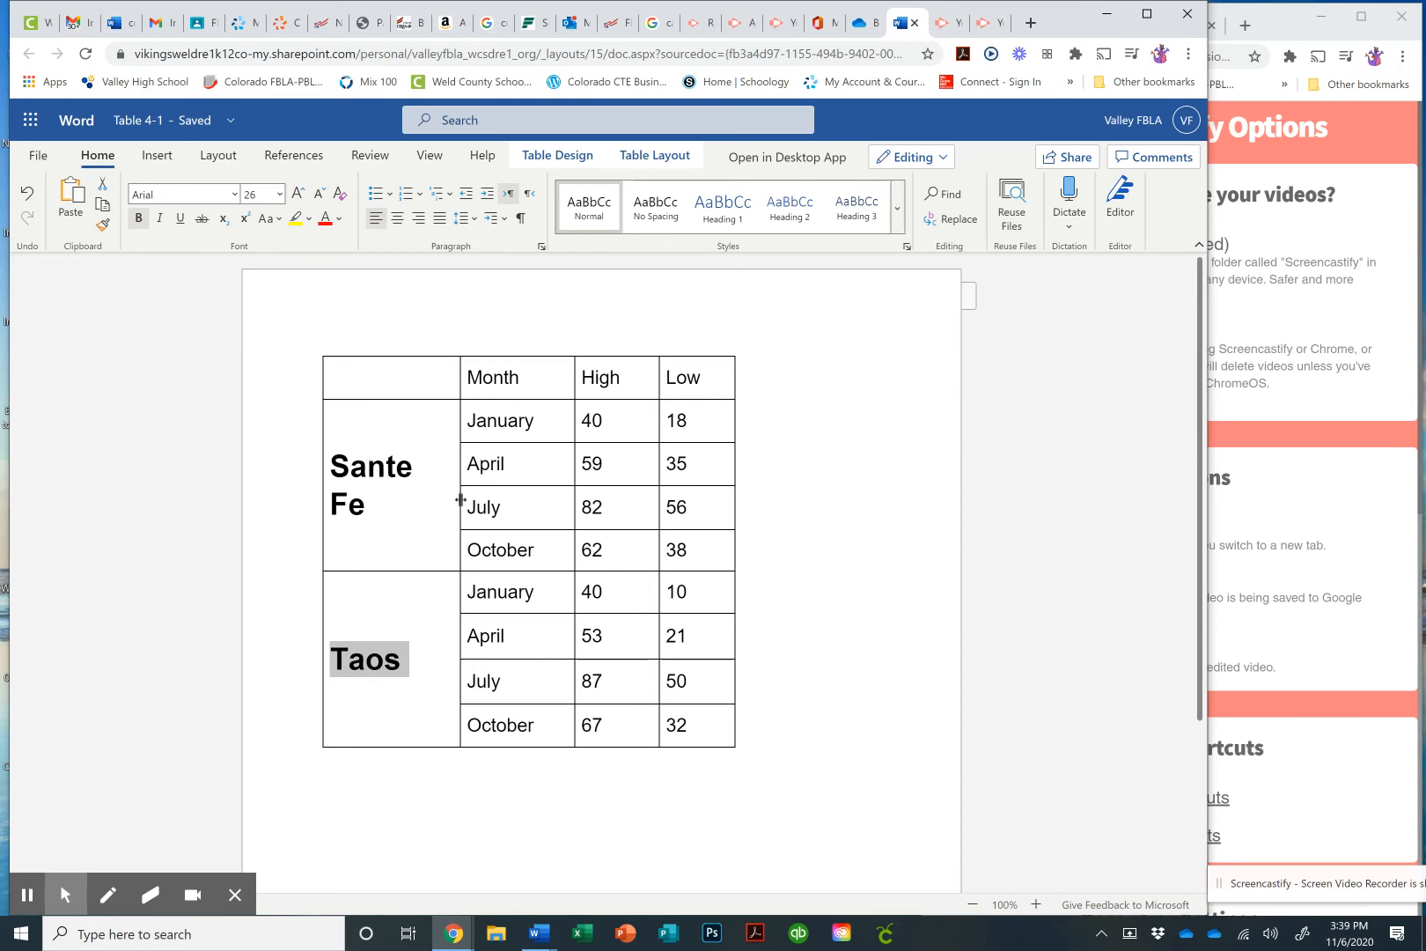
# Narrow the city column slightly and center its contents horizontally and vertically
pyautogui.click(324, 544)
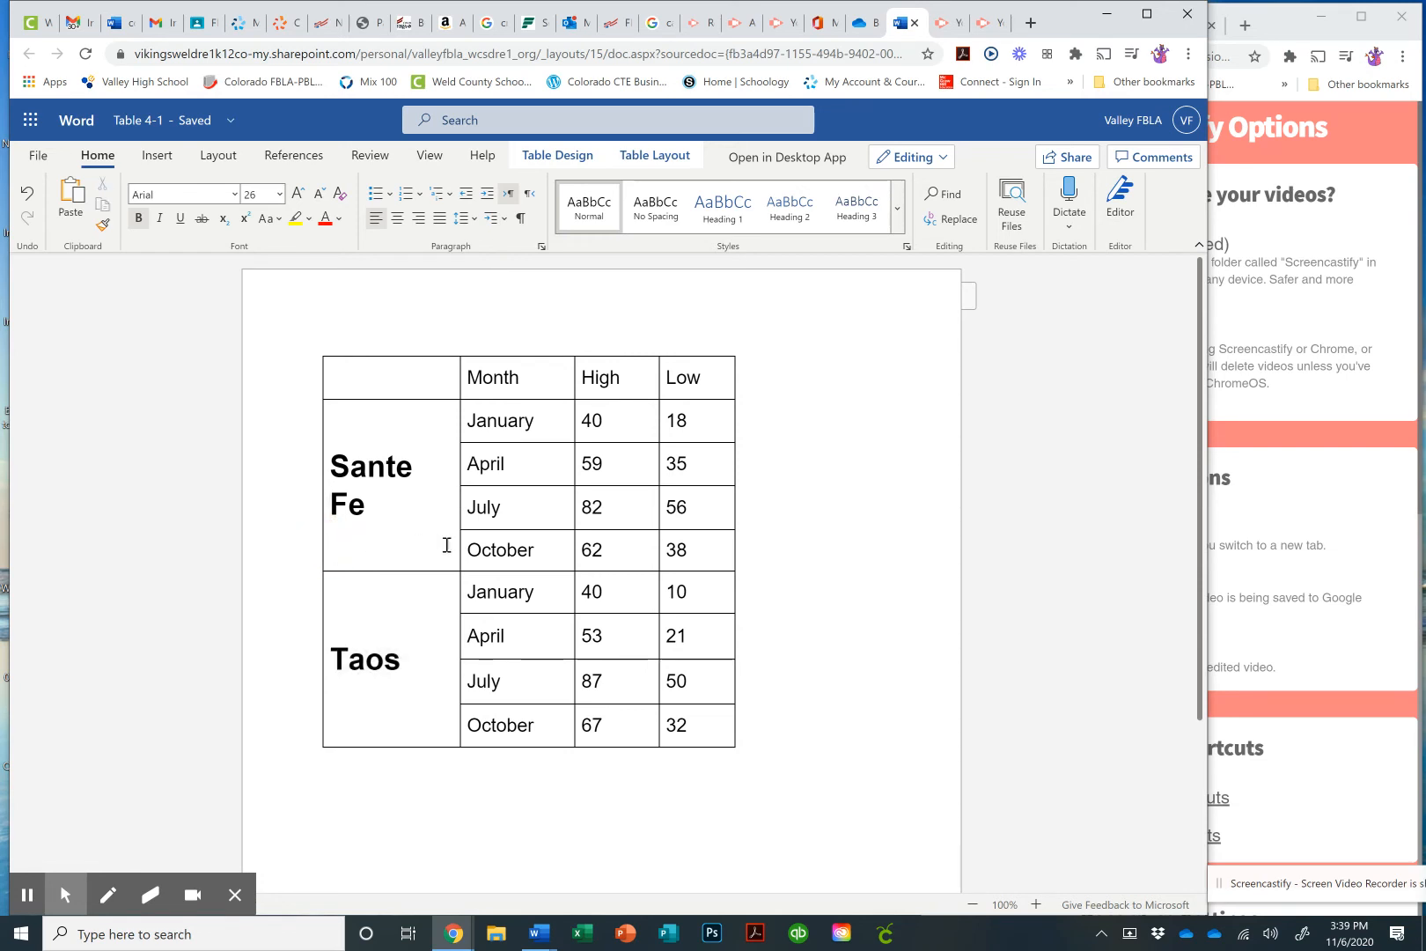
pyautogui.moveTo(456, 540)
pyautogui.mouseDown()
pyautogui.moveTo(423, 540)
pyautogui.moveTo(466, 548)
pyautogui.moveTo(454, 552)
pyautogui.mouseUp()
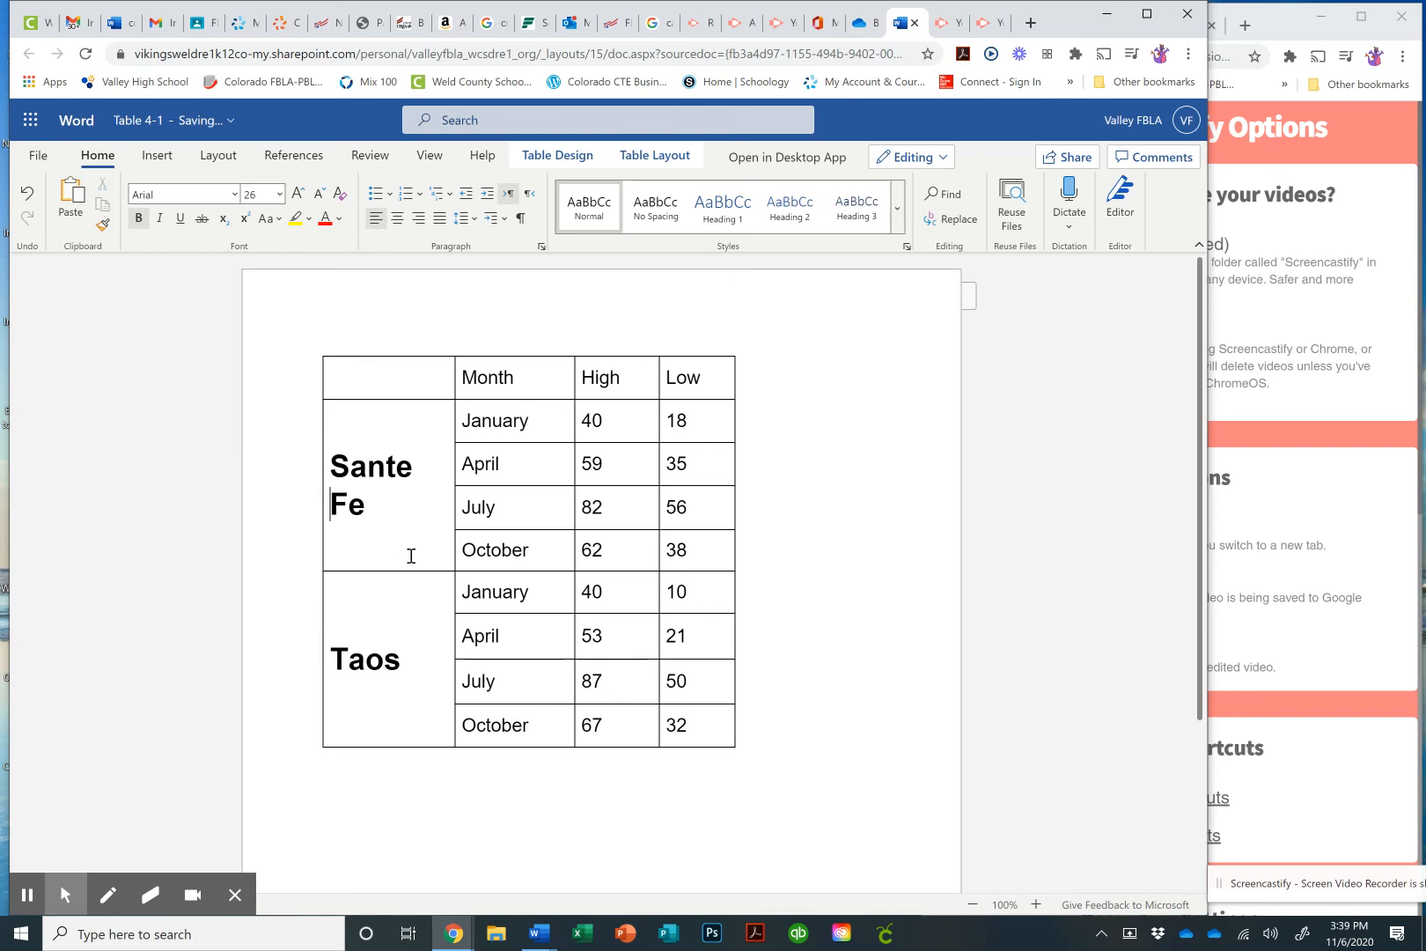
pyautogui.click(386, 352)
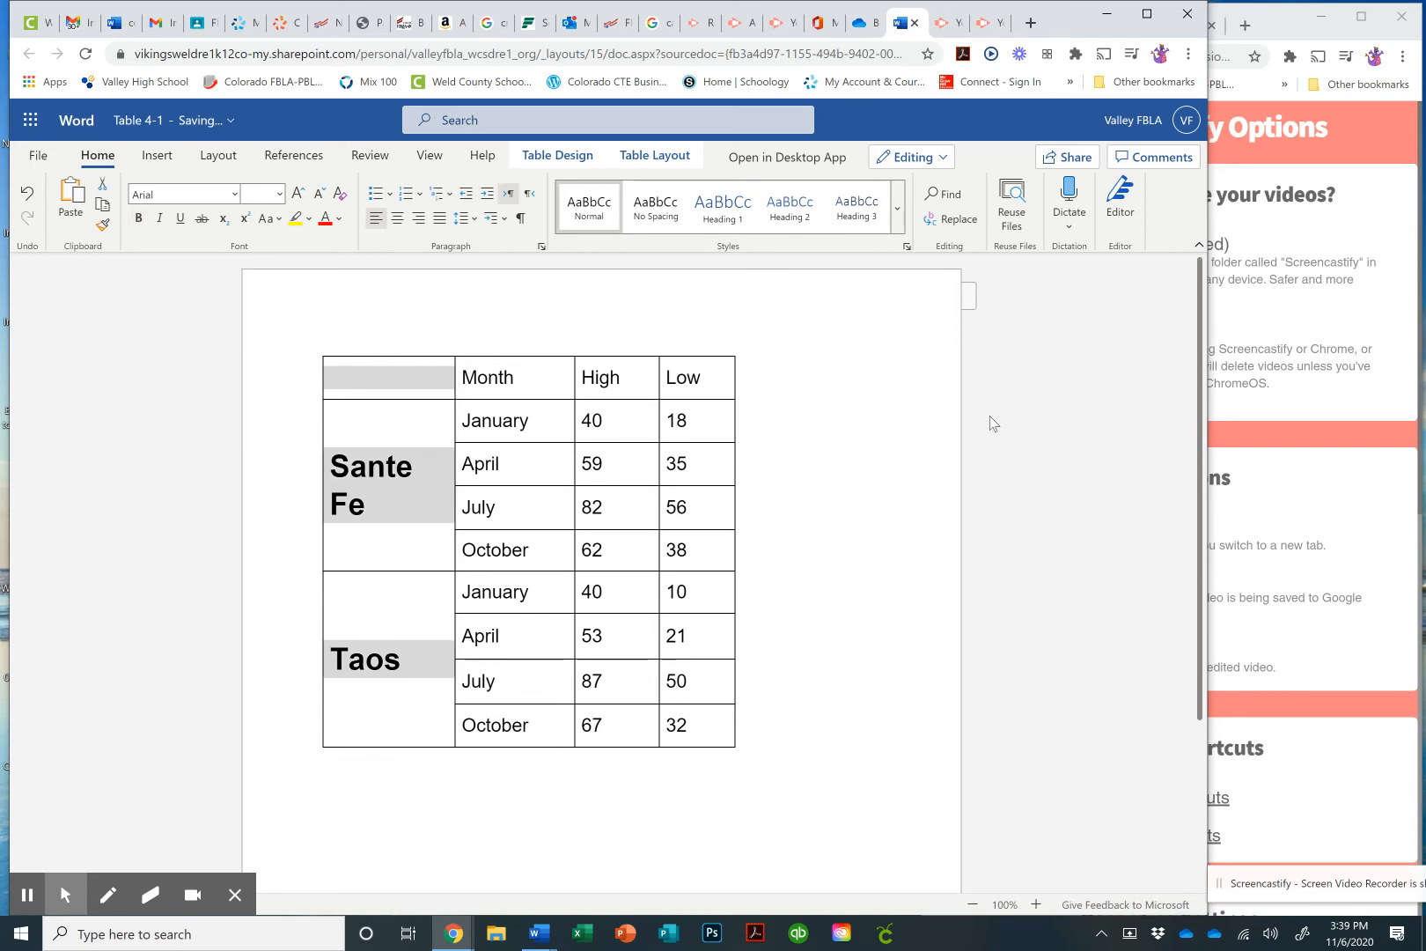
pyautogui.click(613, 350)
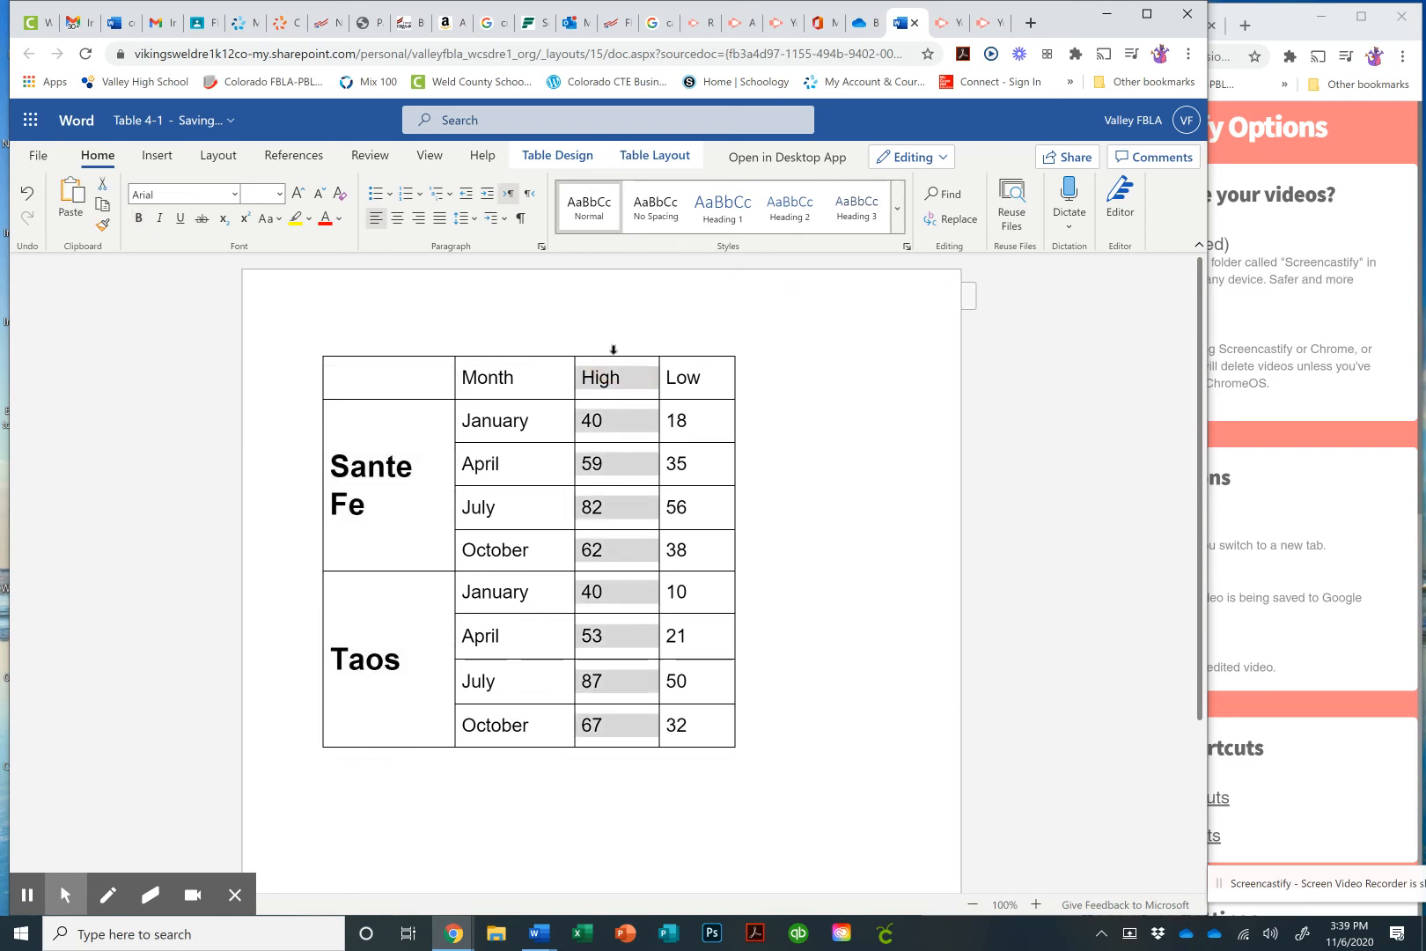
pyautogui.click(384, 352)
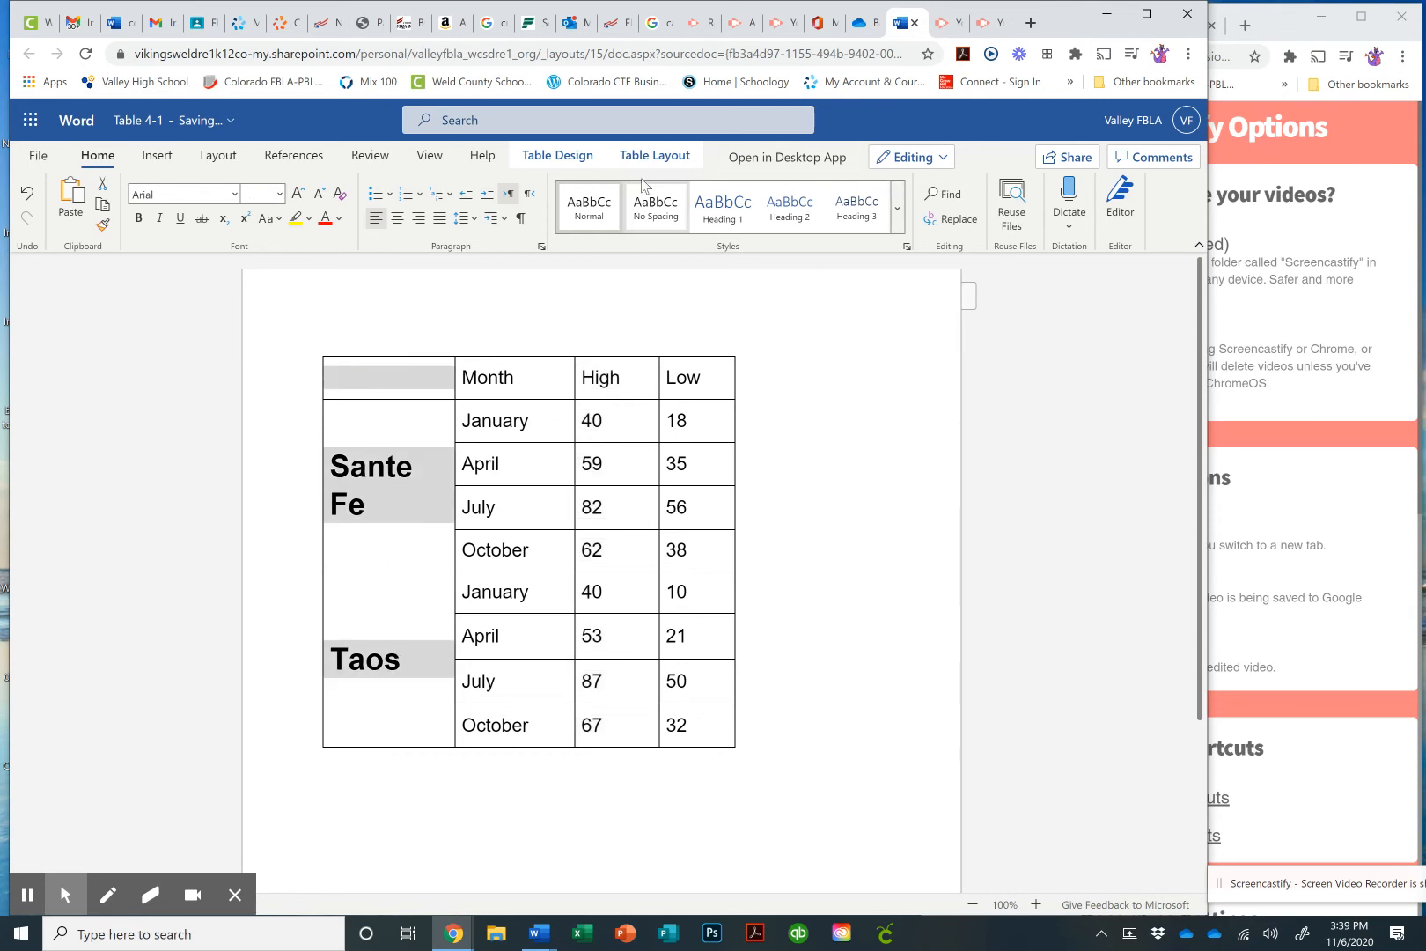
pyautogui.click(651, 154)
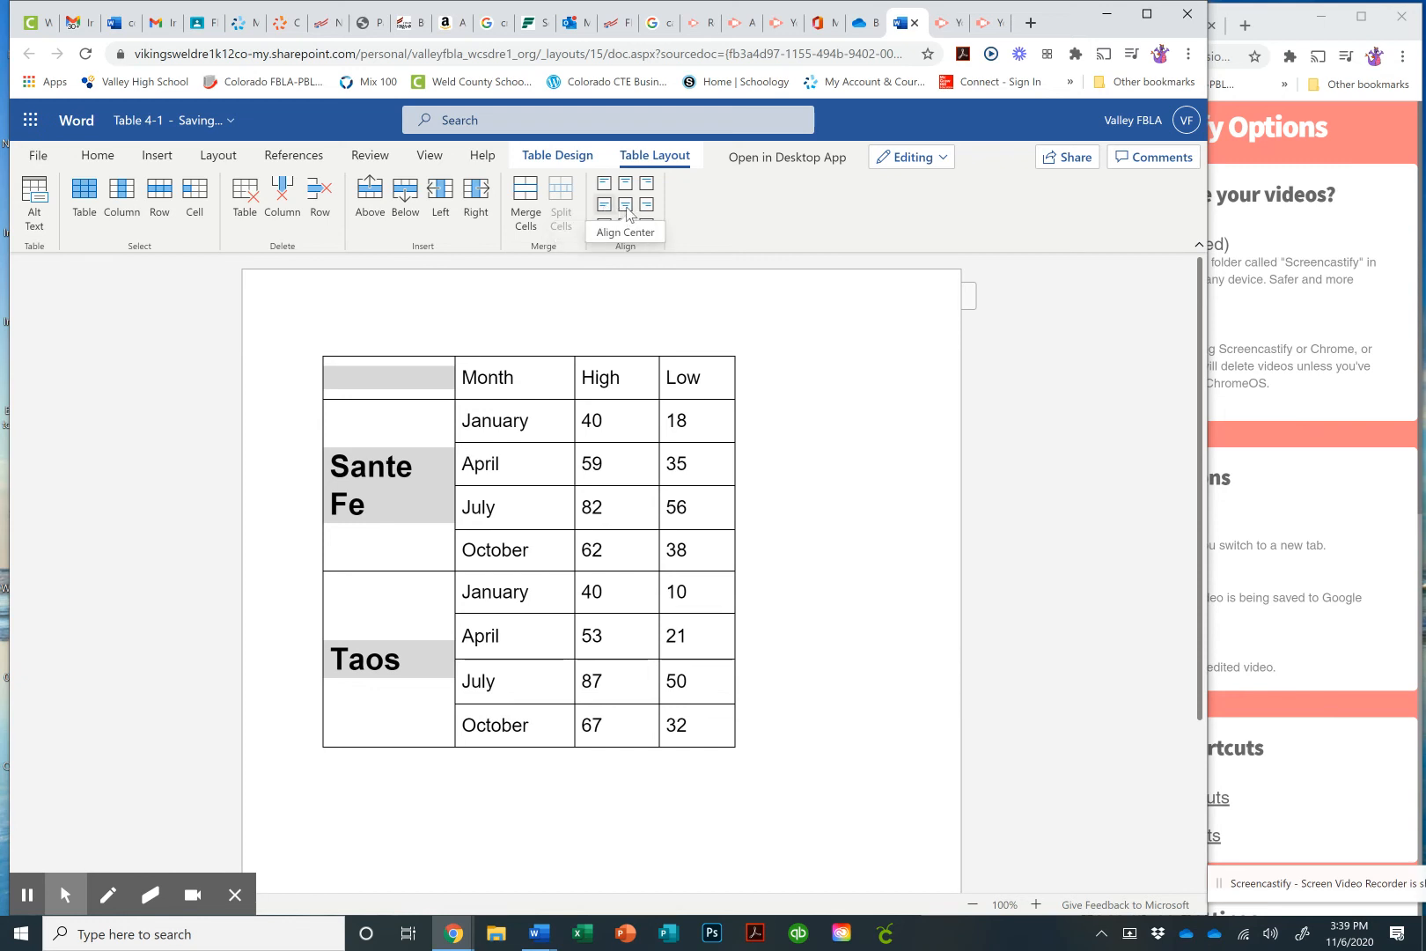
pyautogui.click(626, 206)
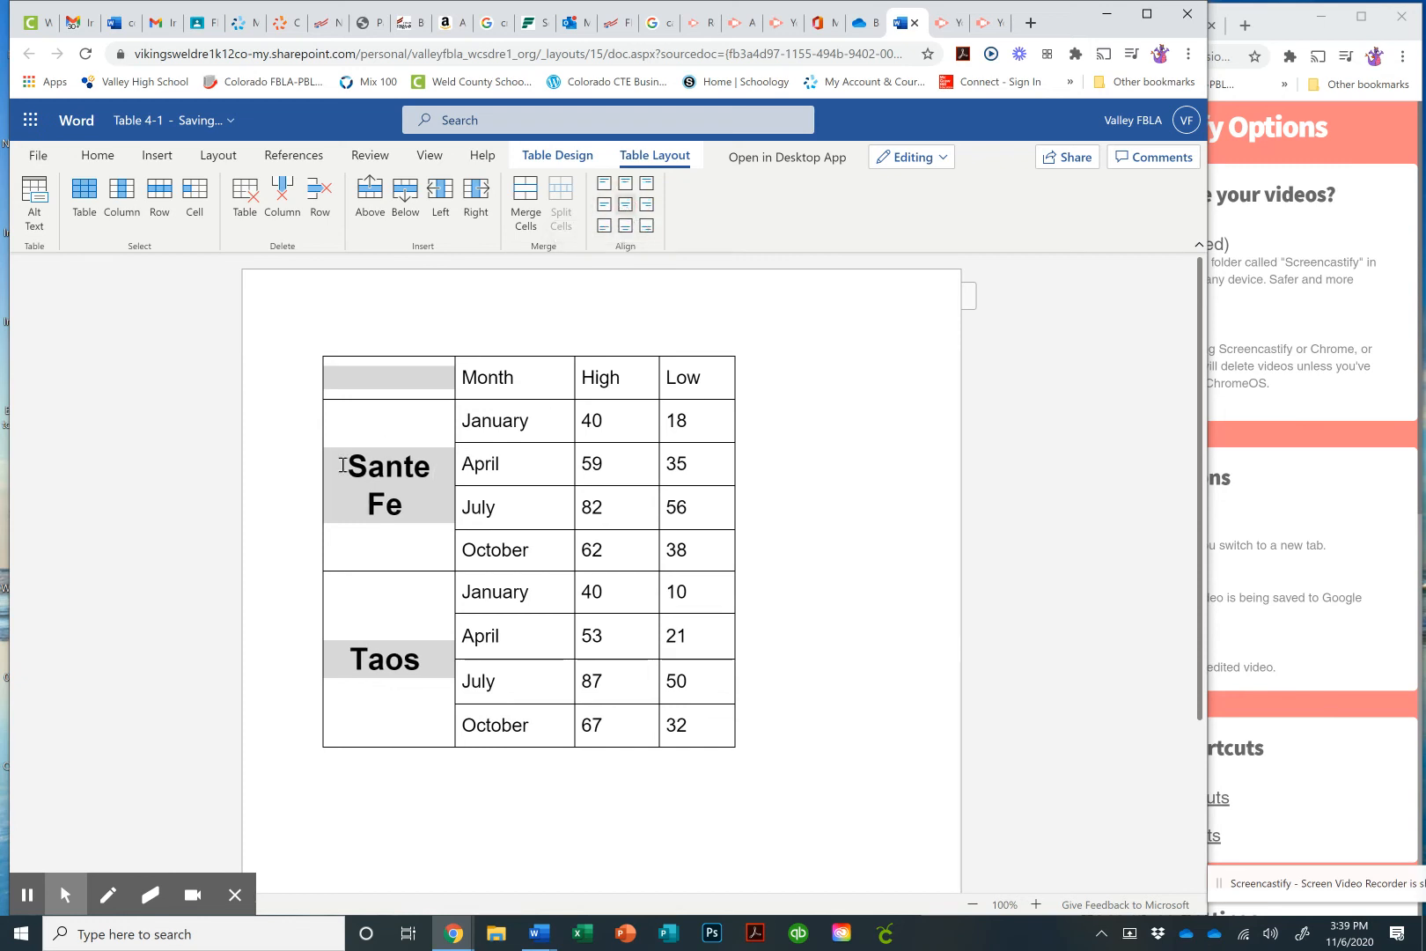
# Center the High column's contents horizontally and vertically
pyautogui.click(634, 351)
pyautogui.click(626, 205)
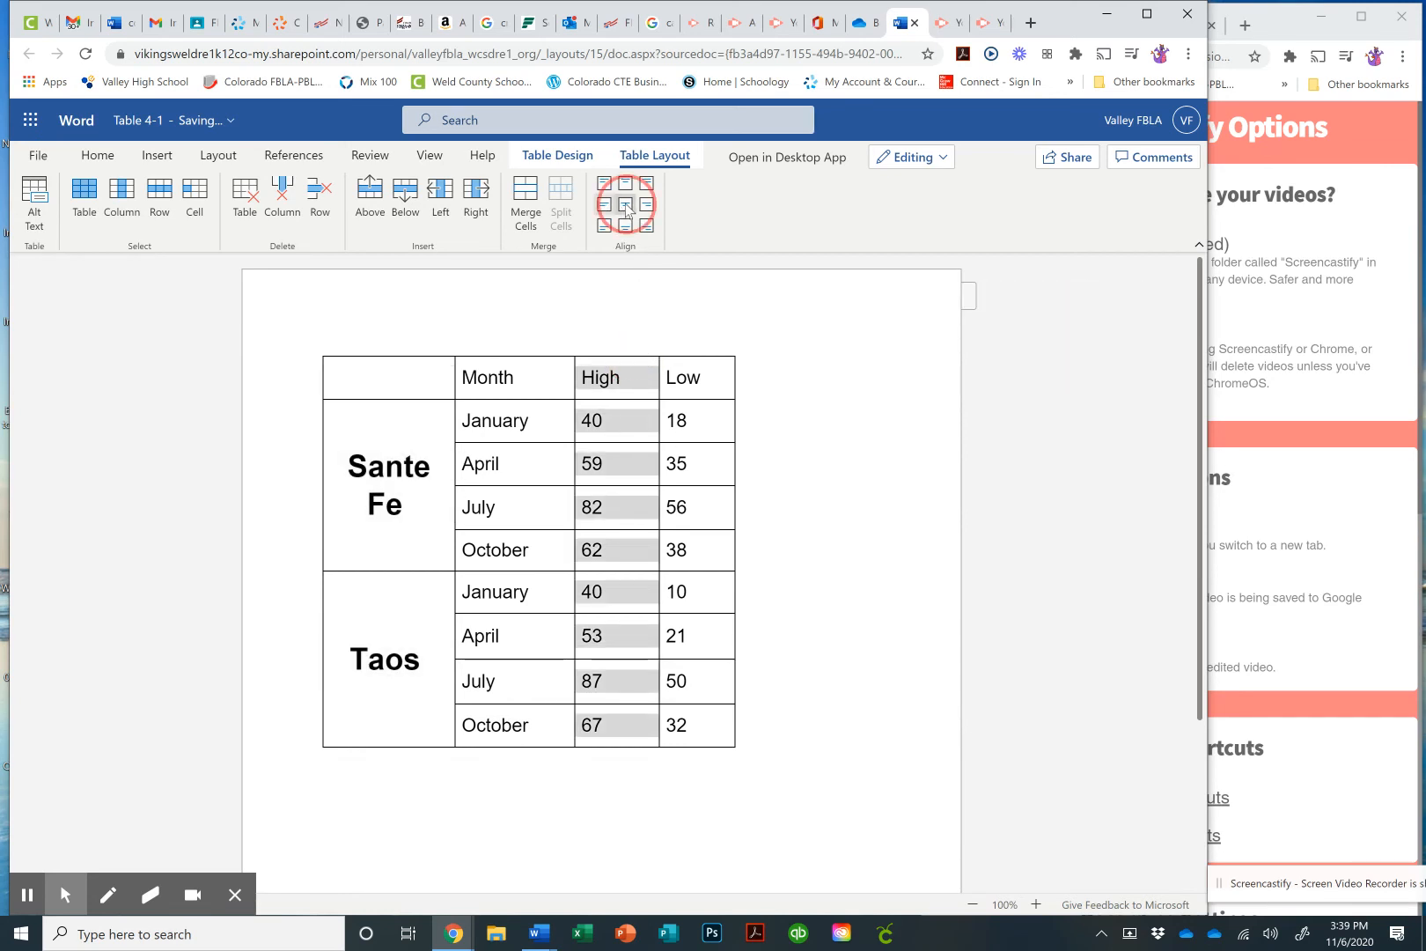
# Center the Low column's contents horizontally and vertically
pyautogui.click(679, 352)
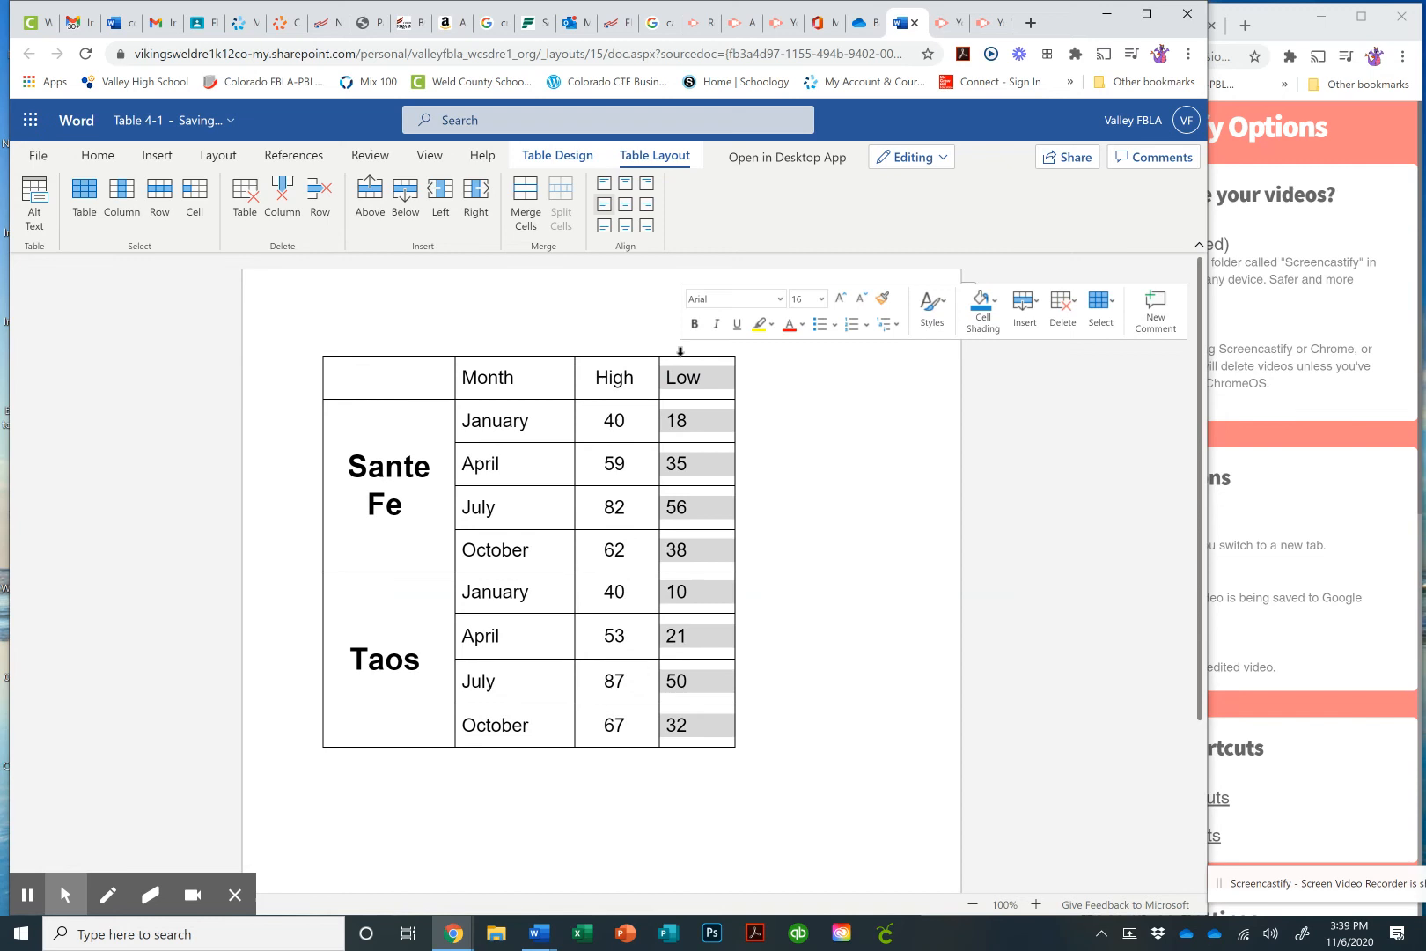
pyautogui.click(626, 206)
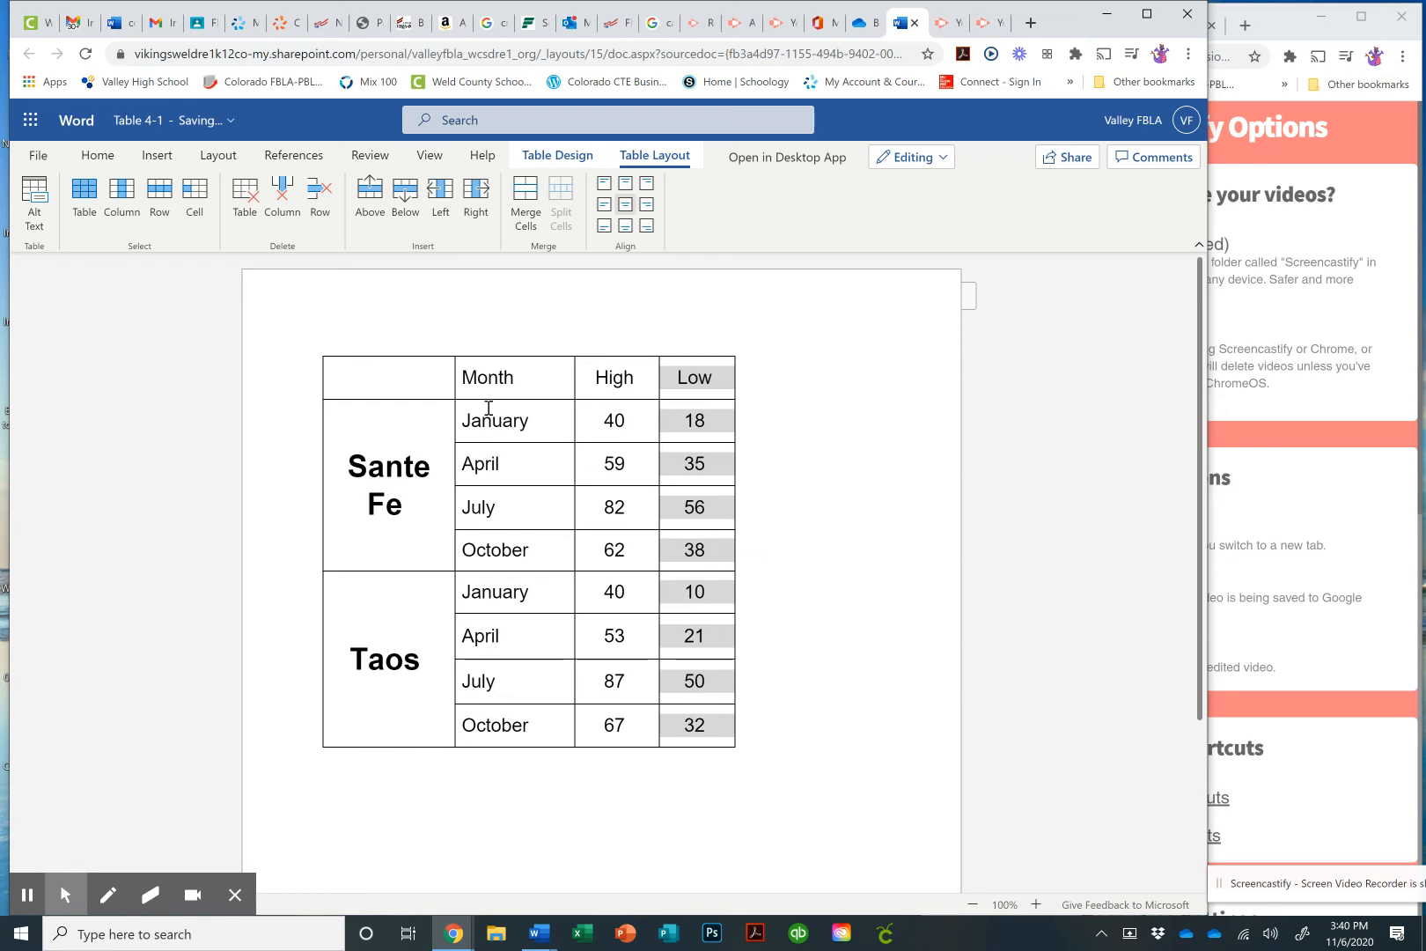
# Insert a row above the table's header row and merge its four cells into one
pyautogui.click(349, 372)
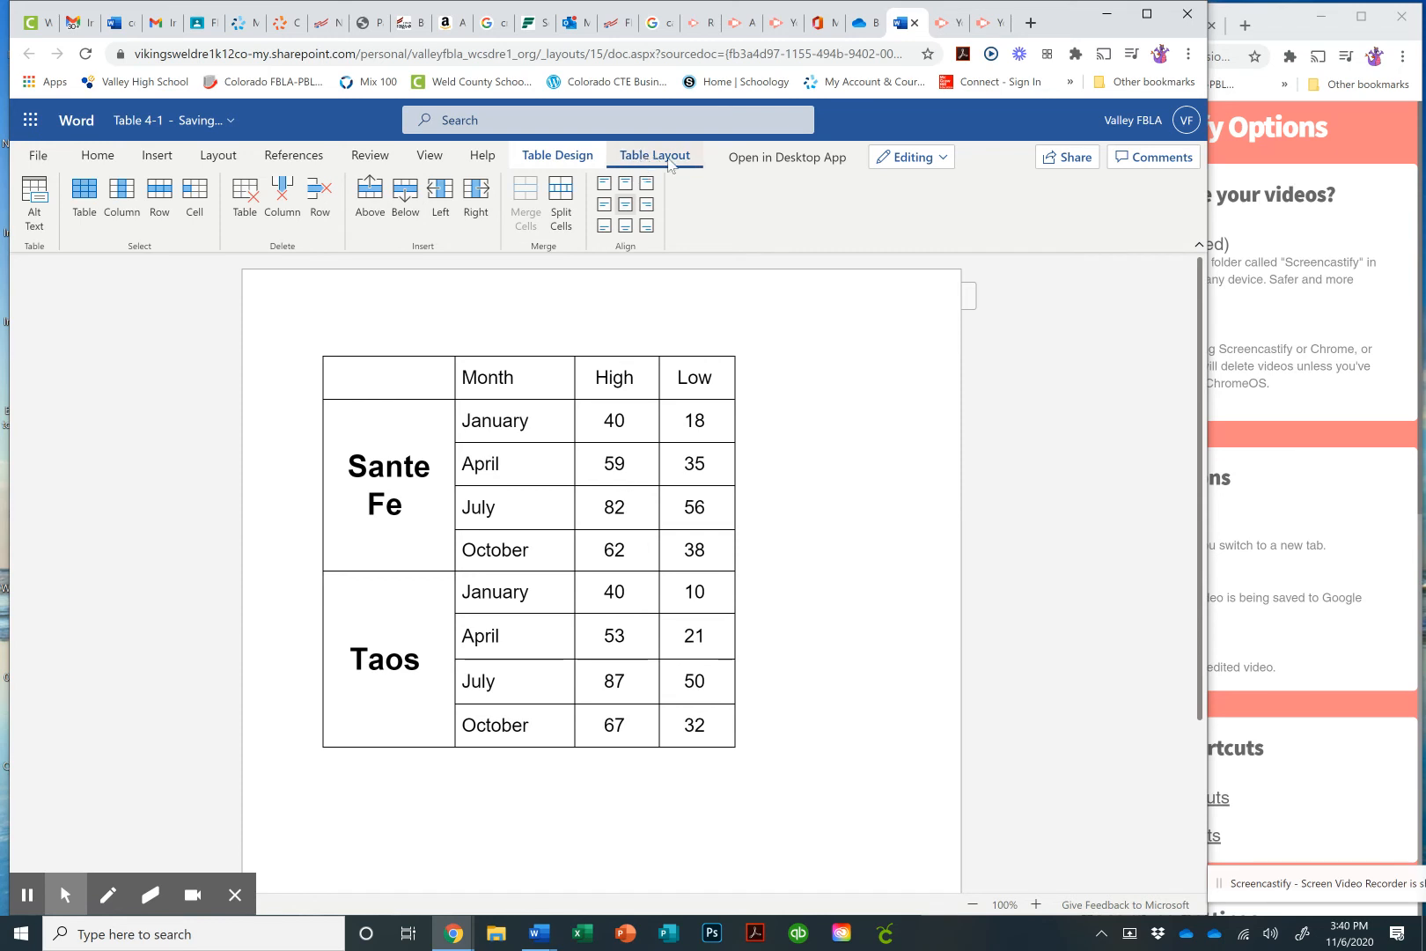
pyautogui.click(373, 204)
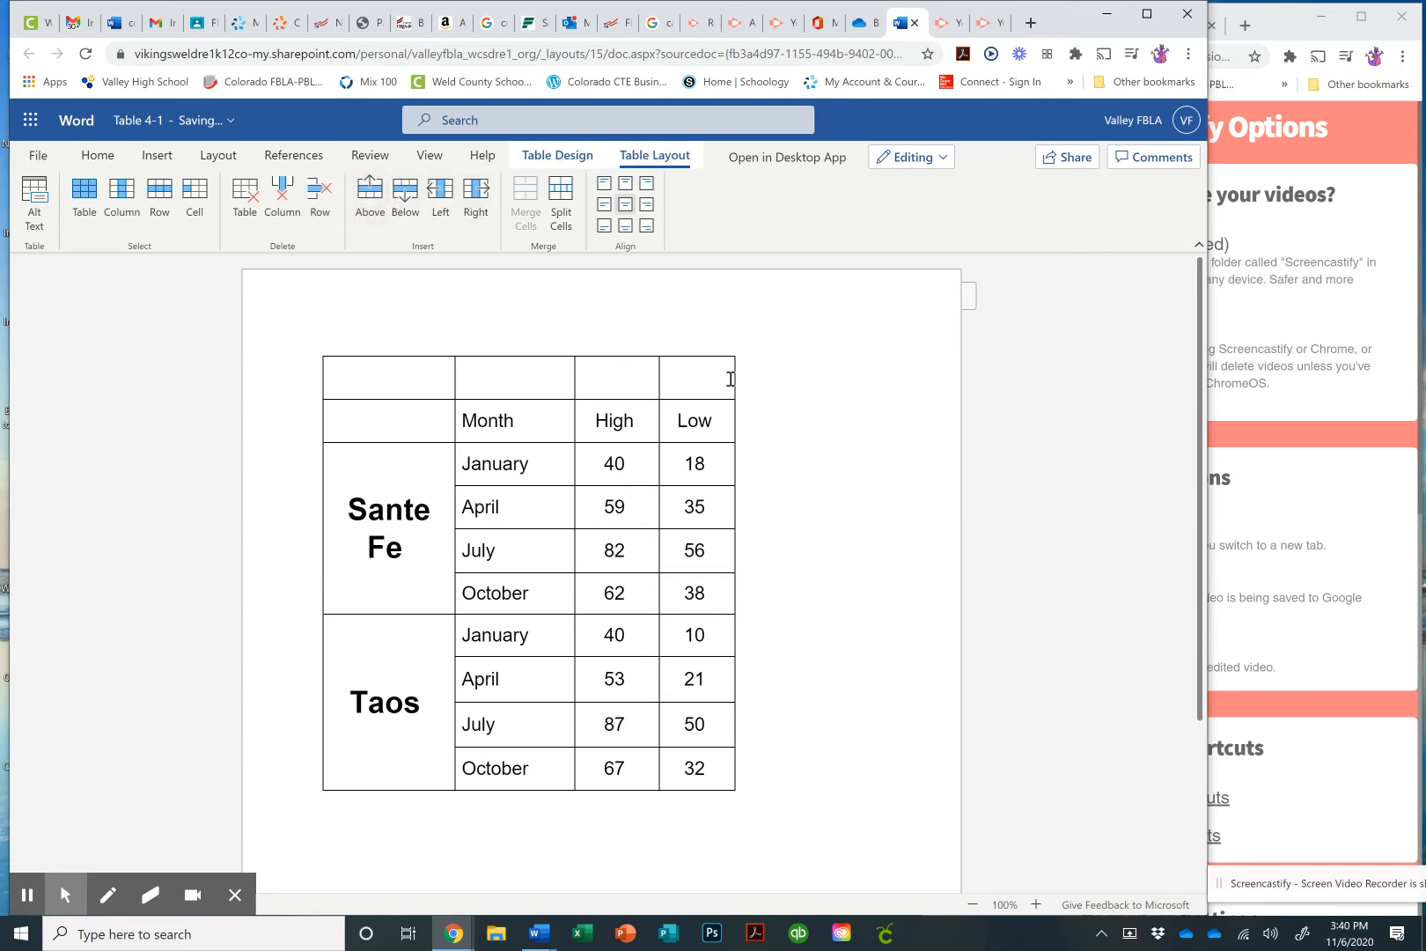
pyautogui.moveTo(729, 379); pyautogui.dragTo(394, 376)
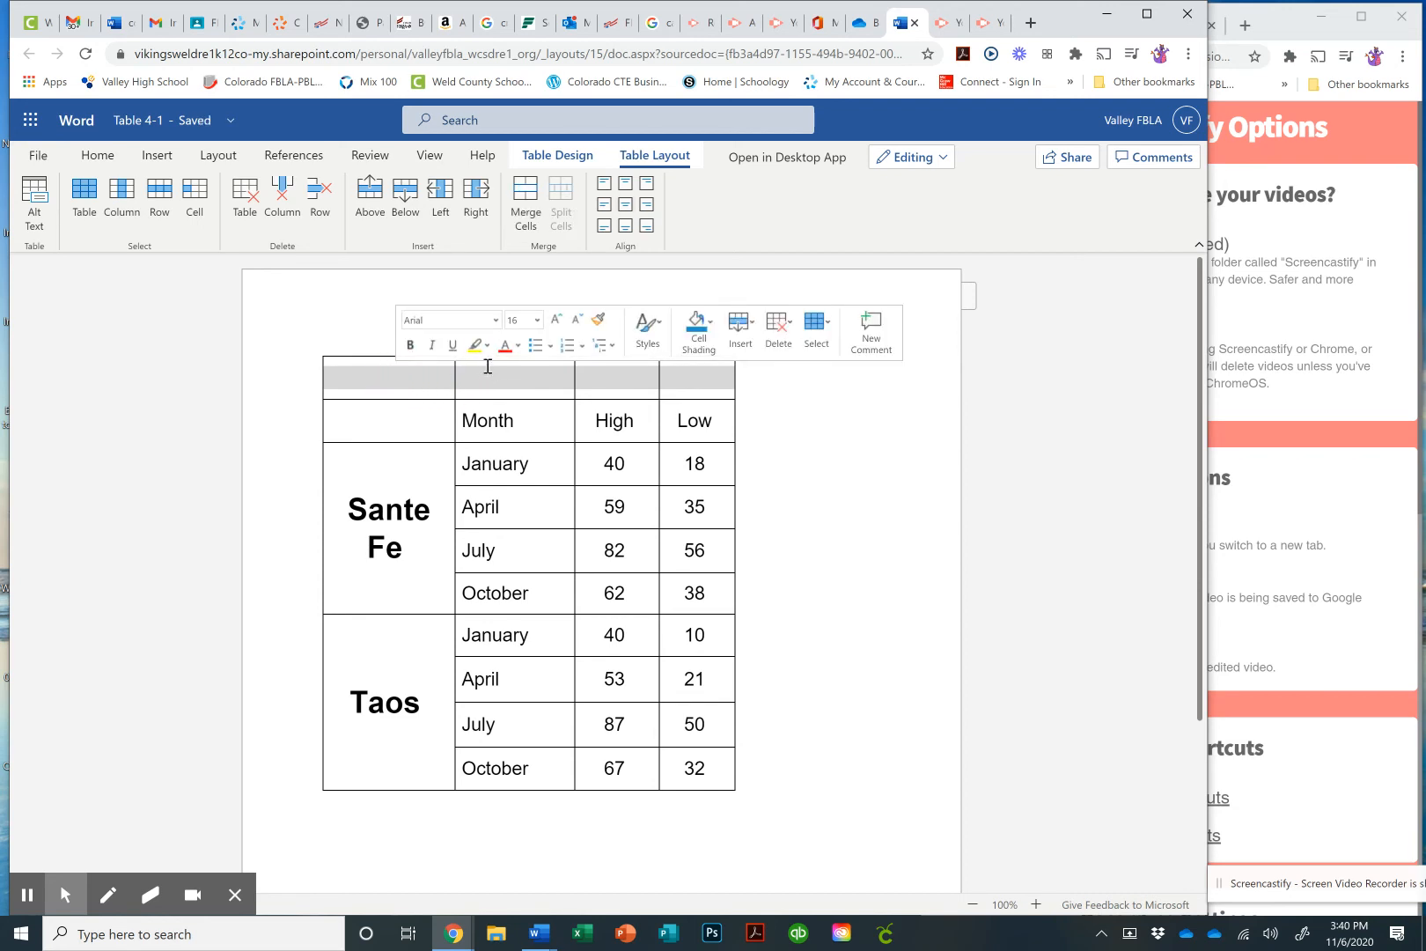
pyautogui.click(524, 195)
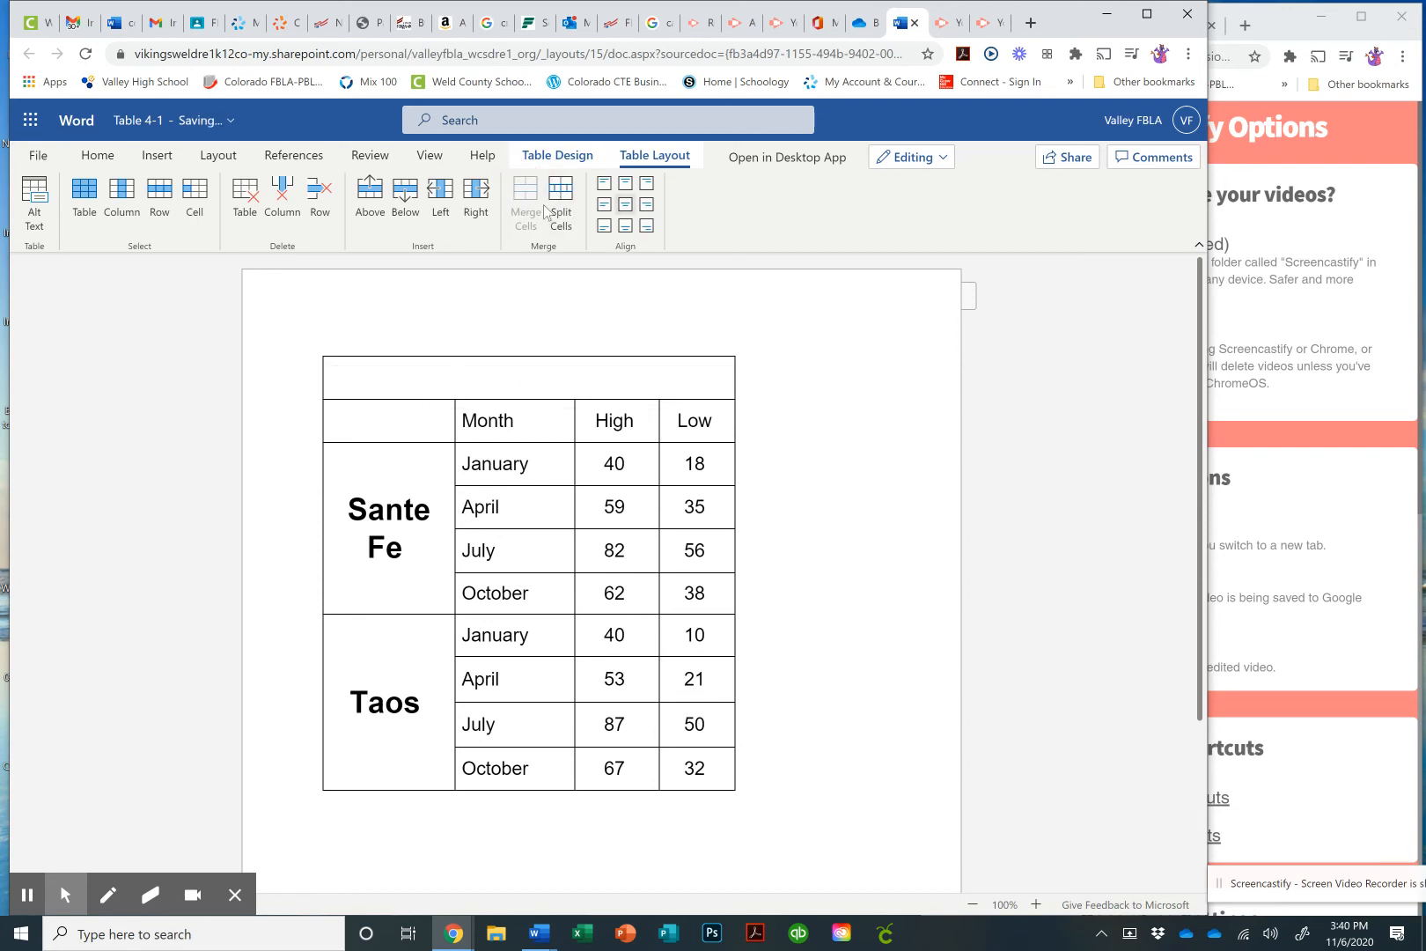
# Enter the title Average Temperatures in the merged first row of the table
pyautogui.click(447, 380)
pyautogui.write('Average Teme')
pyautogui.press('BackSpace')
pyautogui.write('p')
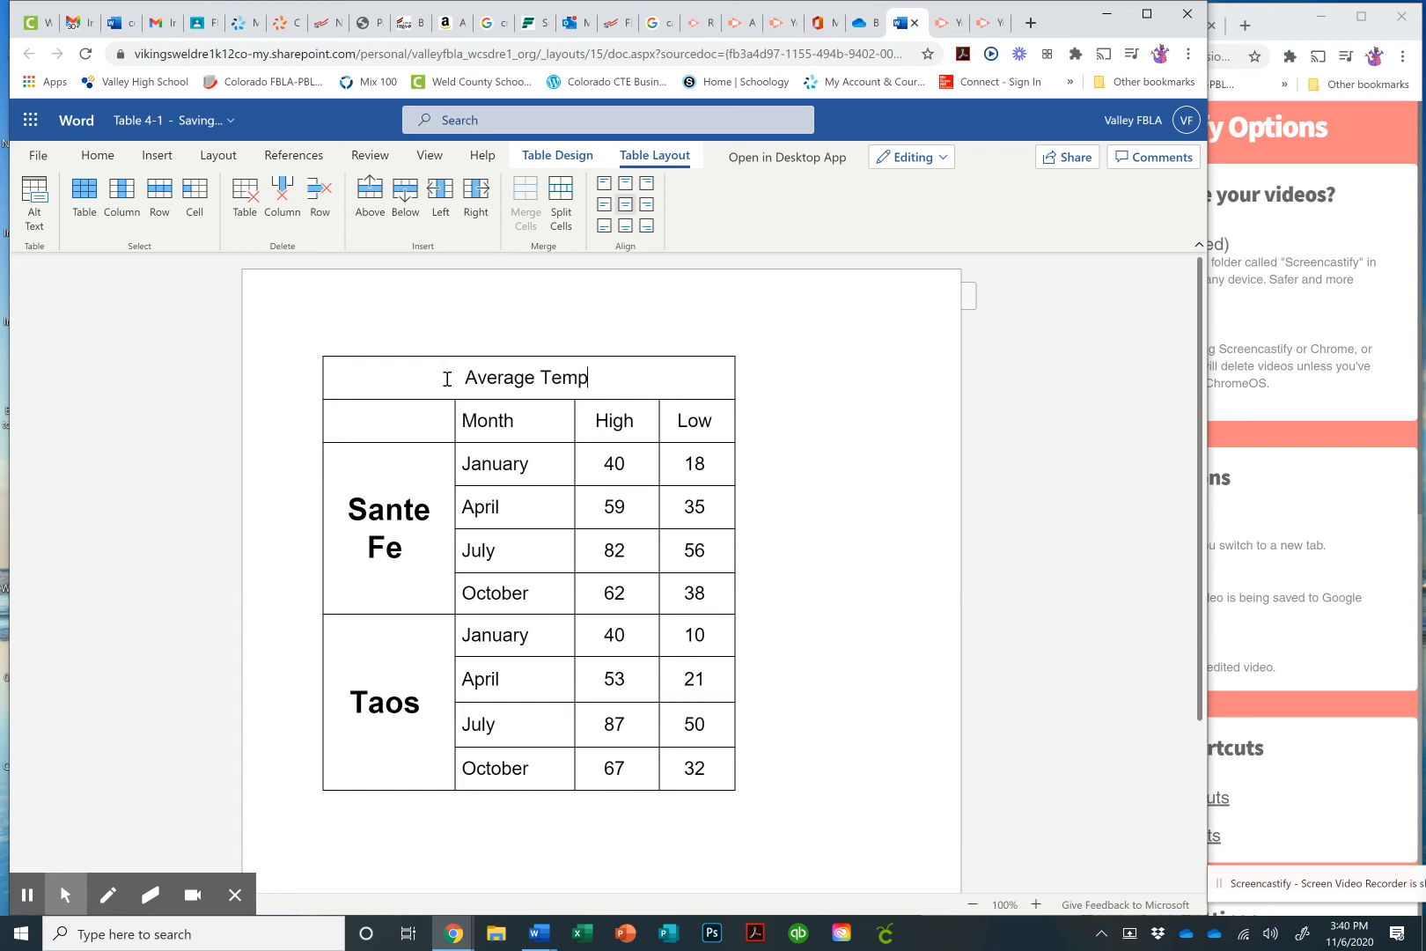
pyautogui.write('eratur')
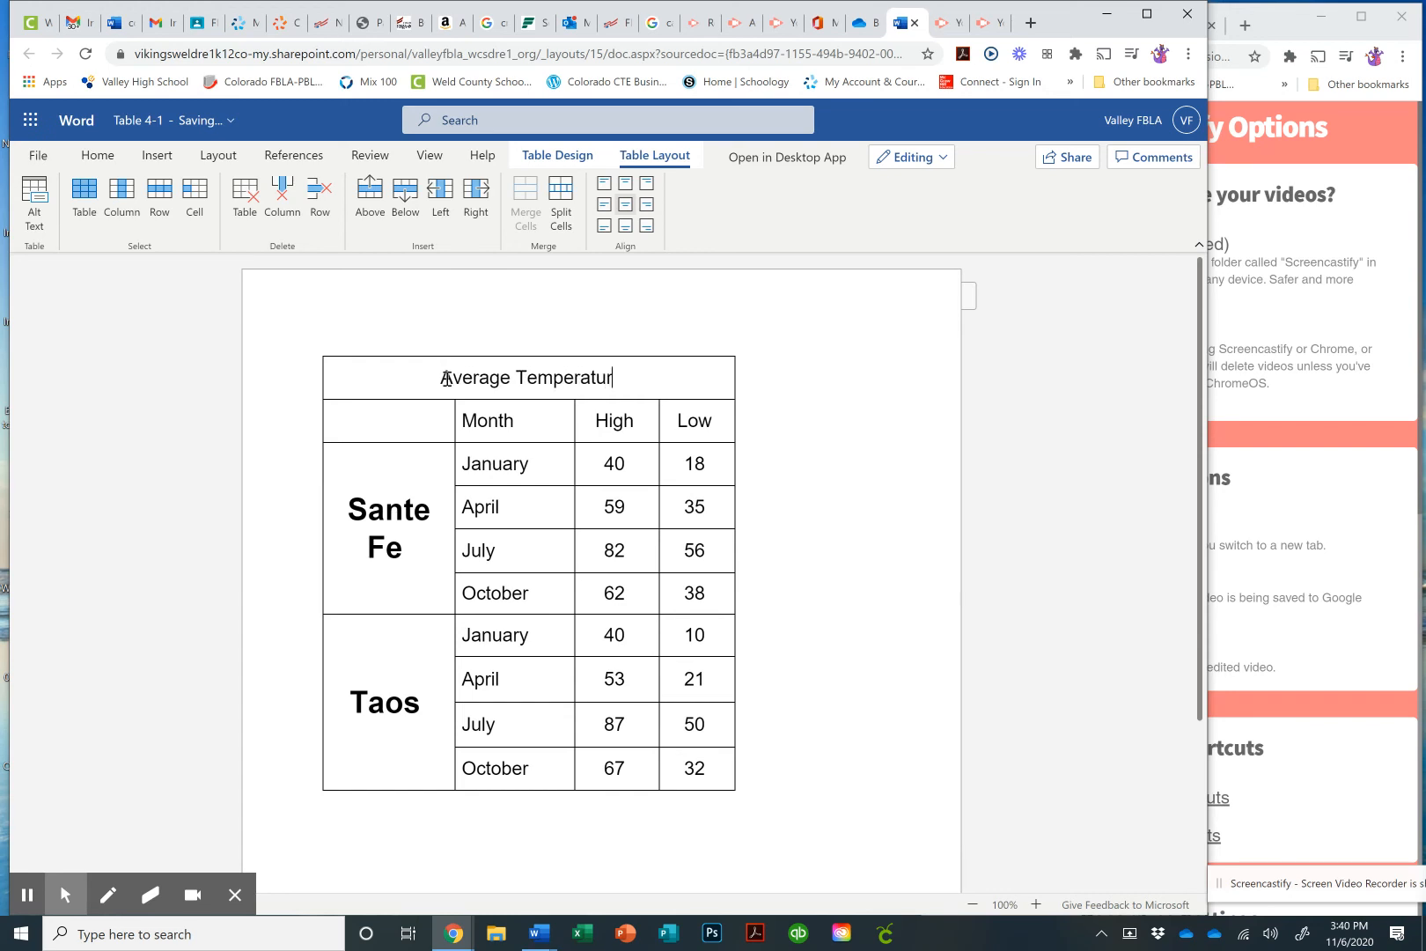
pyautogui.write('es')
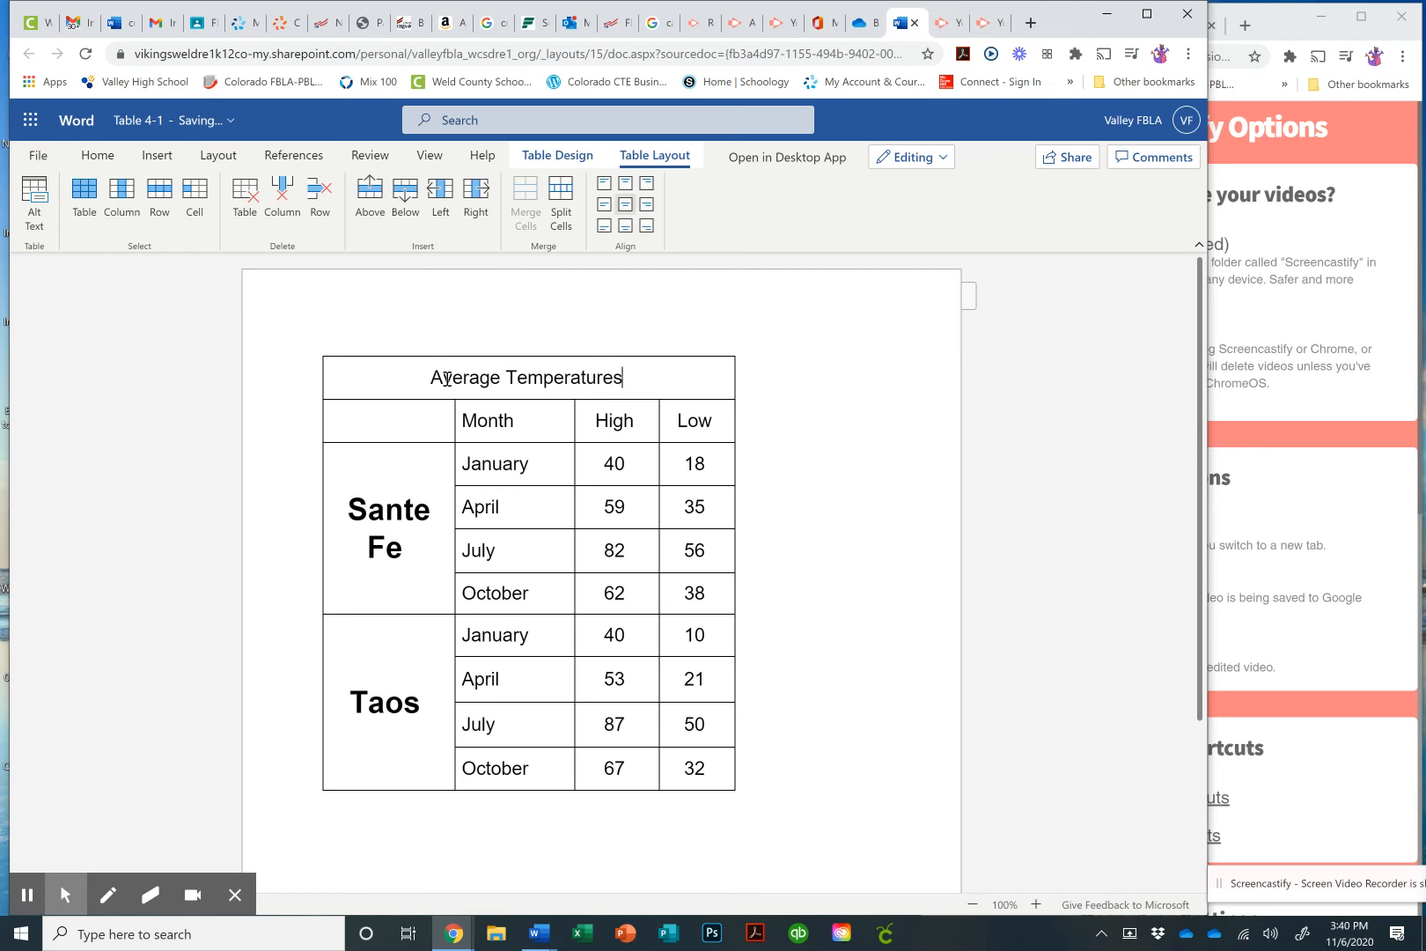
# Format the Average Temperatures title as size 24 and bold
pyautogui.moveTo(635, 375); pyautogui.dragTo(435, 395)
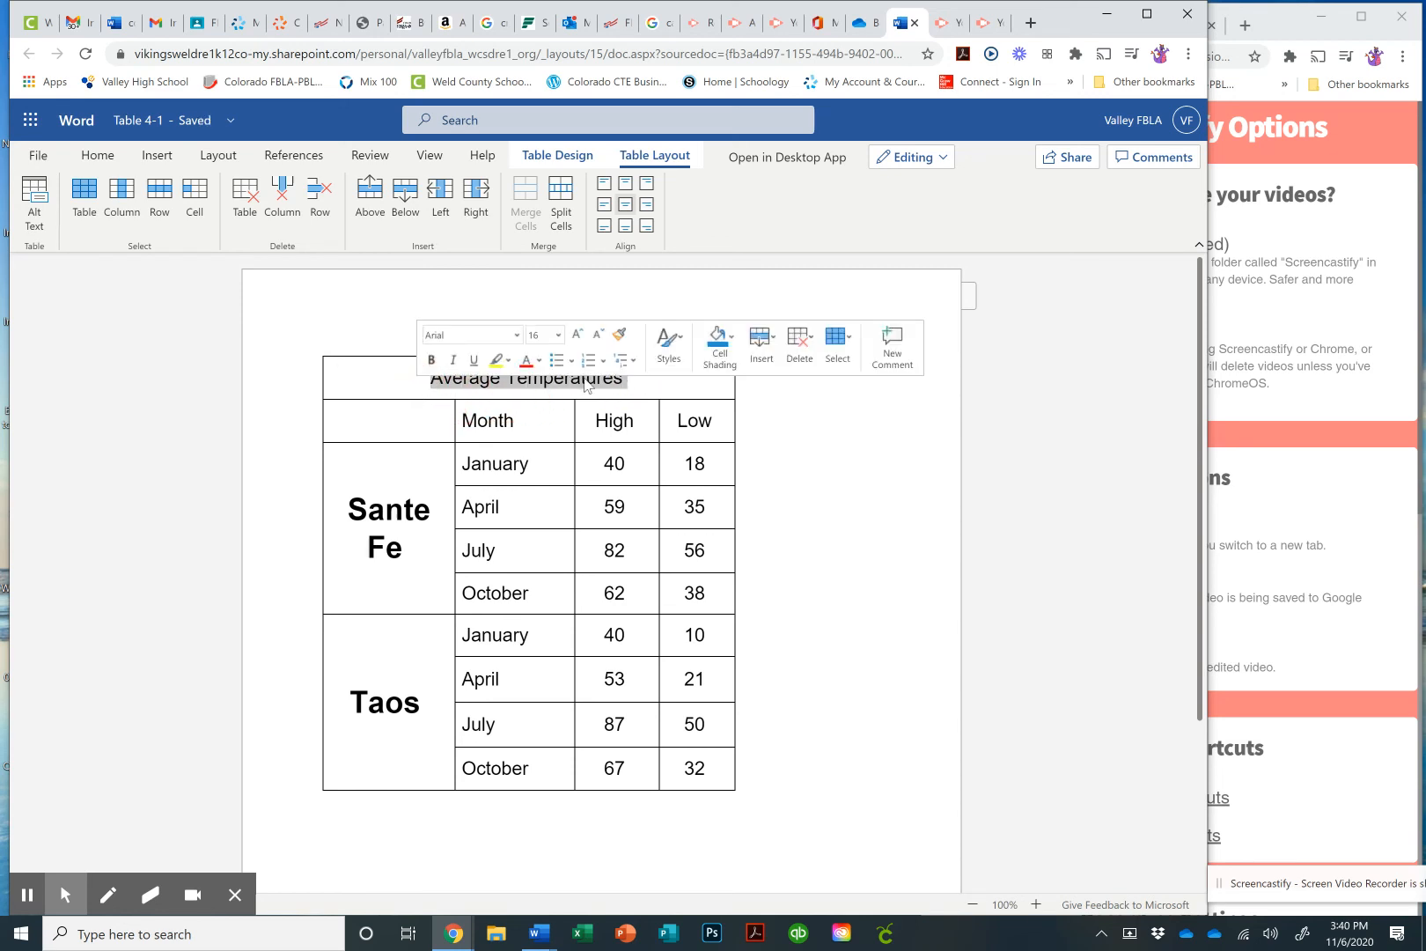
pyautogui.click(557, 335)
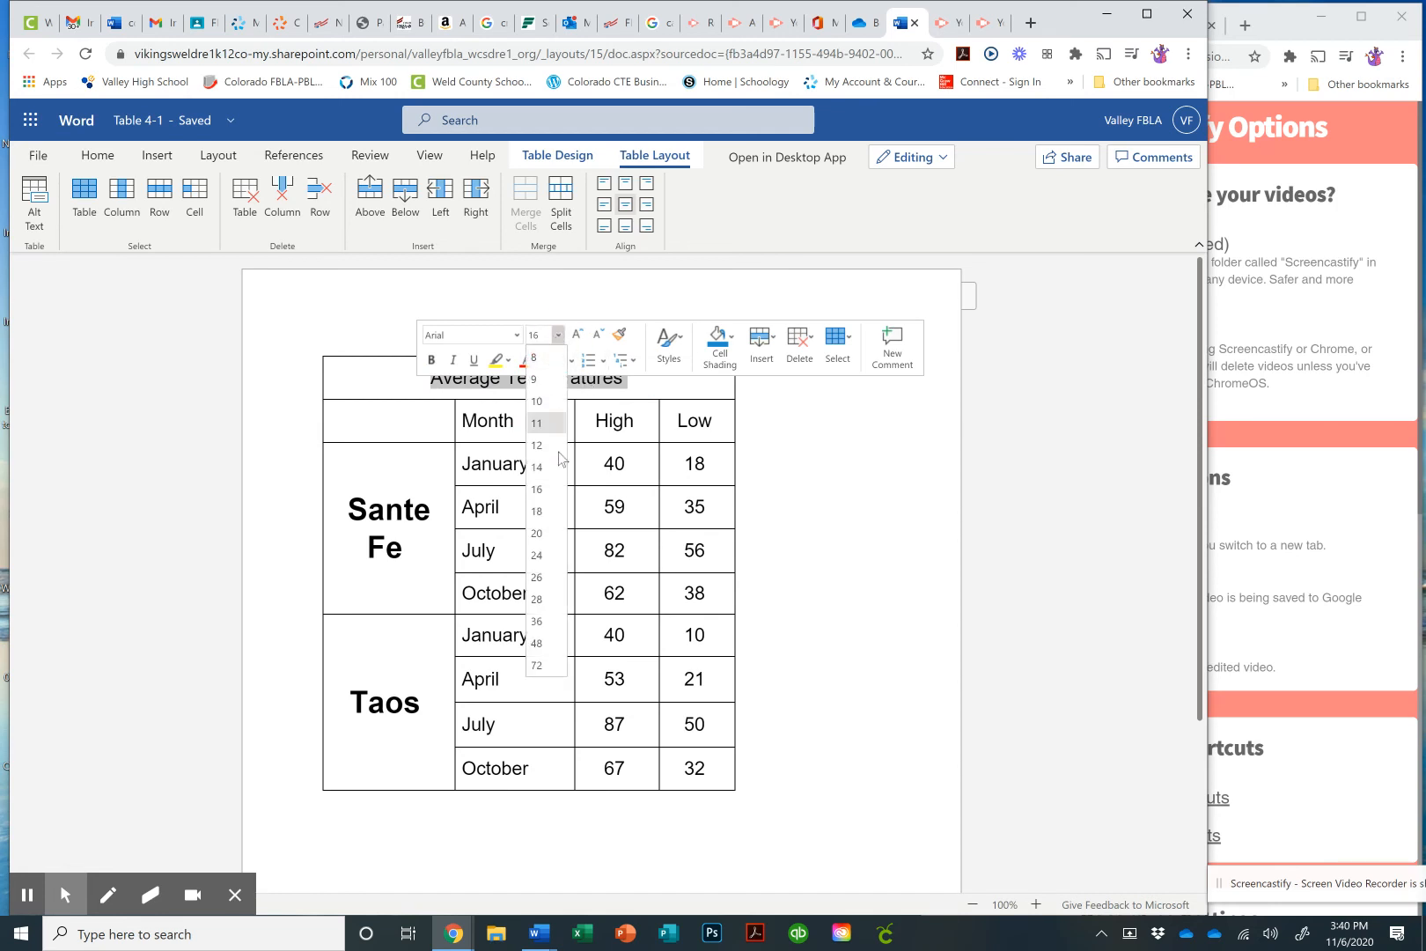
pyautogui.click(547, 556)
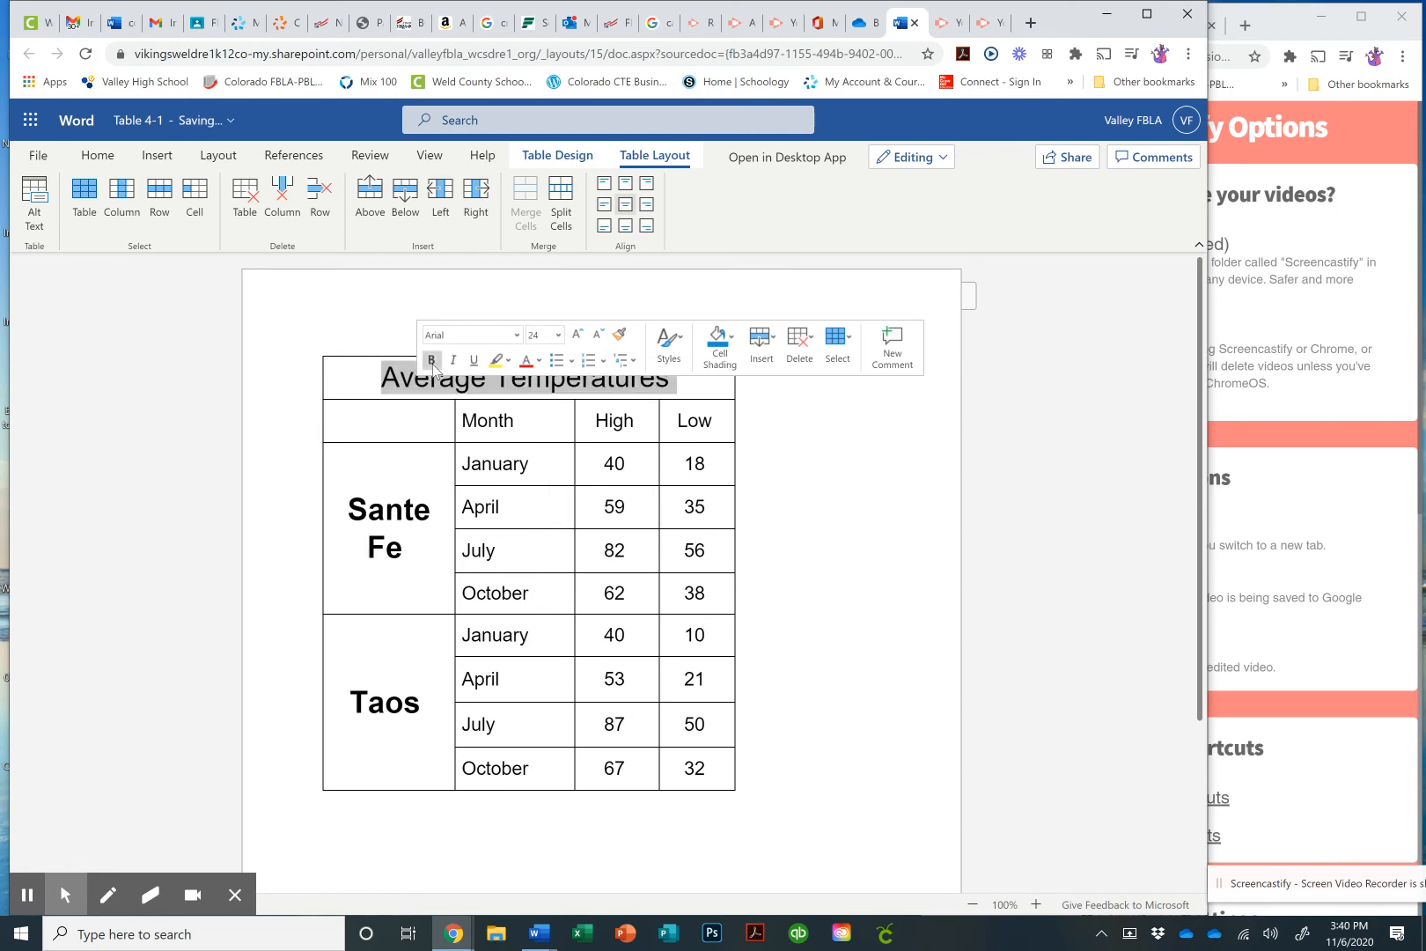
pyautogui.click(430, 359)
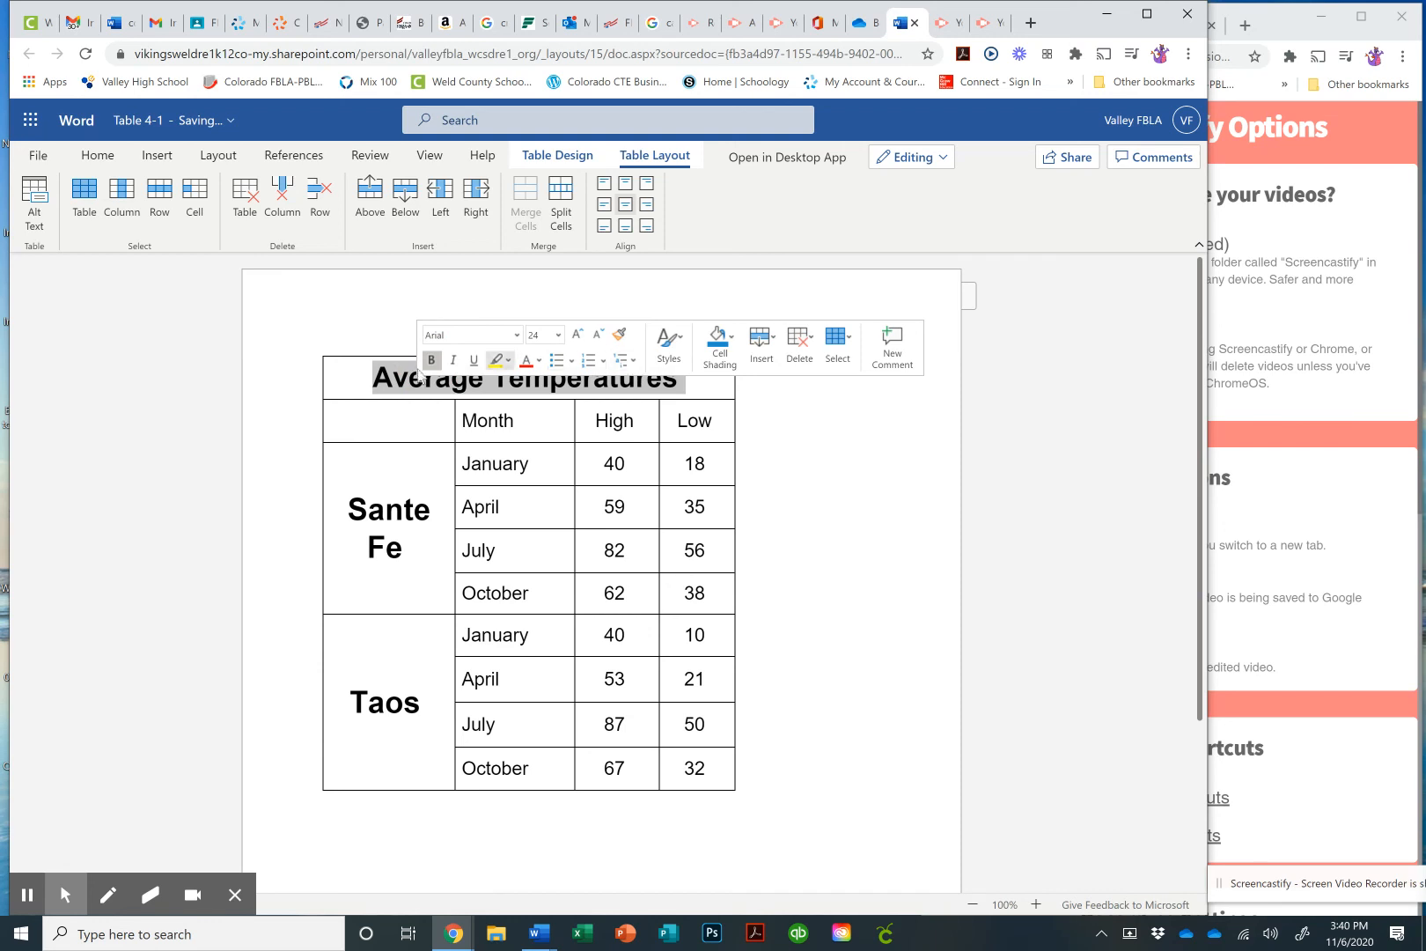
# Change the font color of the whole Month, High and Low header row to white
pyautogui.click(98, 155)
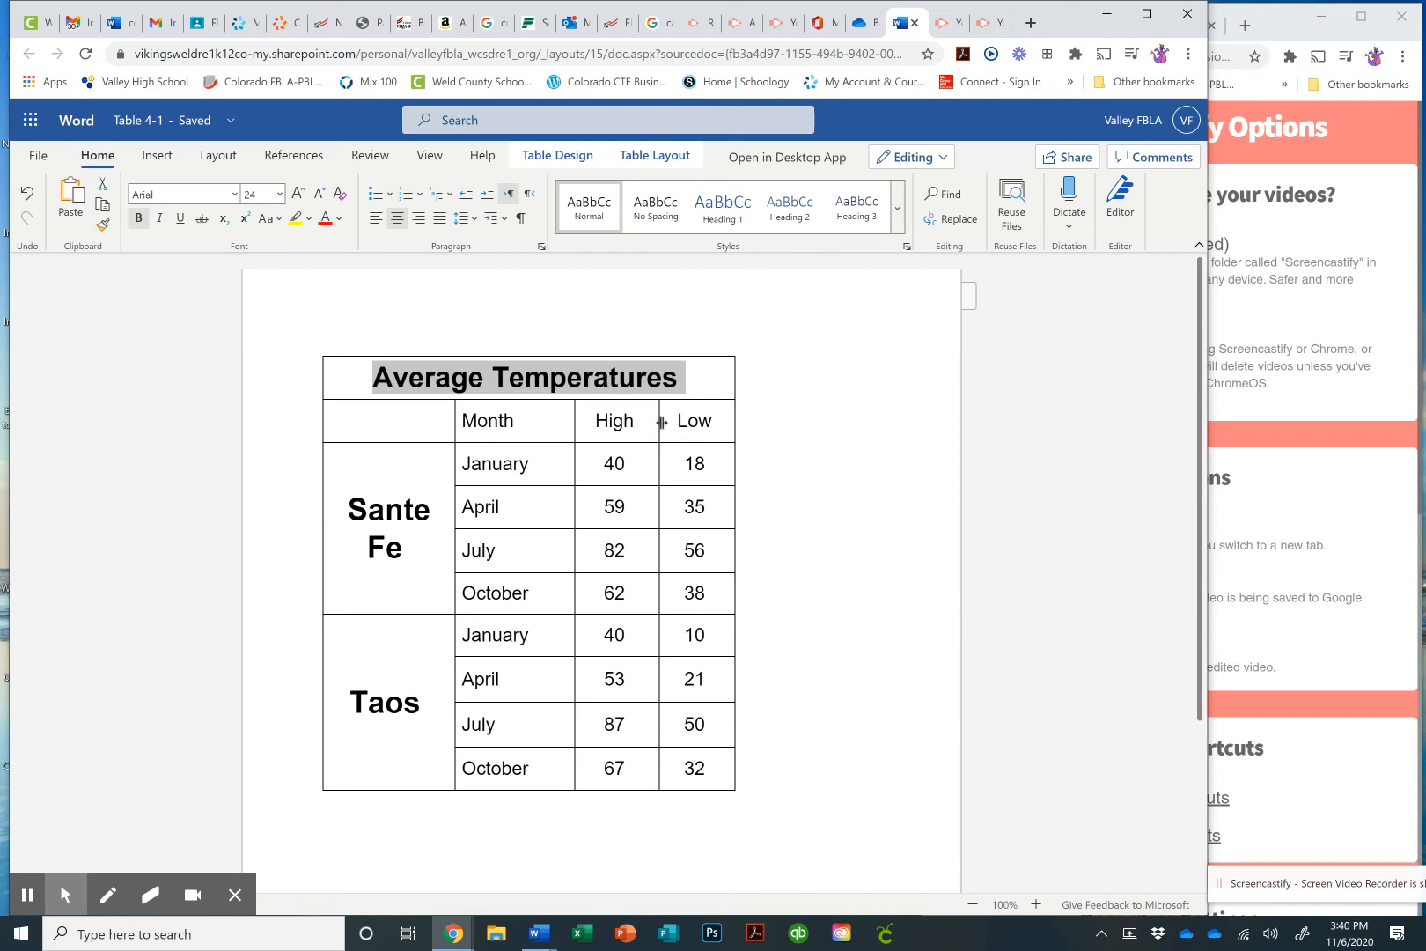
pyautogui.click(695, 424)
pyautogui.moveTo(727, 417); pyautogui.dragTo(366, 416)
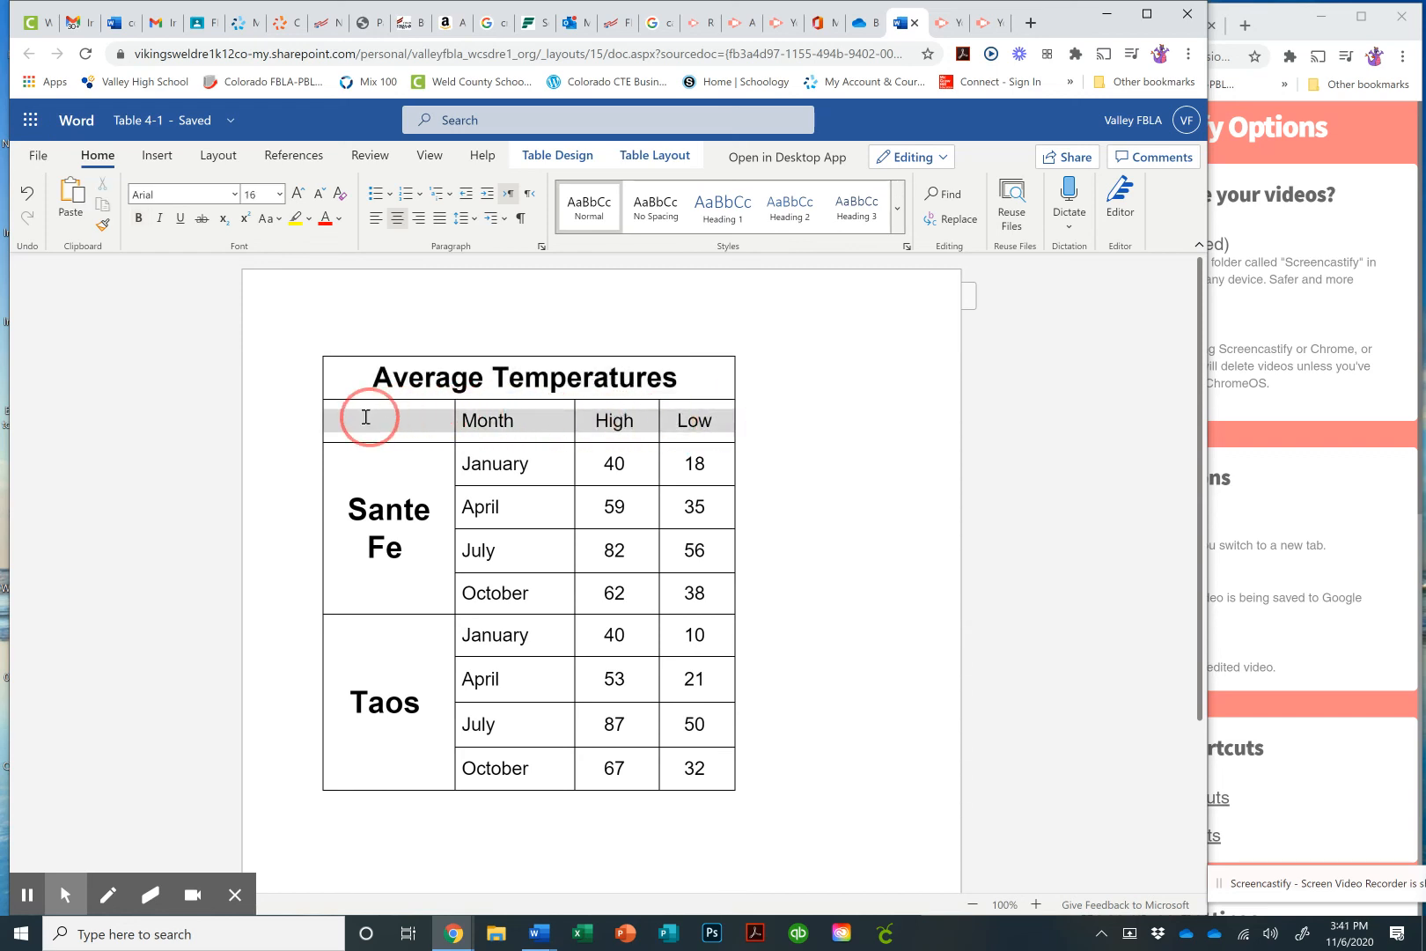
pyautogui.click(339, 220)
pyautogui.click(332, 299)
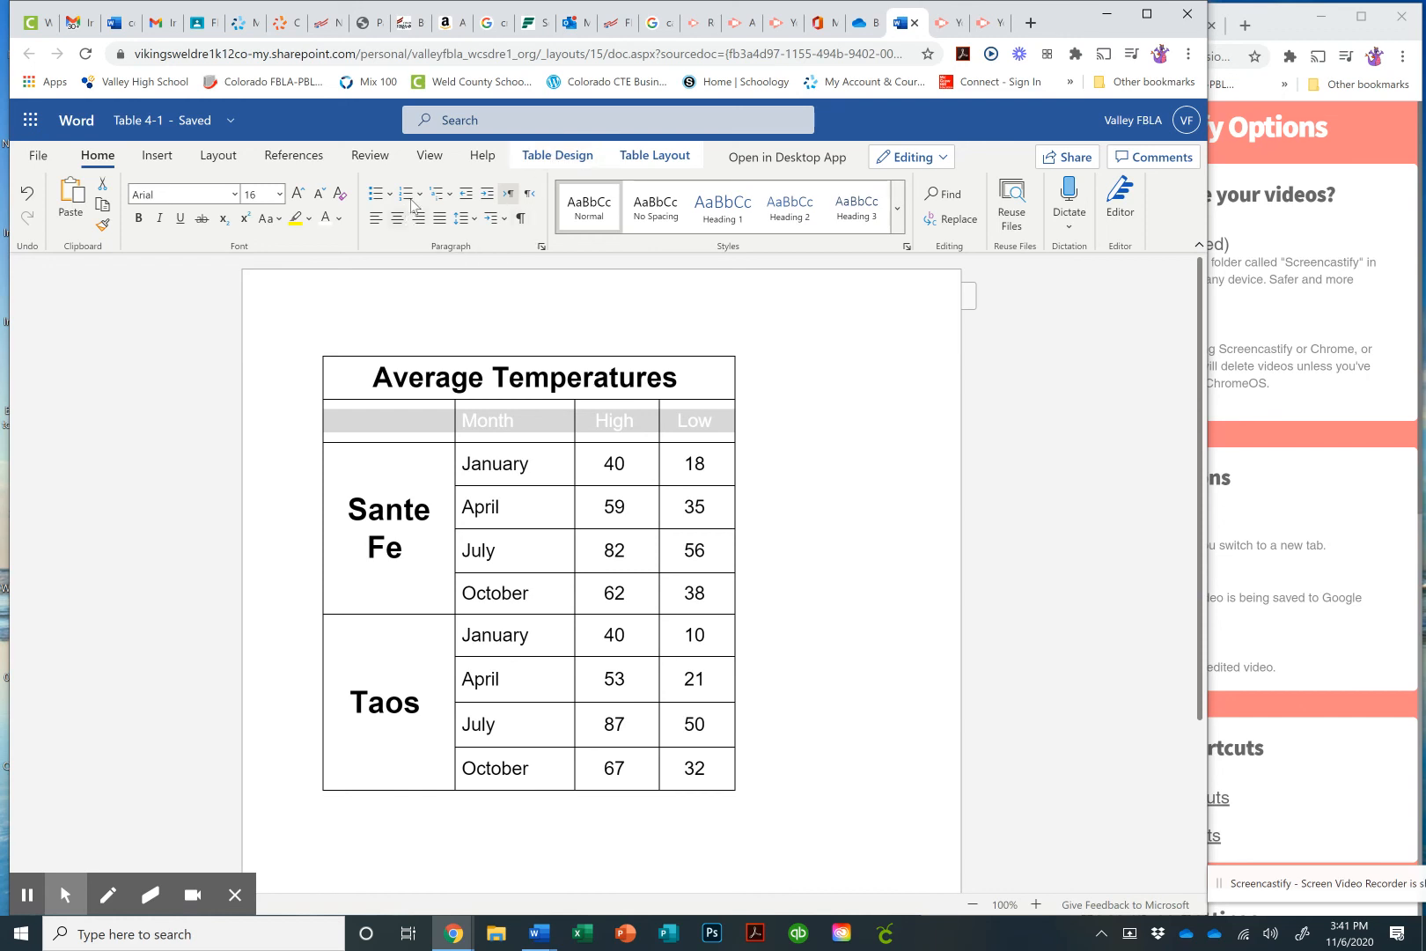
# Shade the cells of the Month, High and Low header row black
pyautogui.click(558, 156)
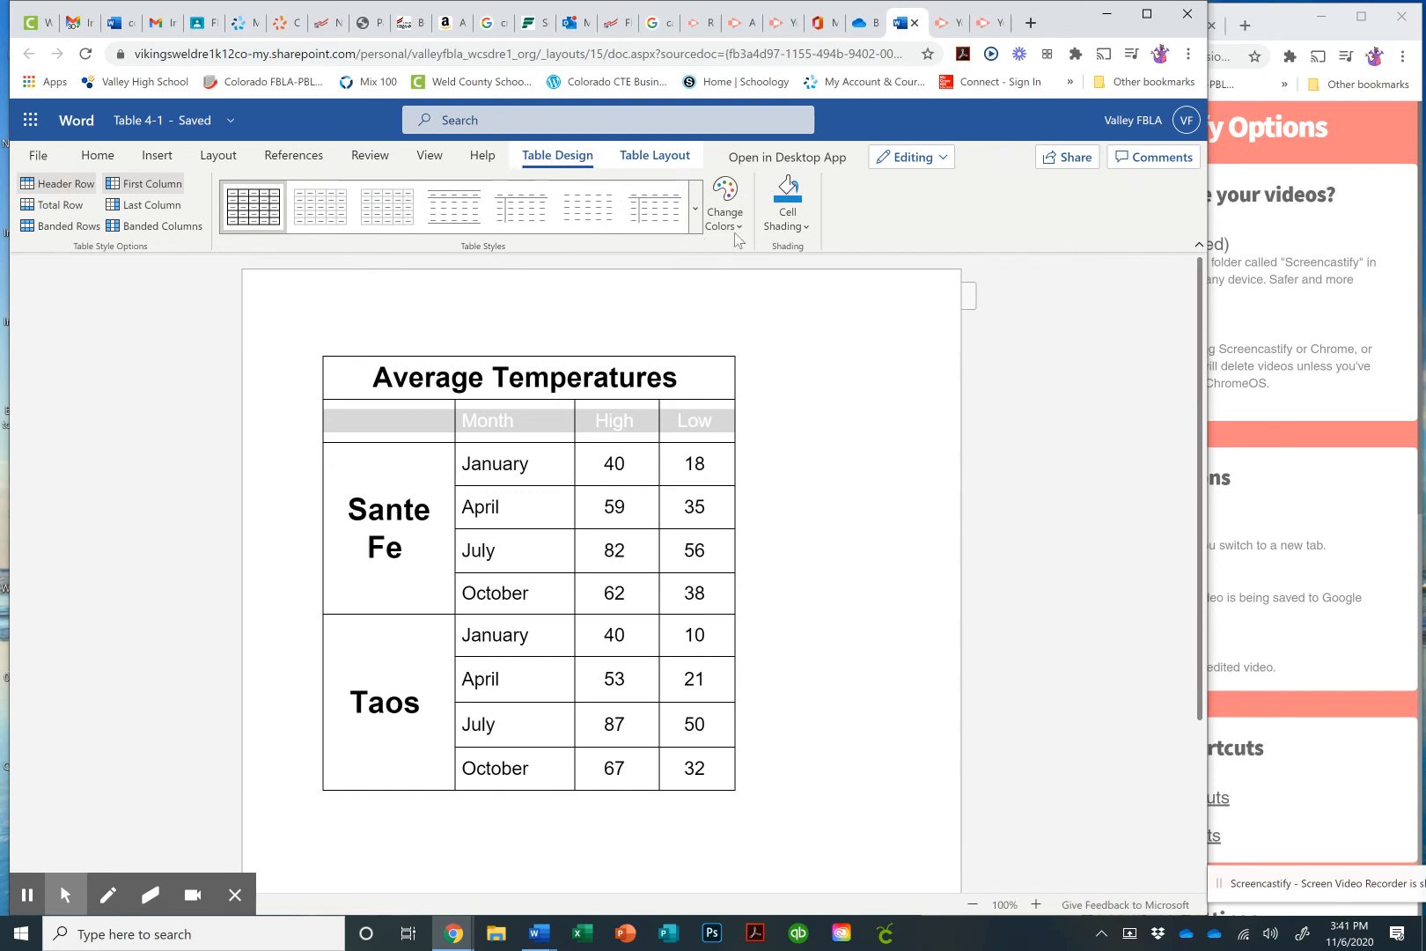
pyautogui.click(805, 225)
pyautogui.click(800, 271)
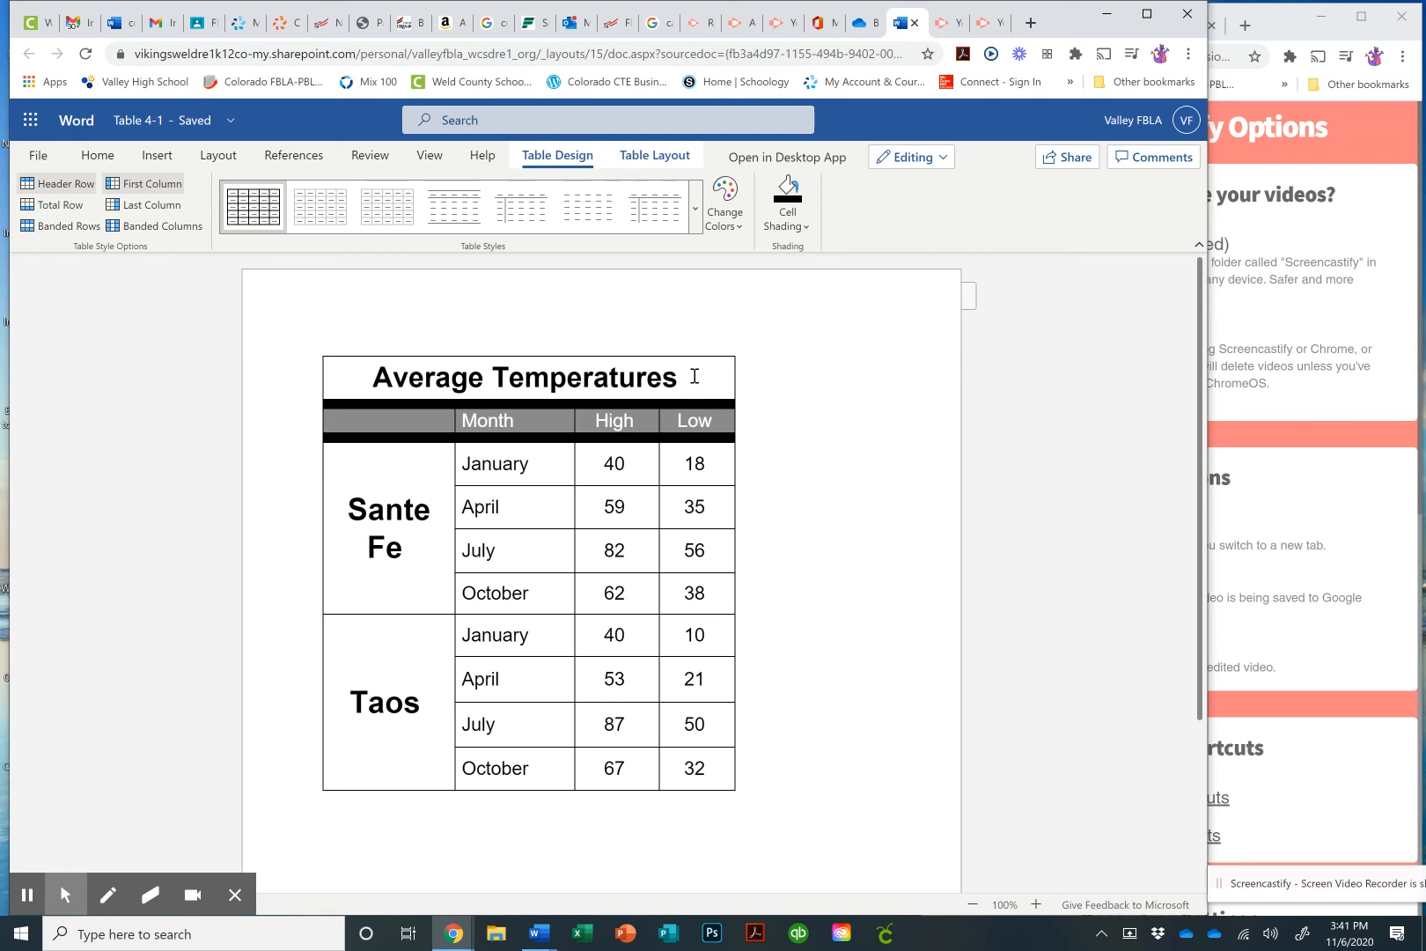
# Shade the Average Temperatures title row with White, Background 1, Darker 25%
pyautogui.moveTo(695, 376); pyautogui.dragTo(353, 378)
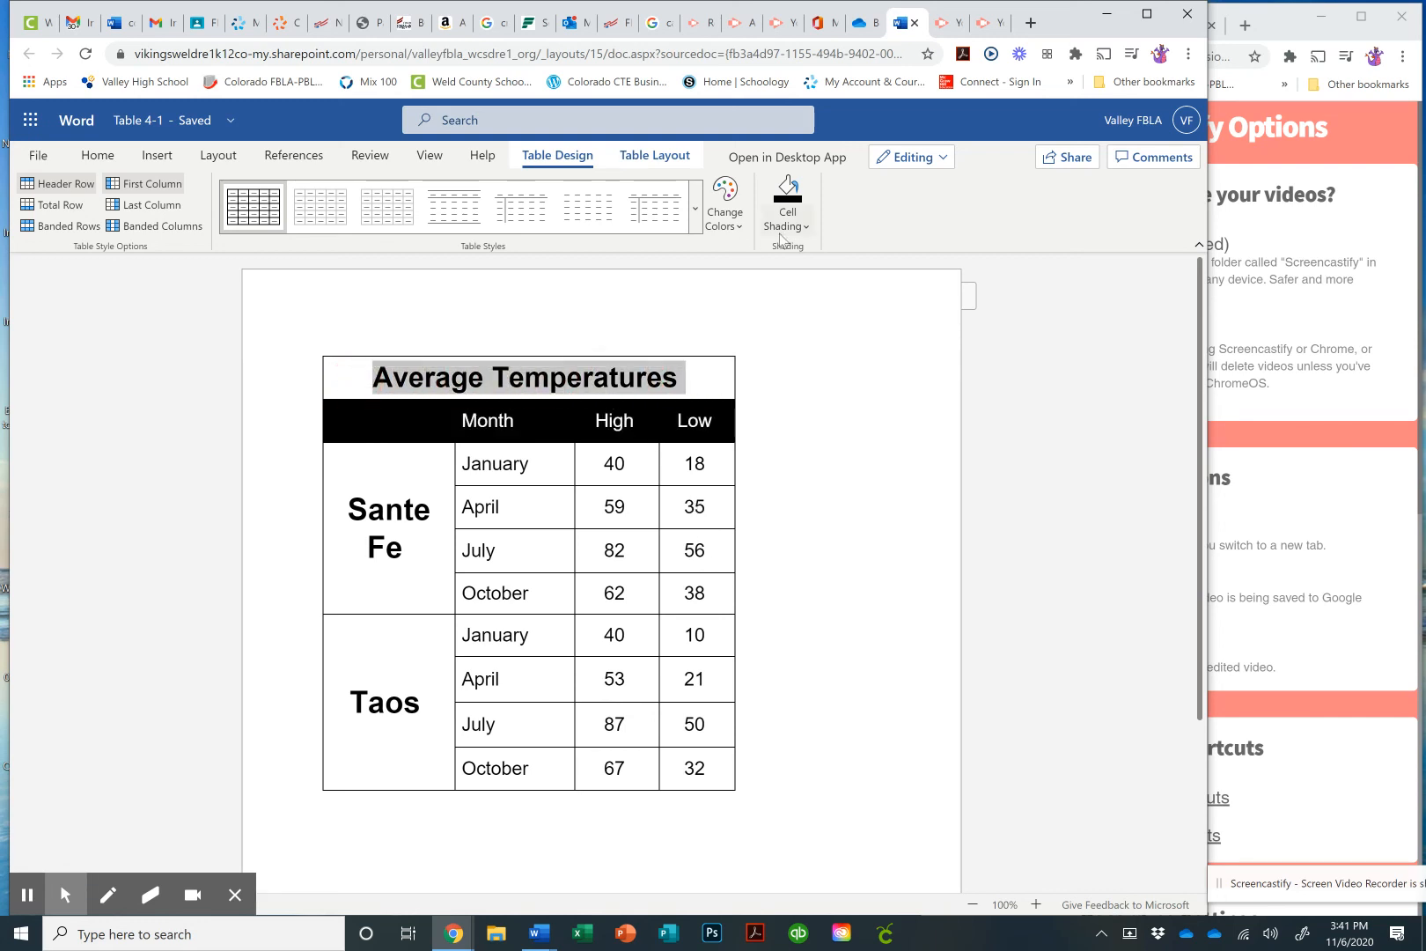
pyautogui.click(780, 230)
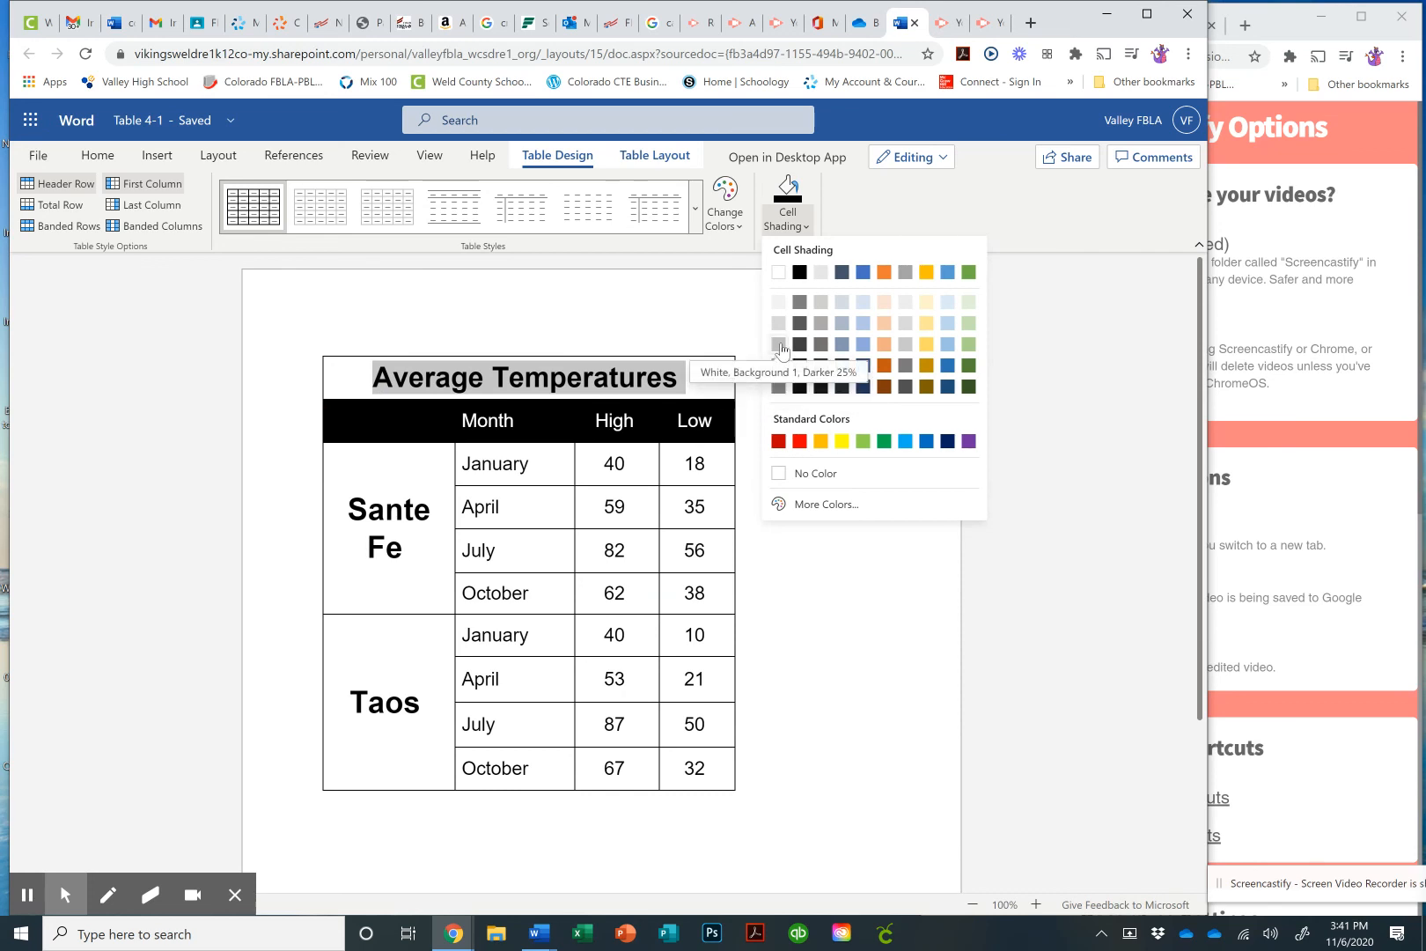
pyautogui.click(780, 346)
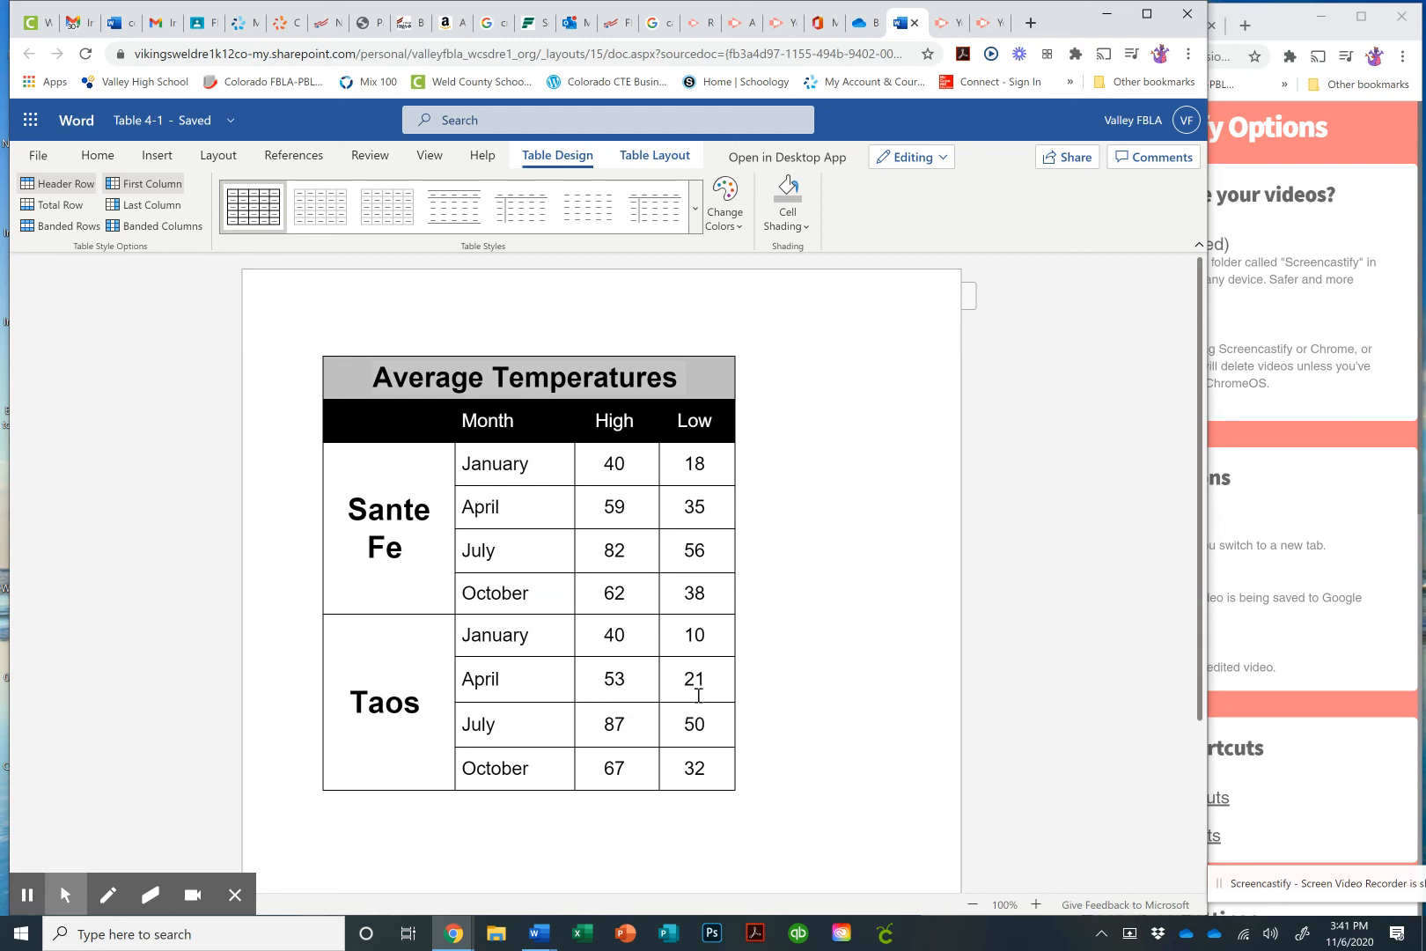
pyautogui.click(654, 157)
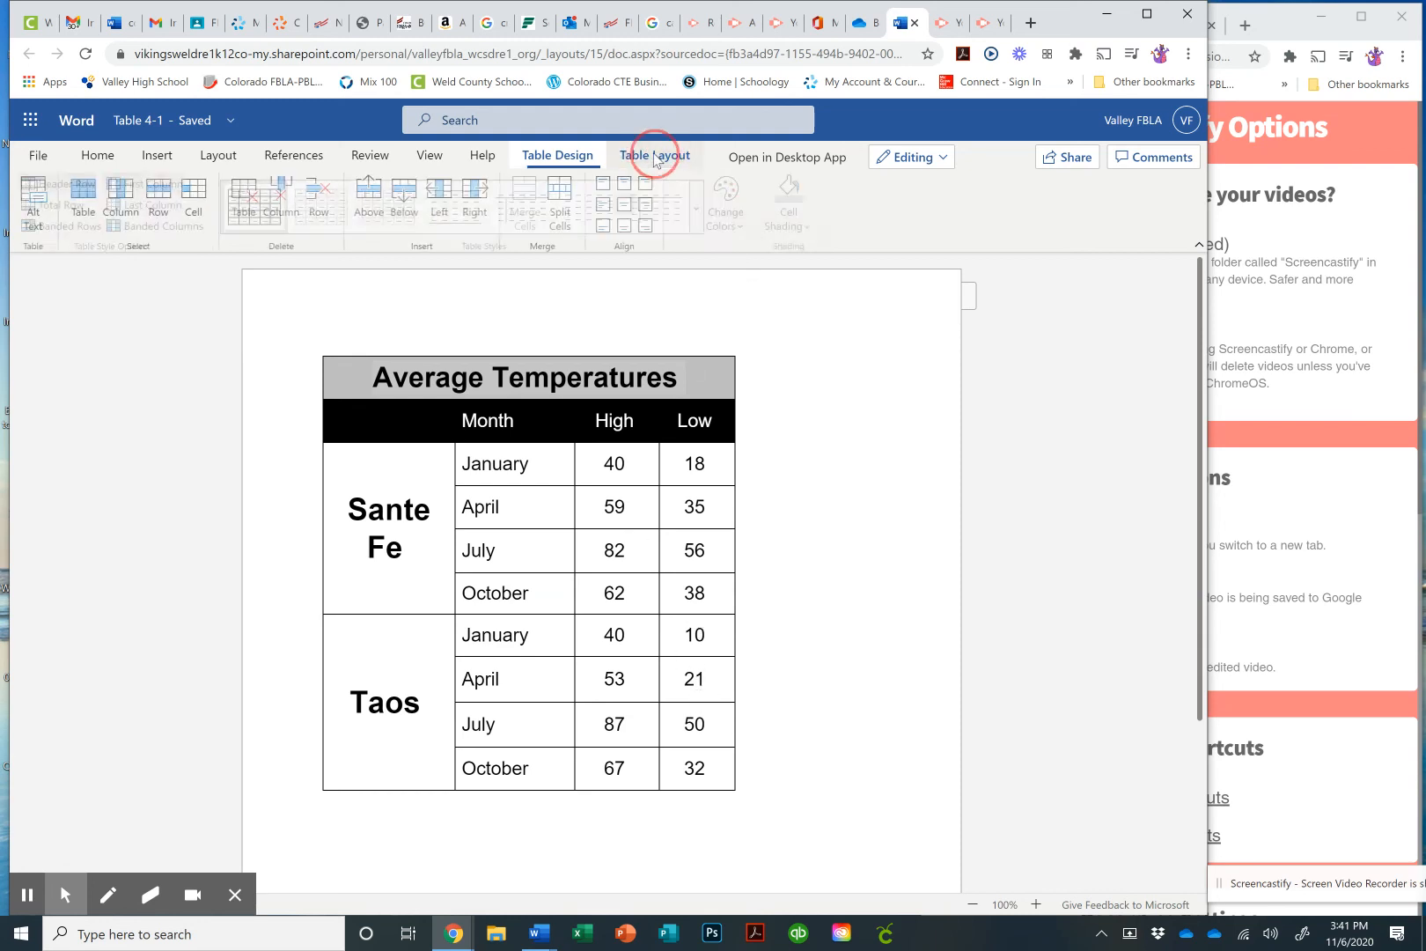
pyautogui.click(585, 159)
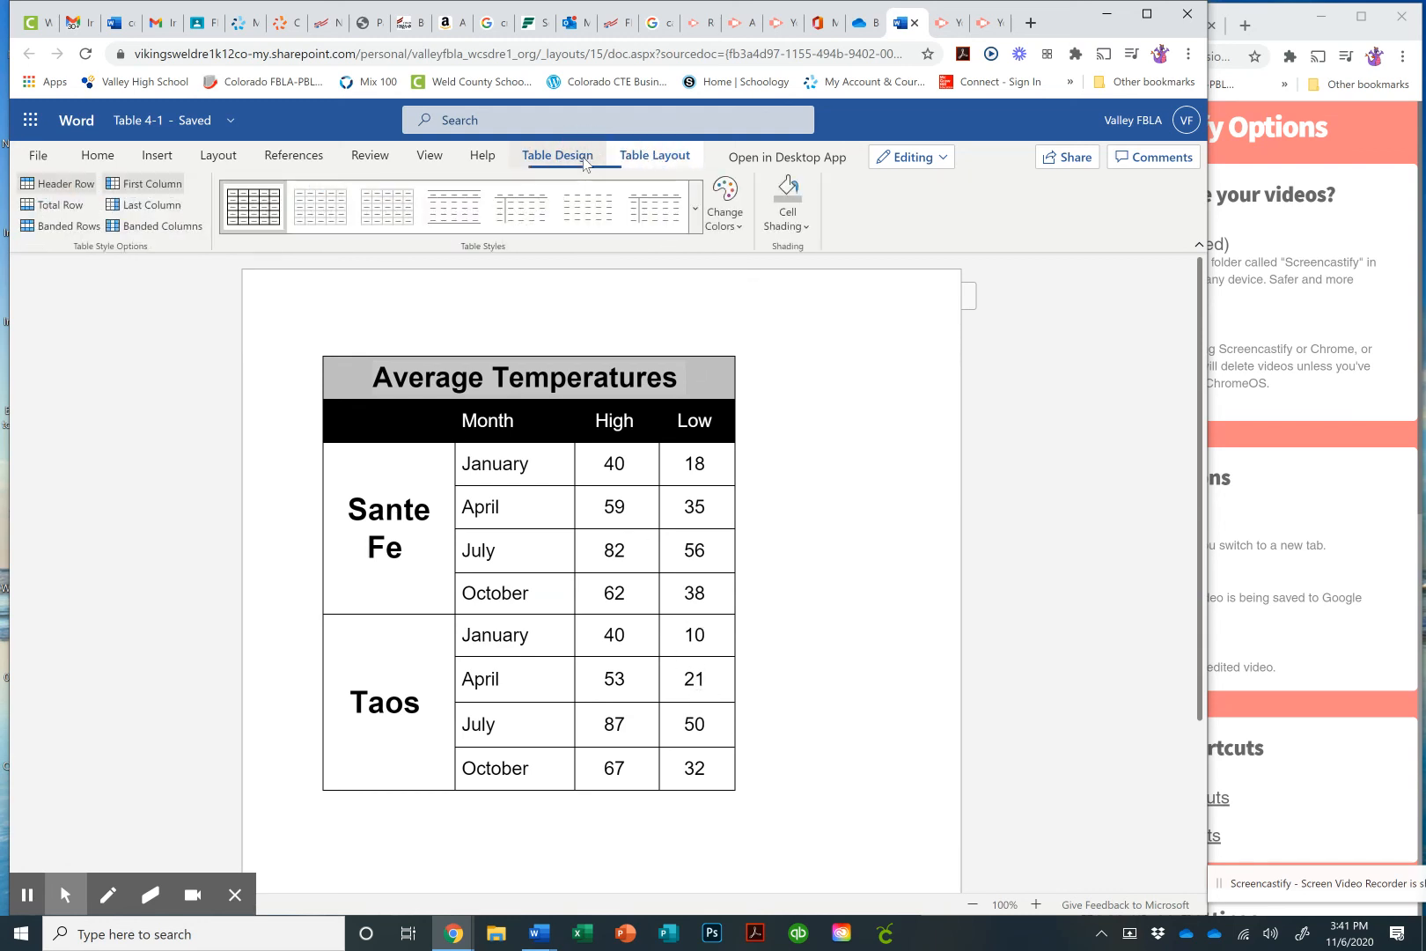
pyautogui.click(735, 225)
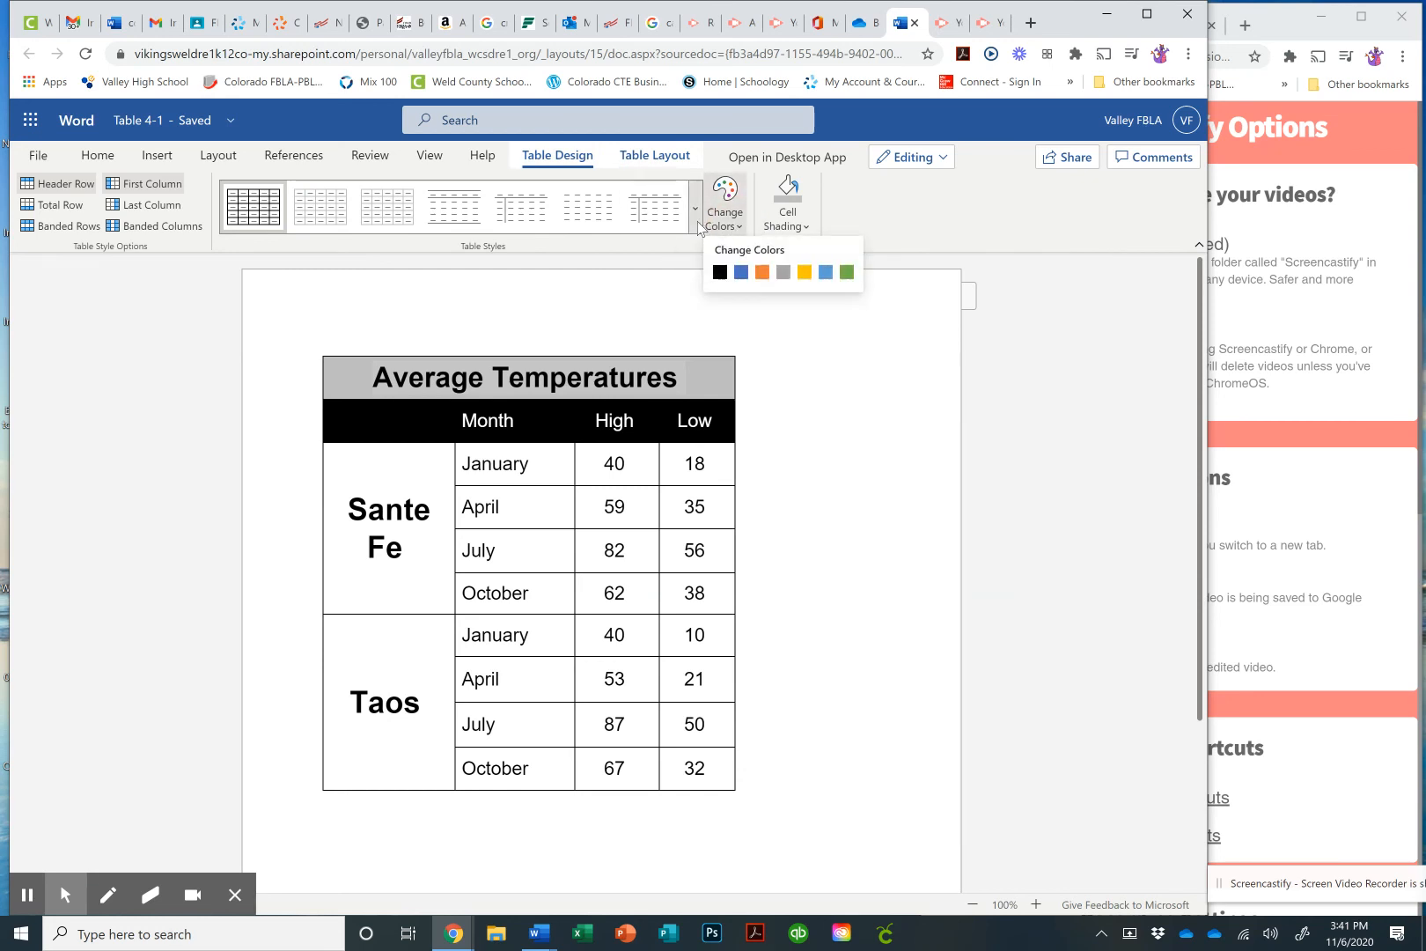
pyautogui.click(694, 212)
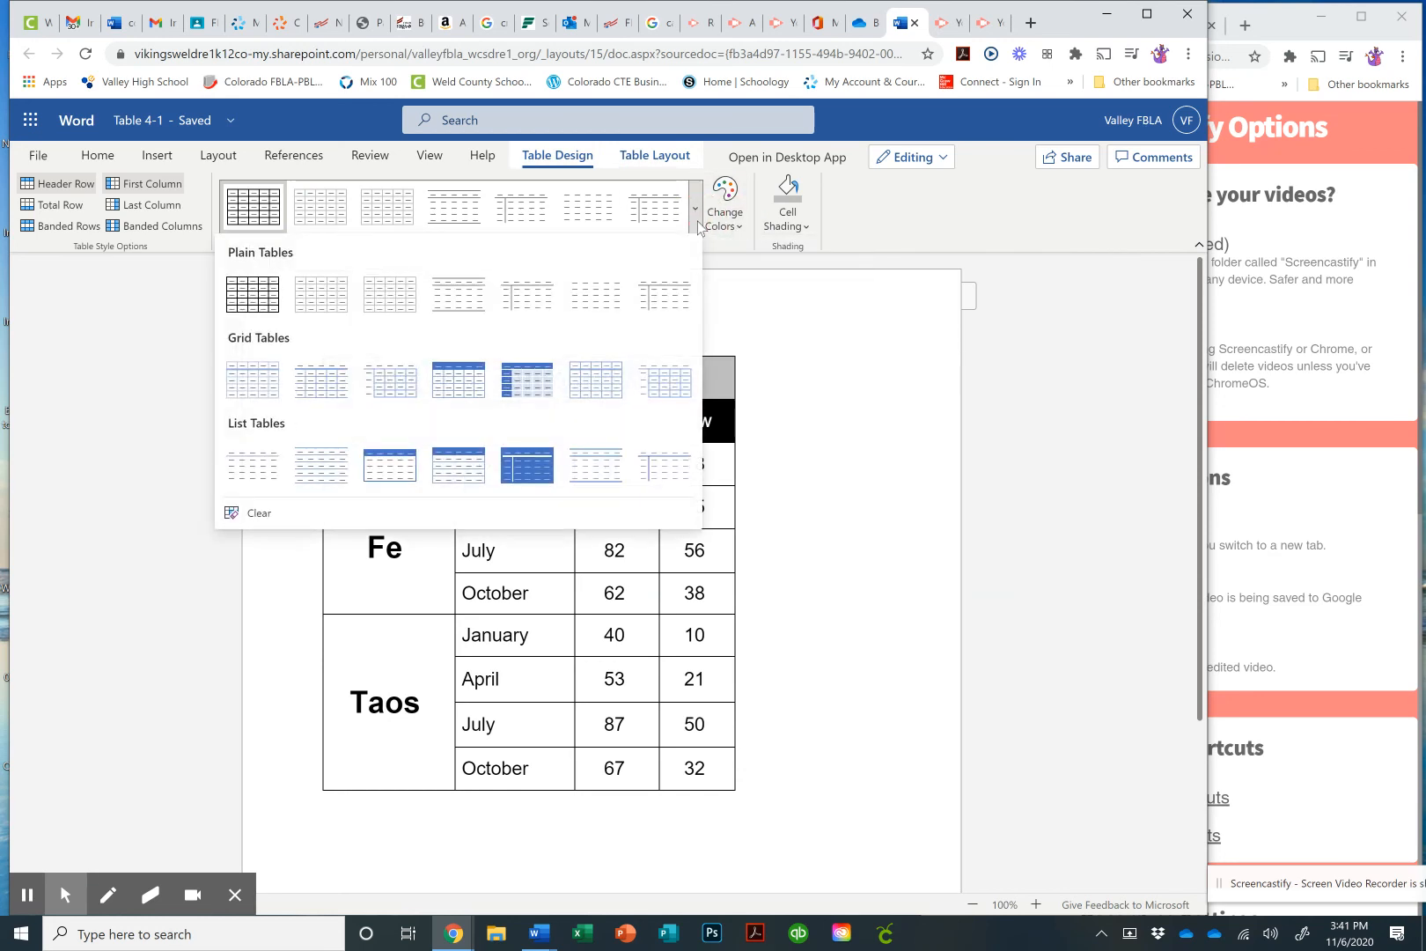
pyautogui.click(695, 215)
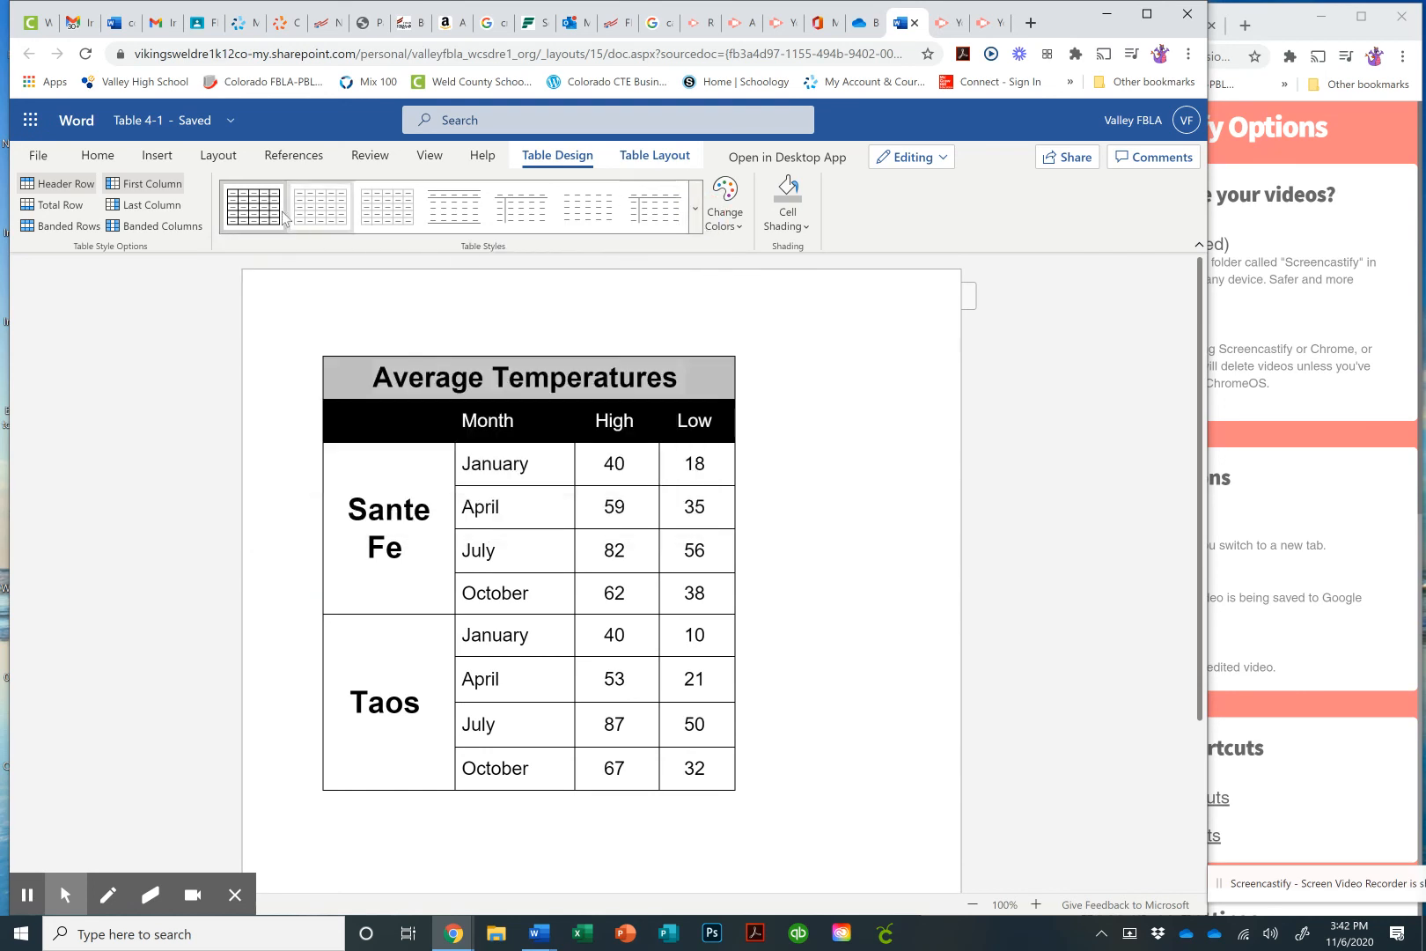
# Select the entire table and center it horizontally on the page
pyautogui.click(98, 158)
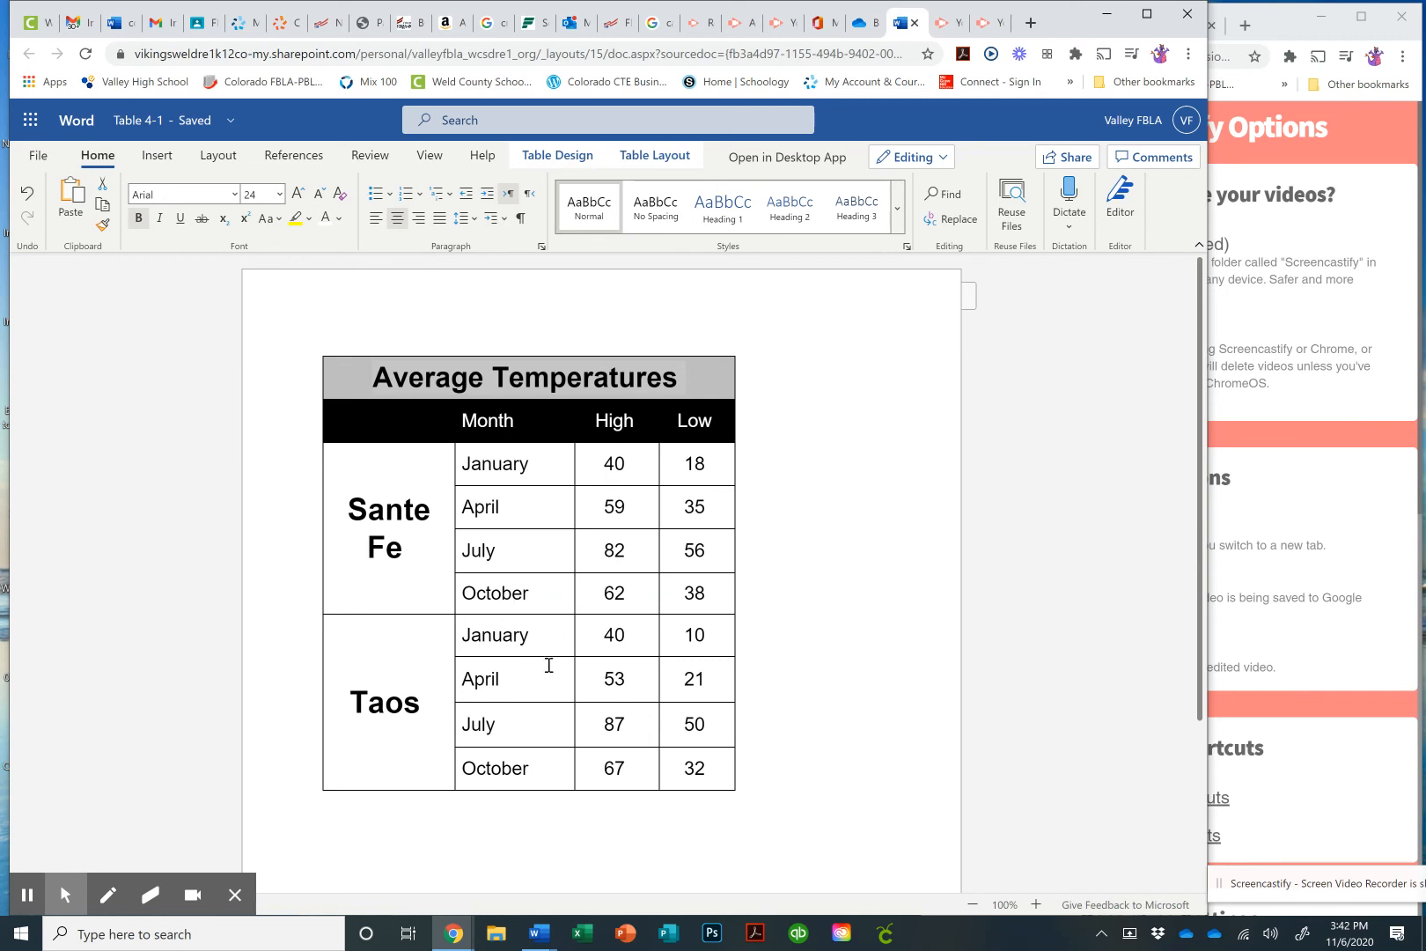
pyautogui.click(333, 365)
pyautogui.click(317, 352)
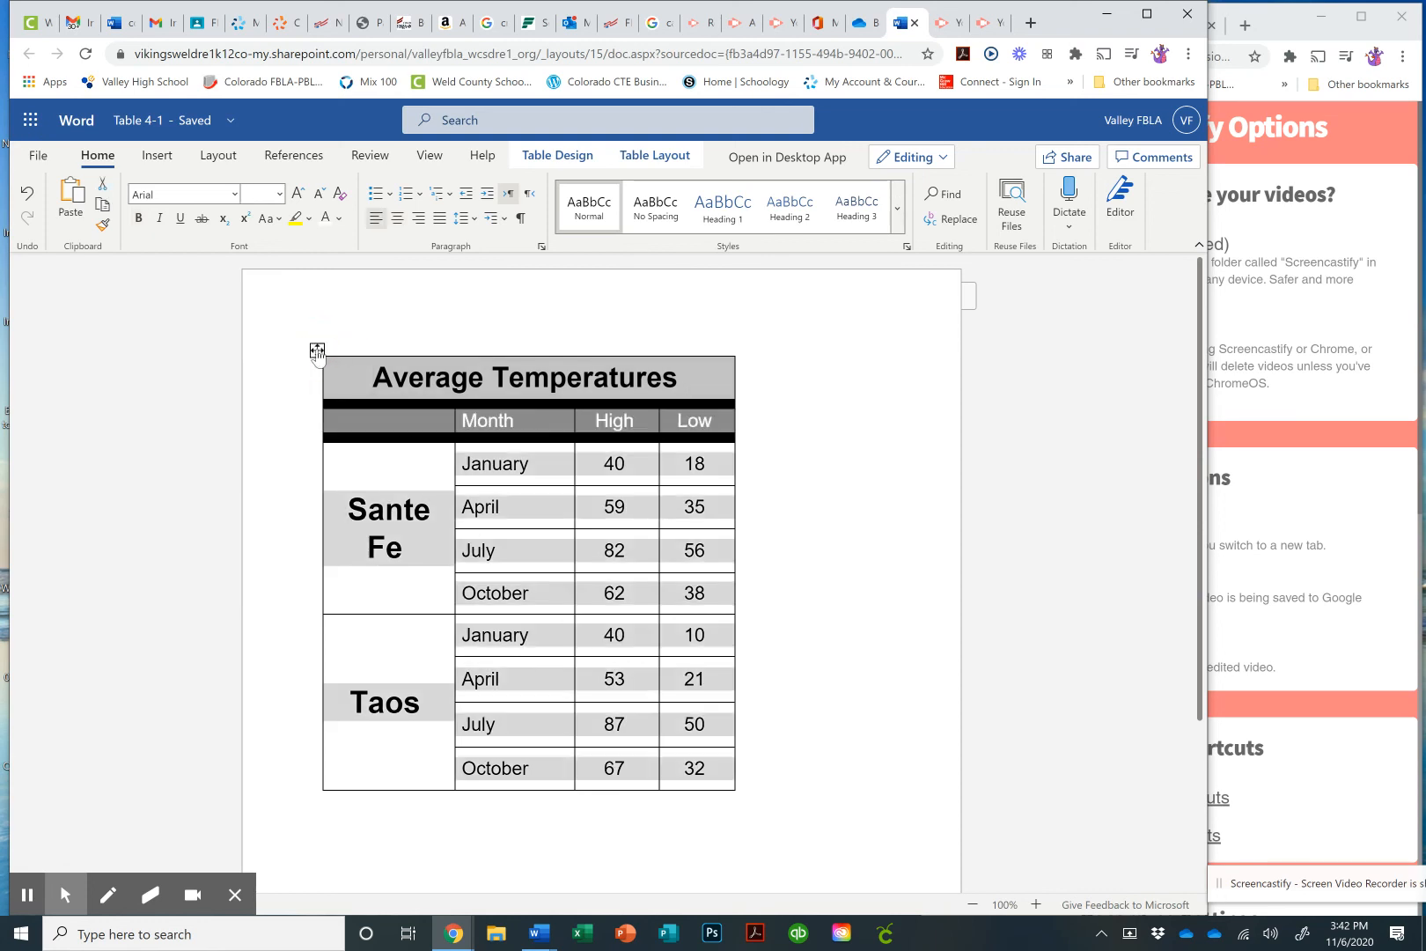
pyautogui.click(399, 223)
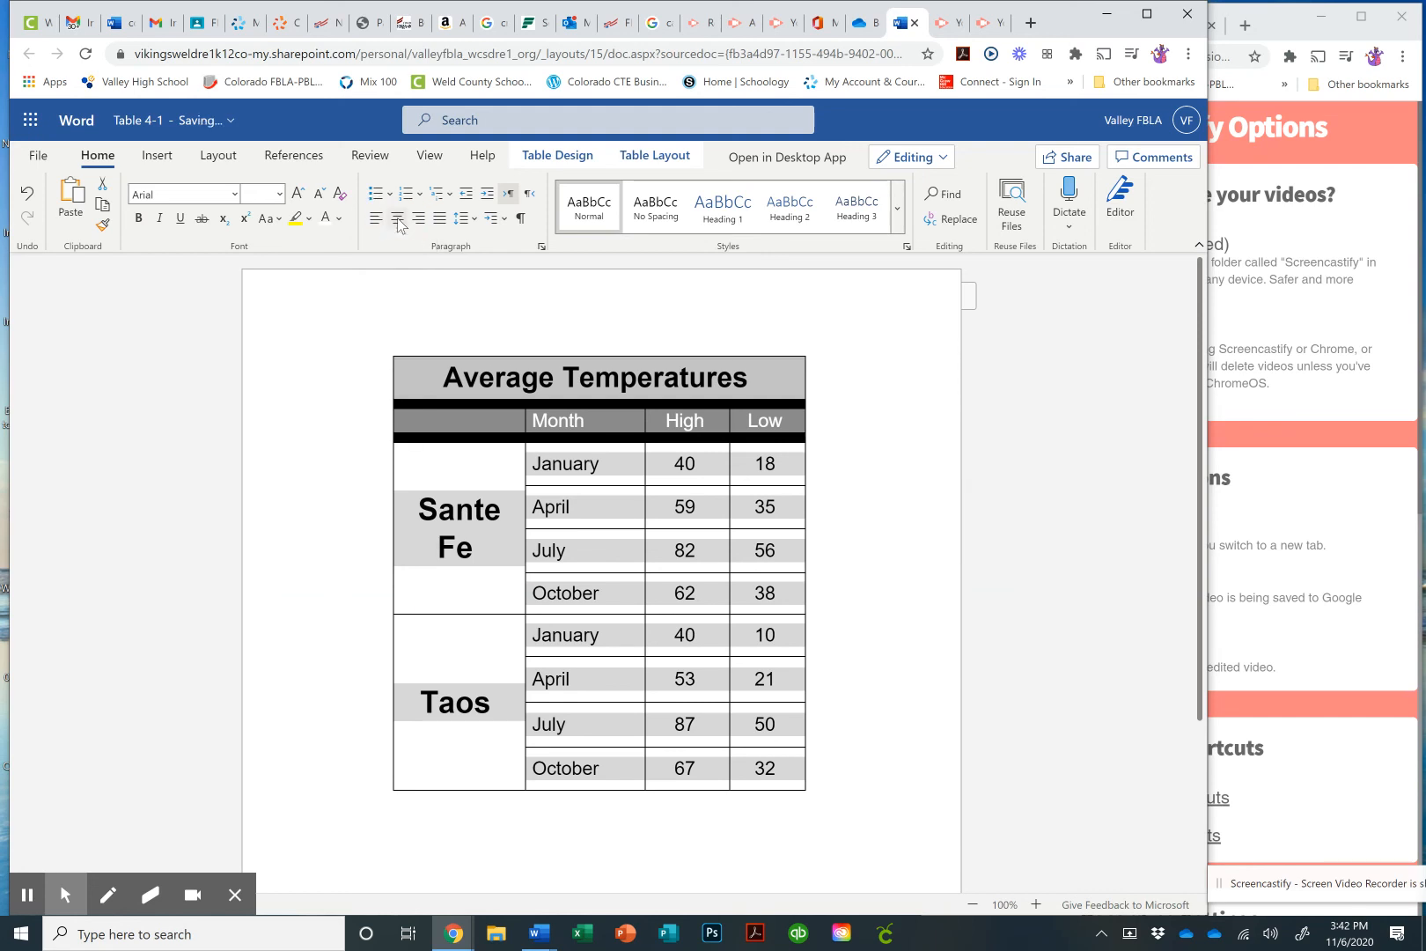
pyautogui.click(512, 420)
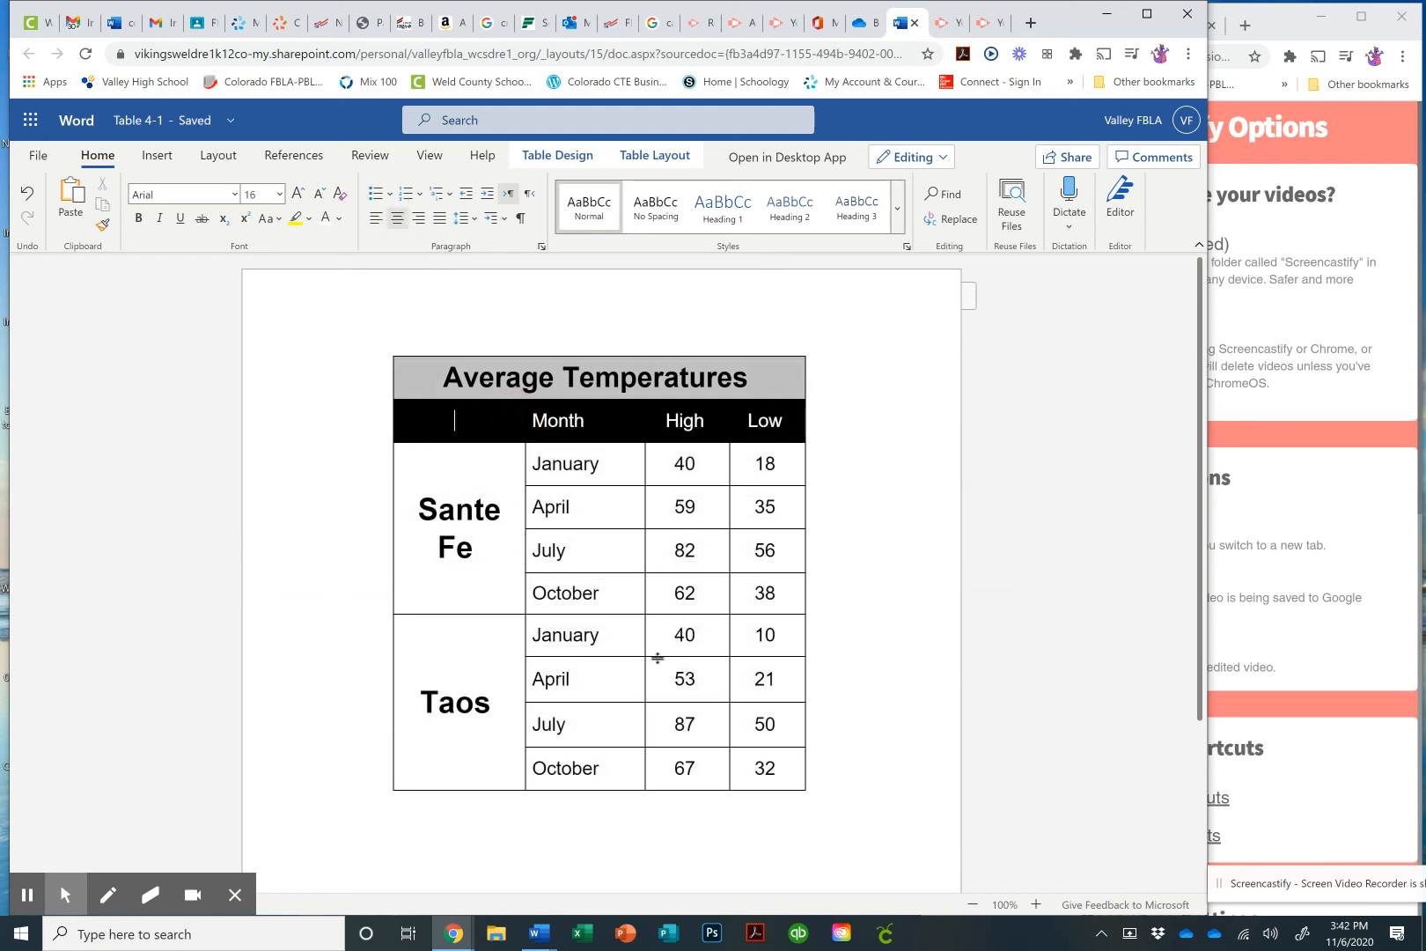
pyautogui.click(386, 352)
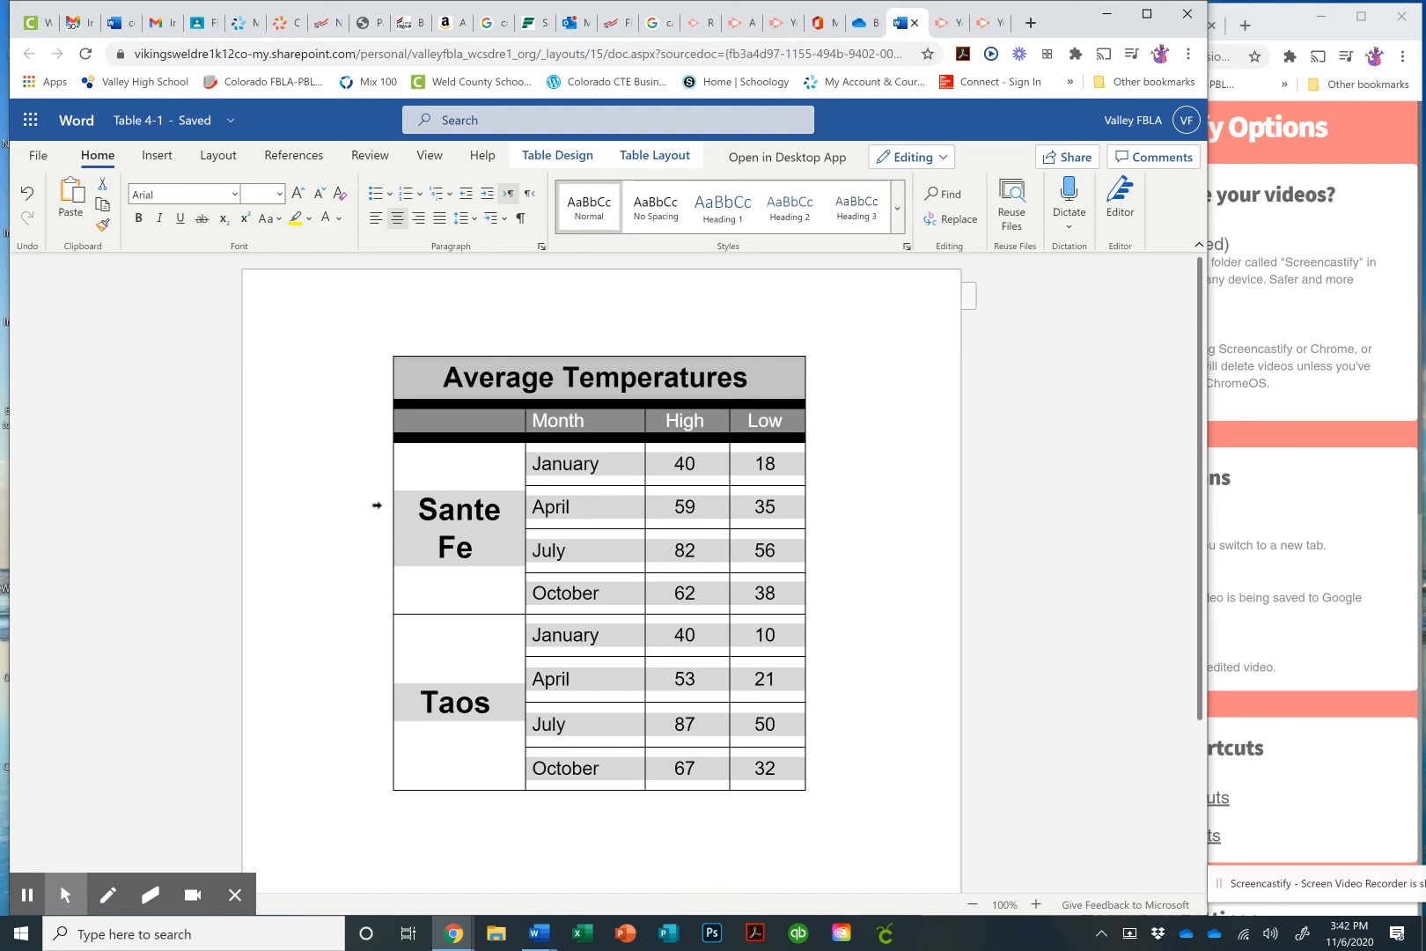
pyautogui.click(711, 630)
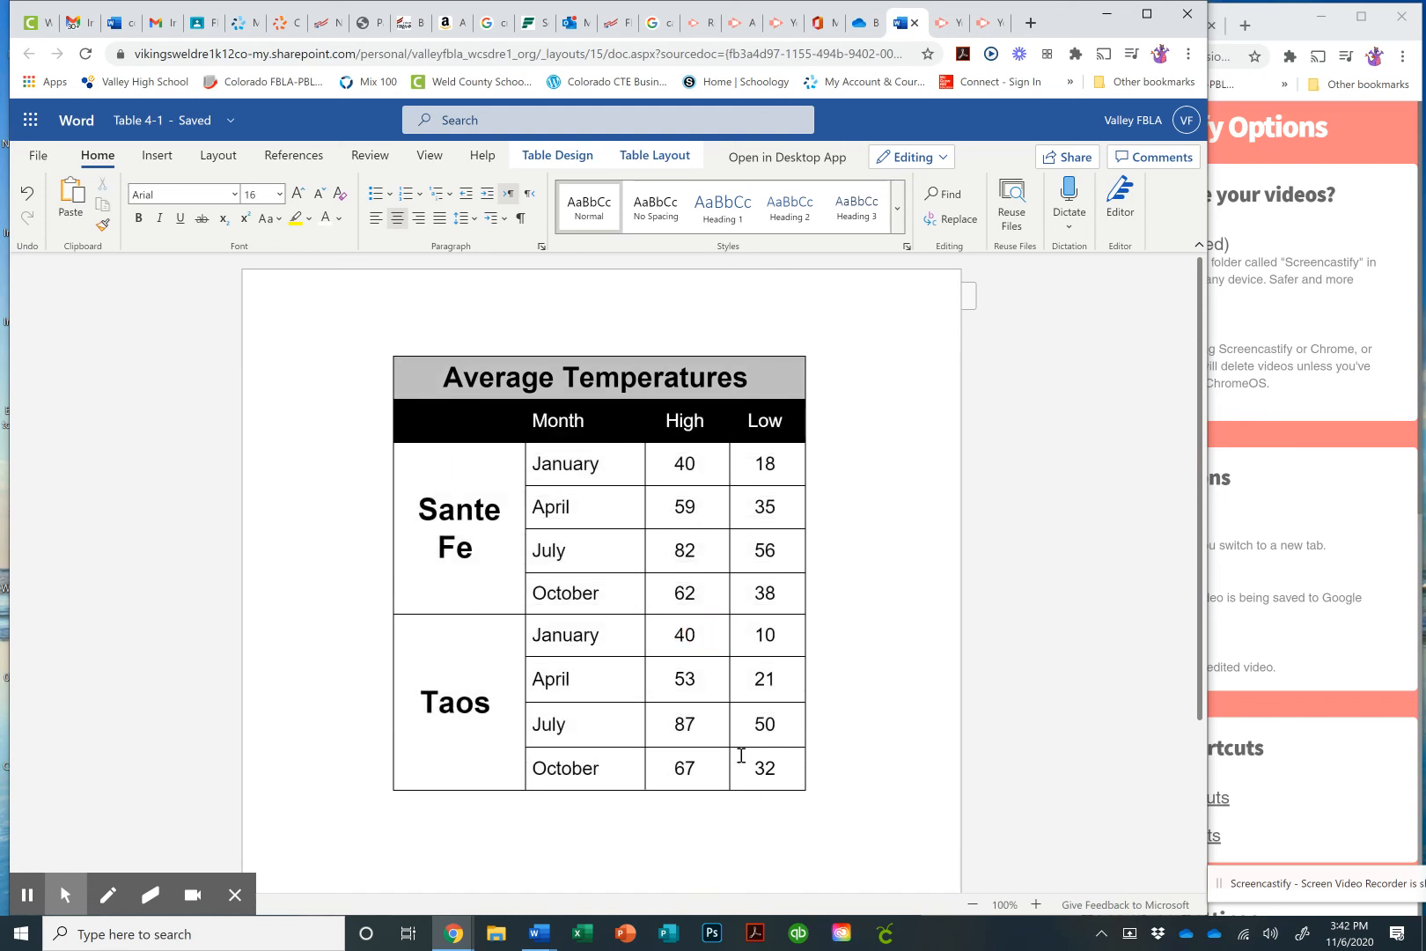